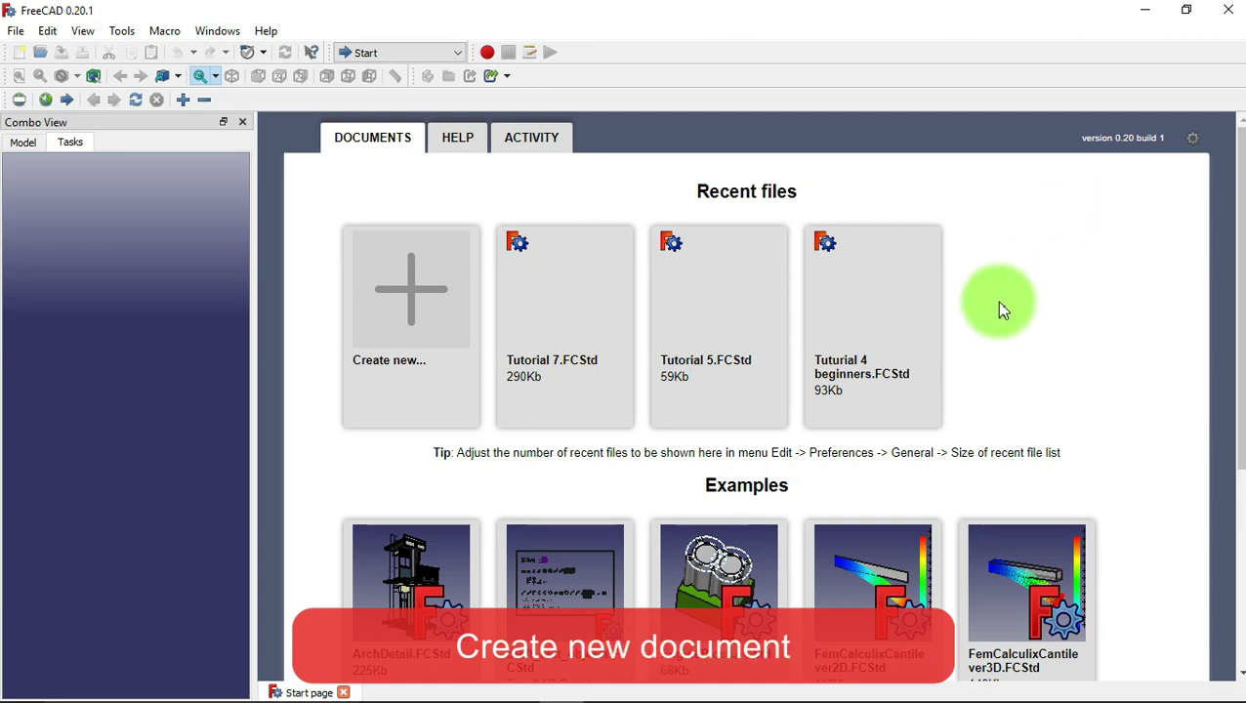
Create a new document and switch to the Part Design workbench.
click(409, 305)
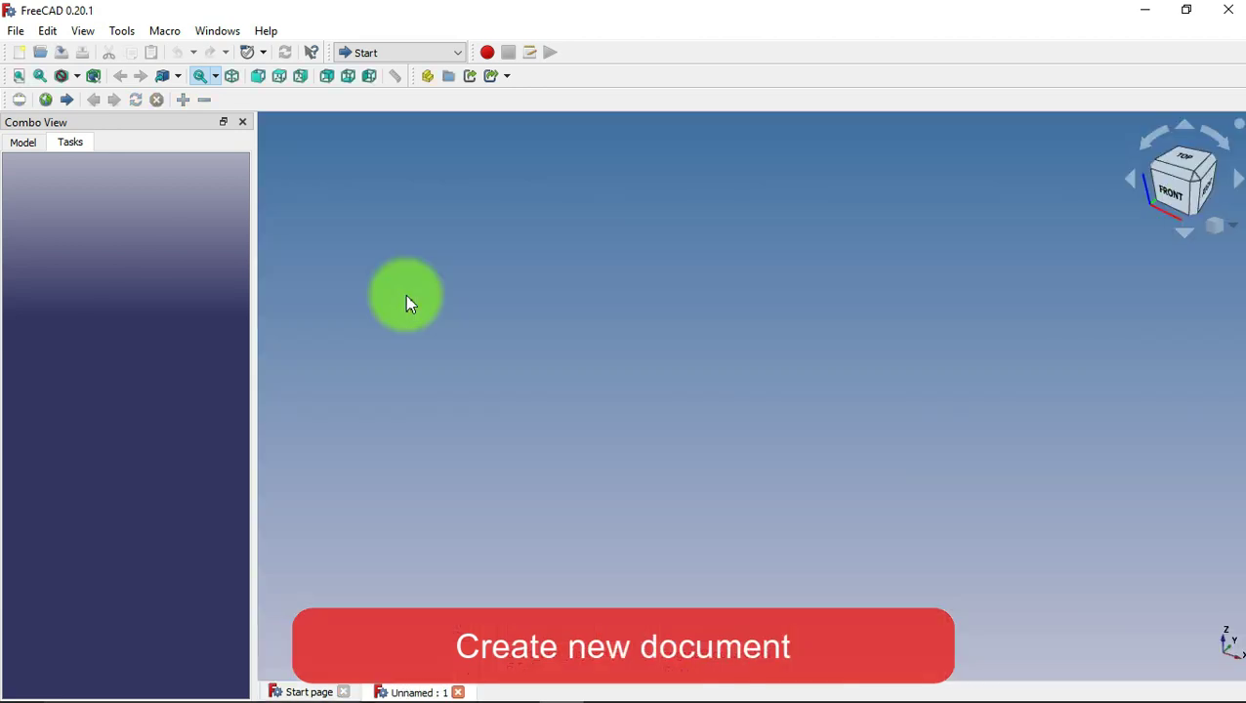
click(451, 50)
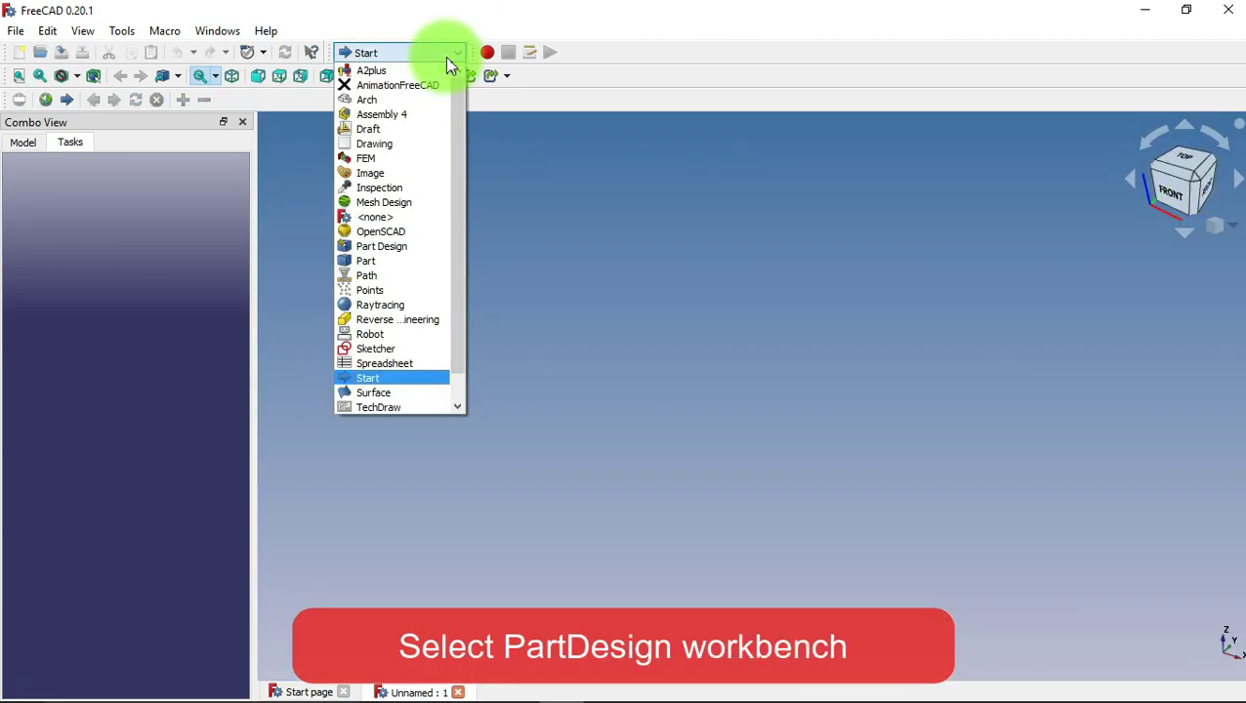
click(429, 245)
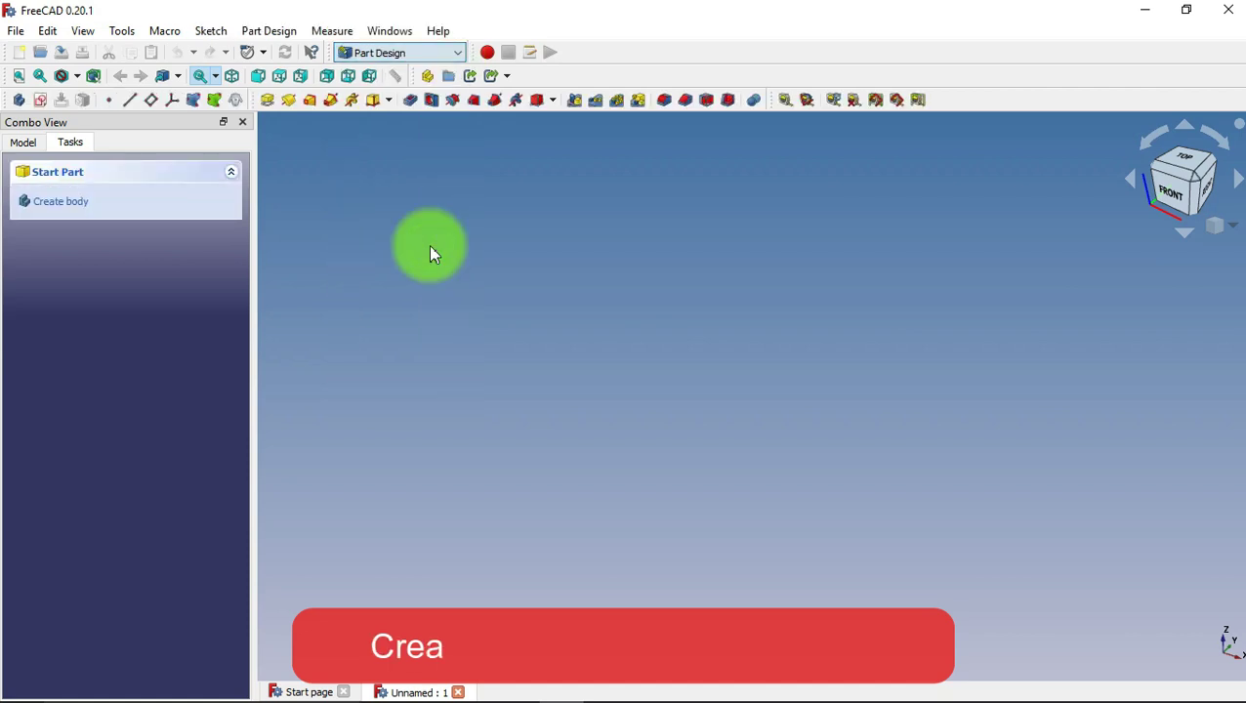
Add a body and start an empty sketch attached to the XZ plane.
click(76, 205)
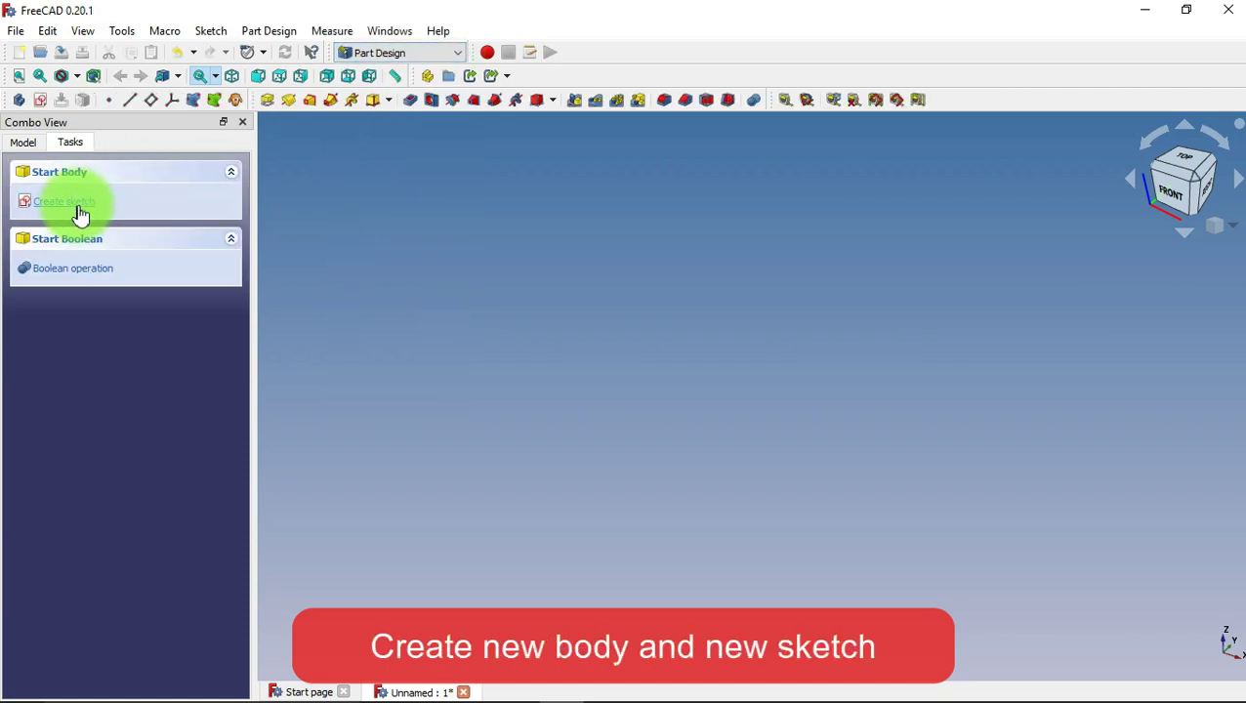
click(81, 208)
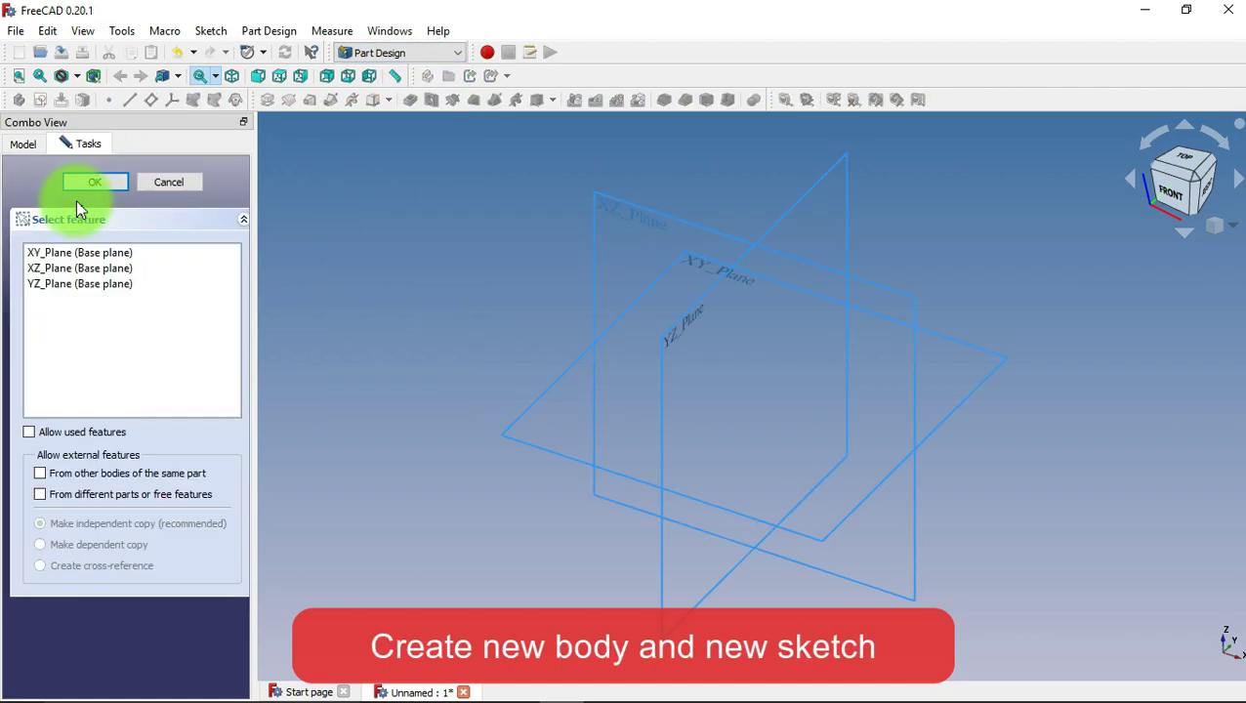
click(707, 241)
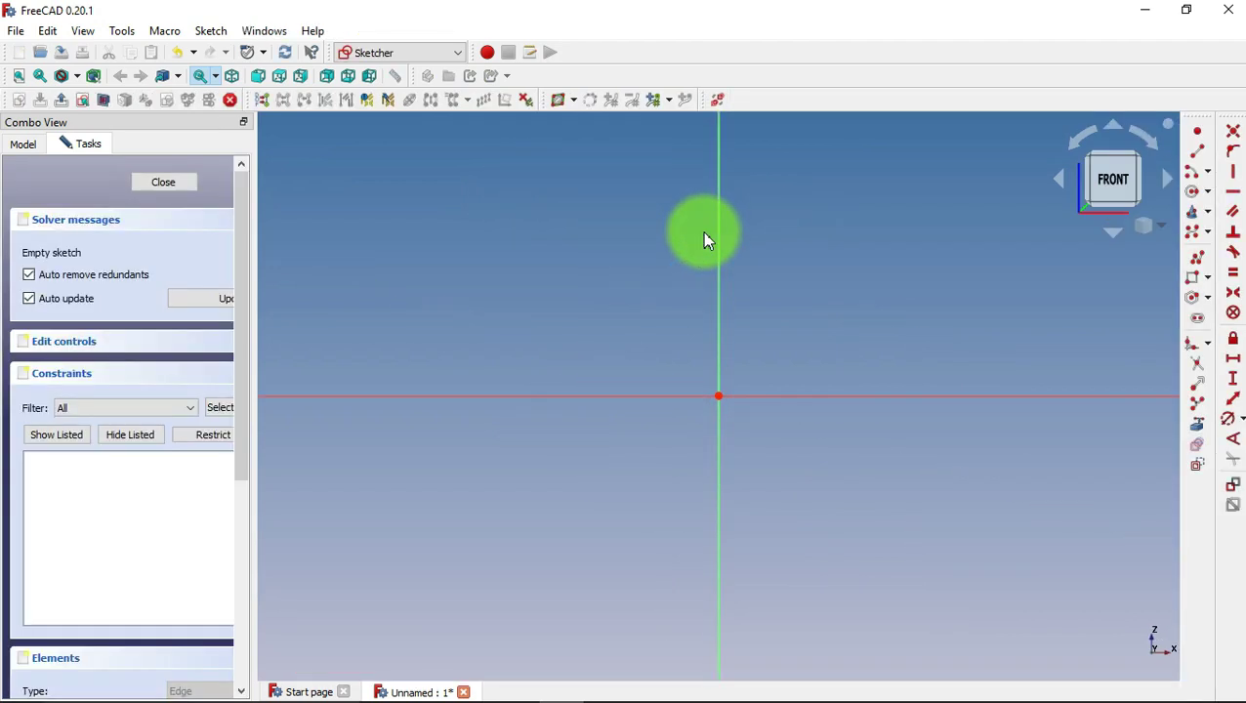
Start a polyline with the horizontal base line, a loop-back arc and a downward straight segment.
click(1198, 256)
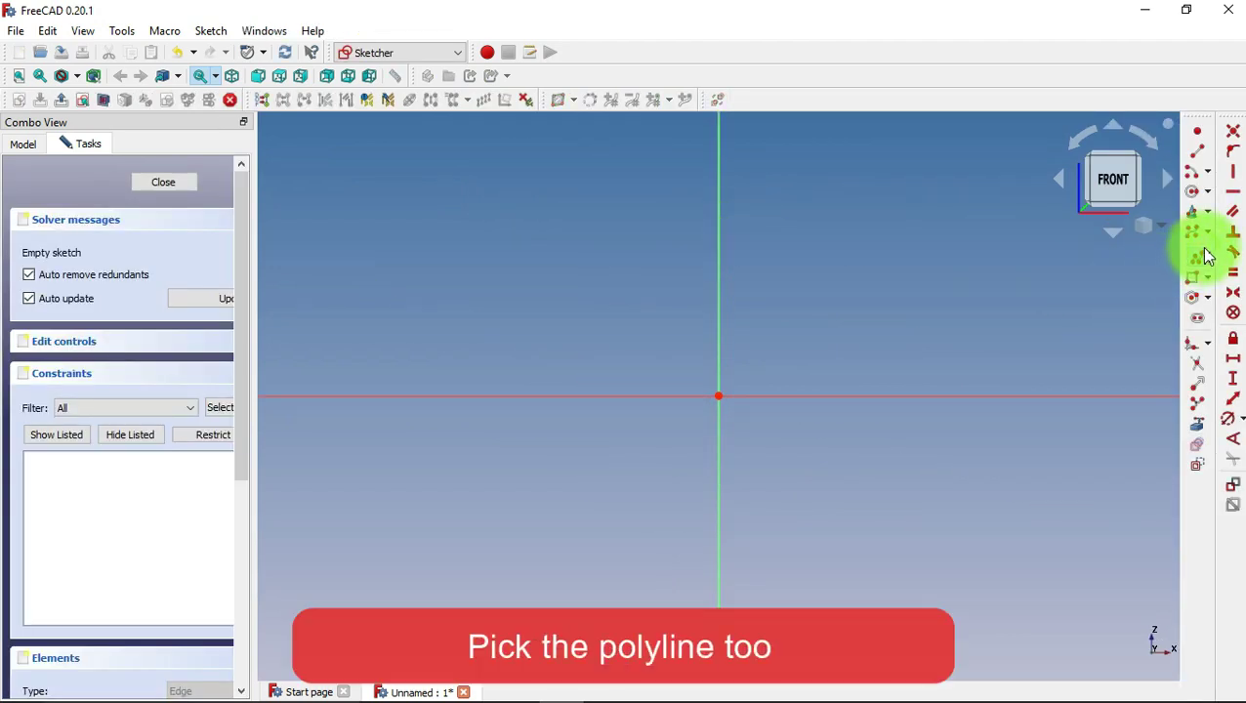
click(823, 365)
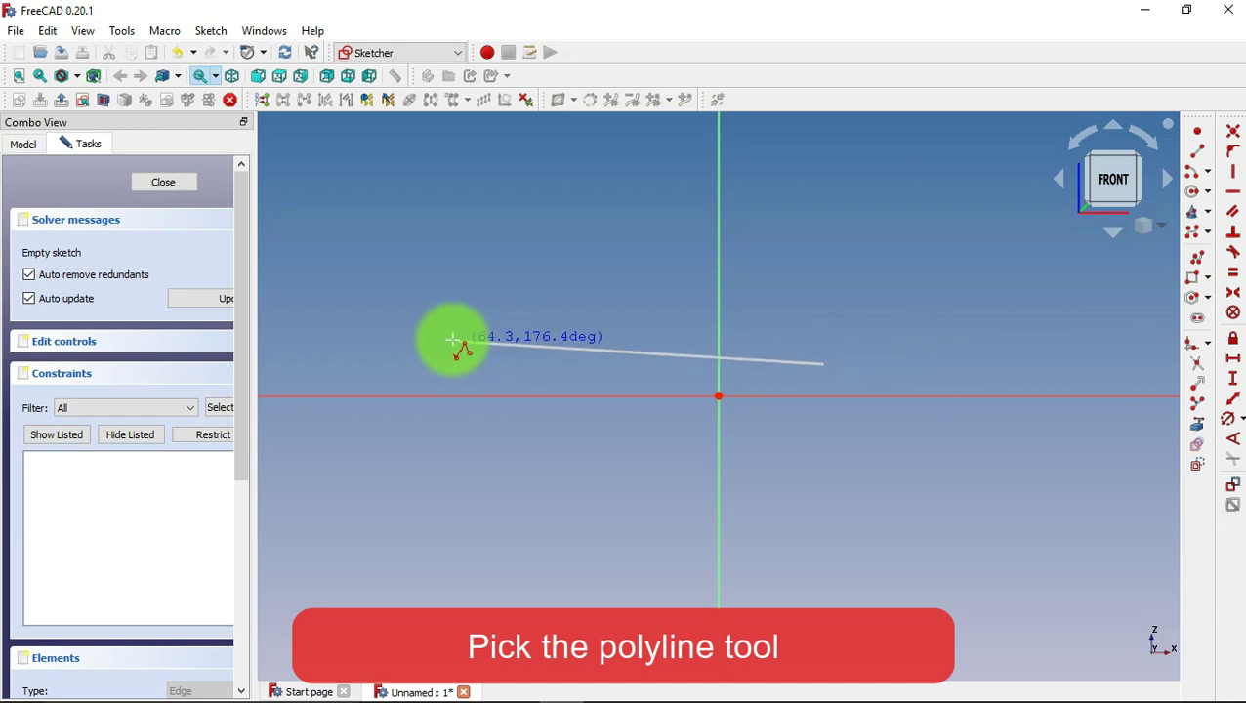
click(403, 364)
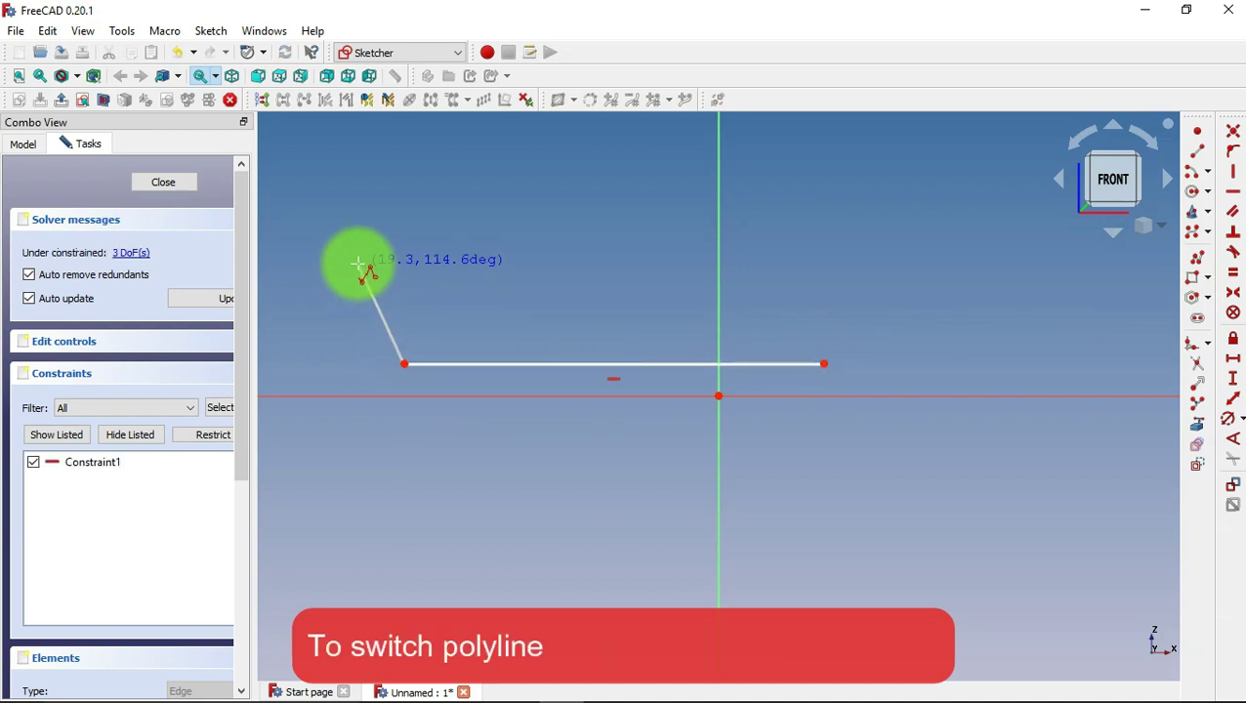
key(m)
key(m)
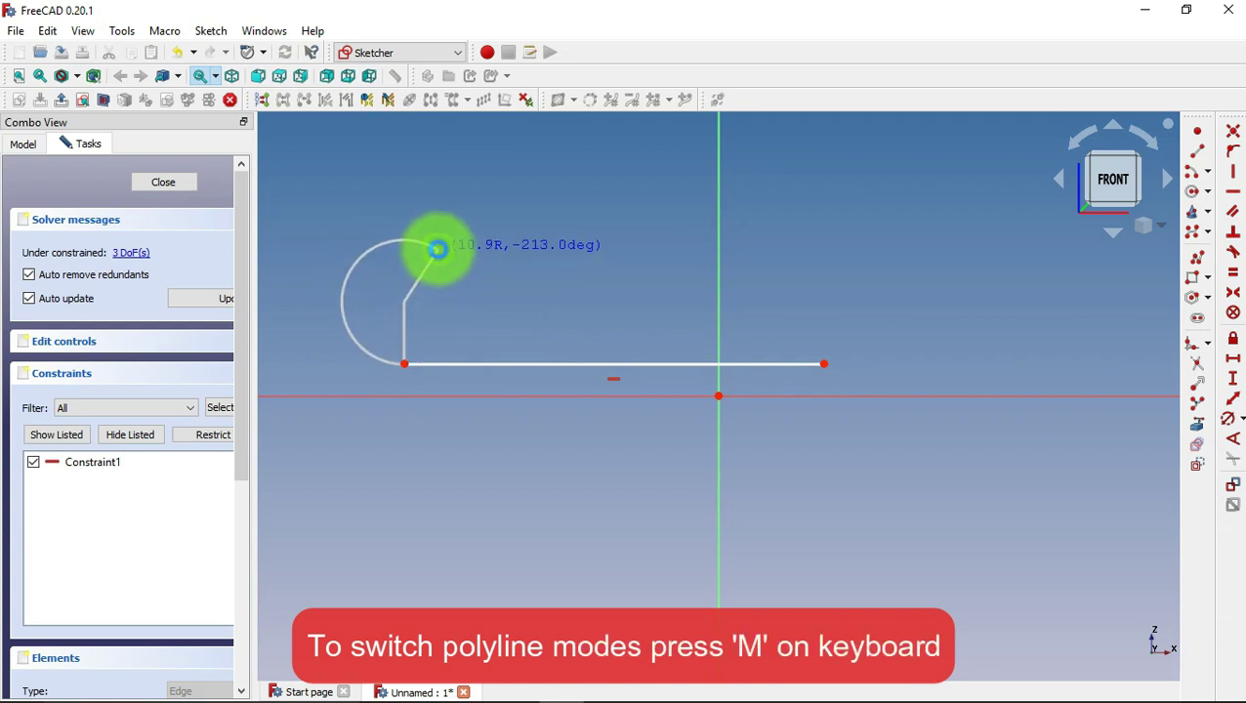
click(437, 249)
click(532, 308)
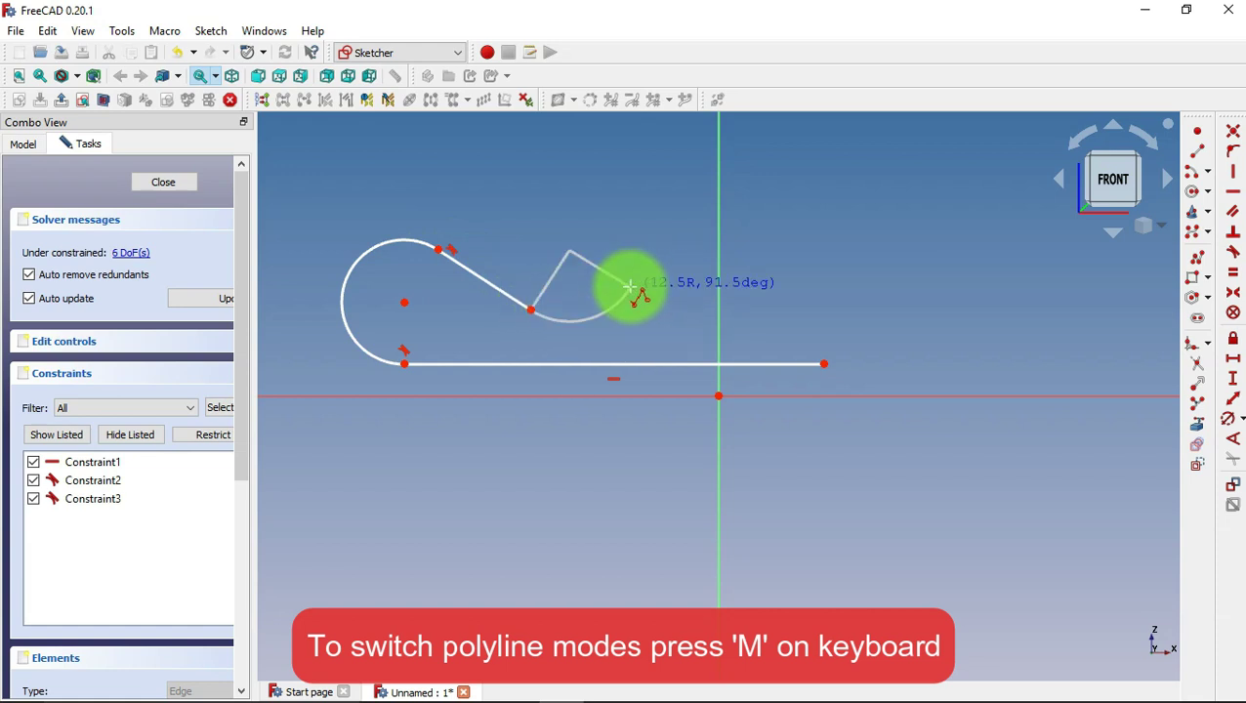
Extend the path with alternating tangent arcs and straight segments across the two dips and crest.
key(m)
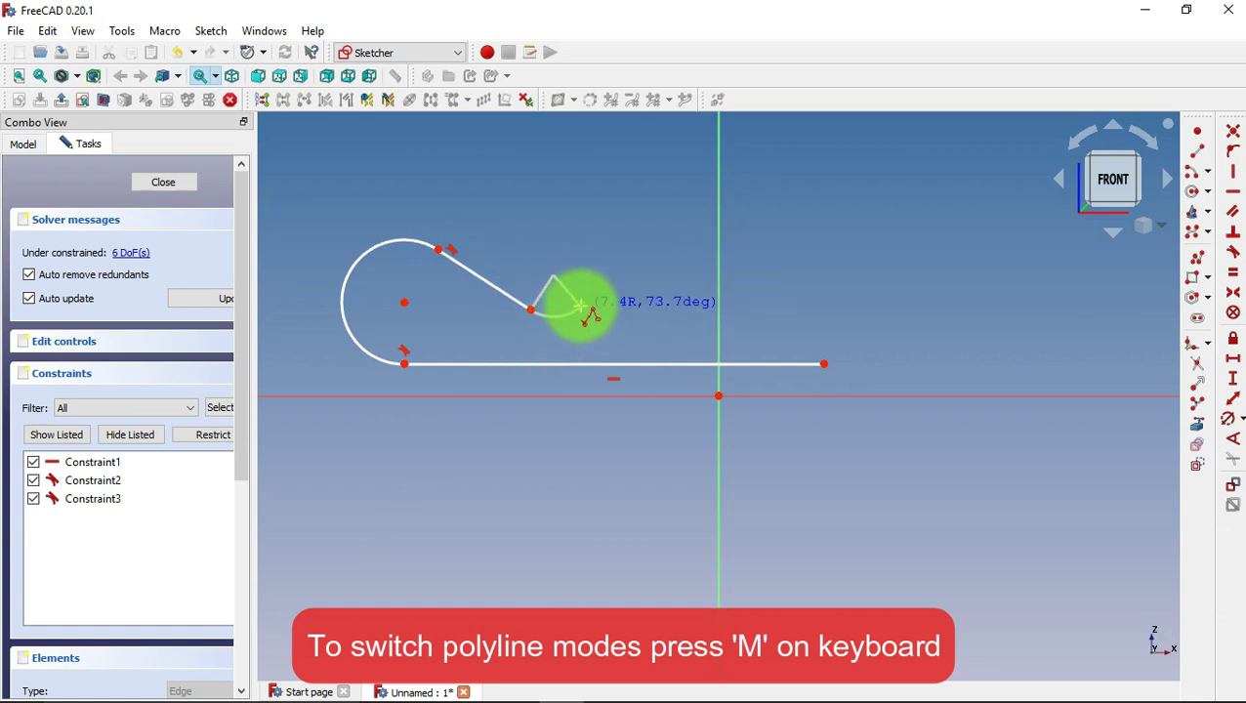
click(581, 308)
click(659, 239)
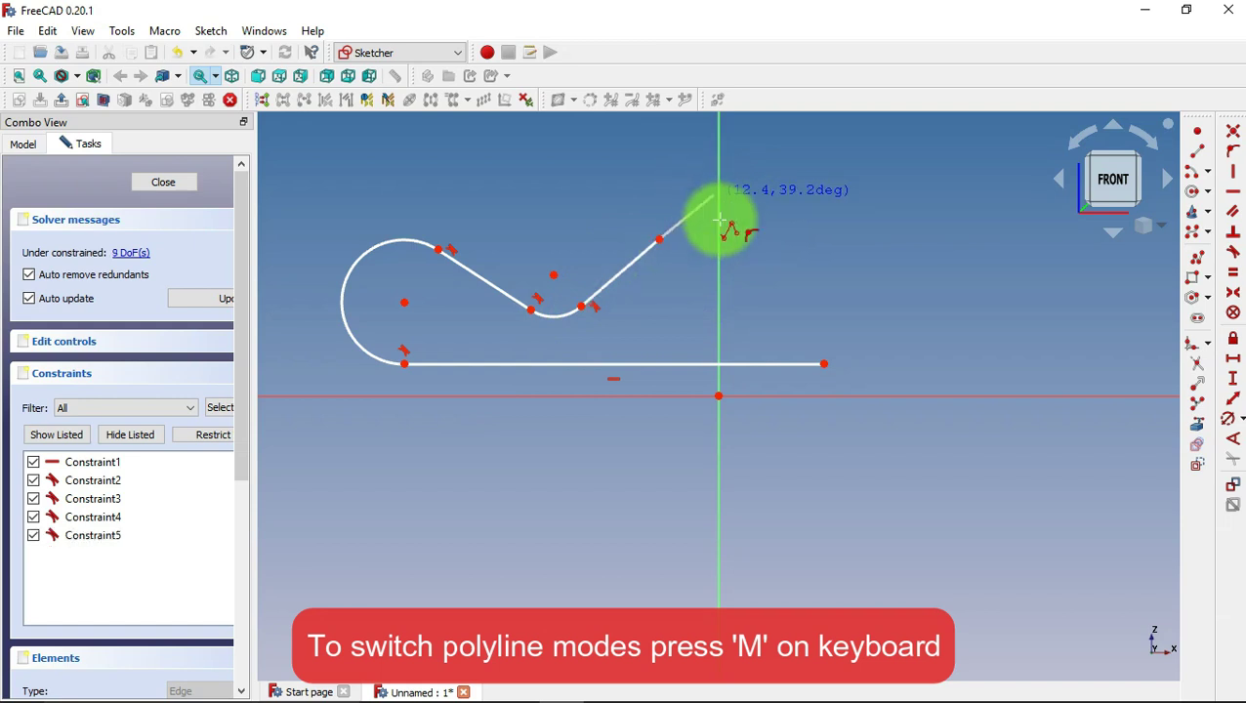
key(m)
key(m)
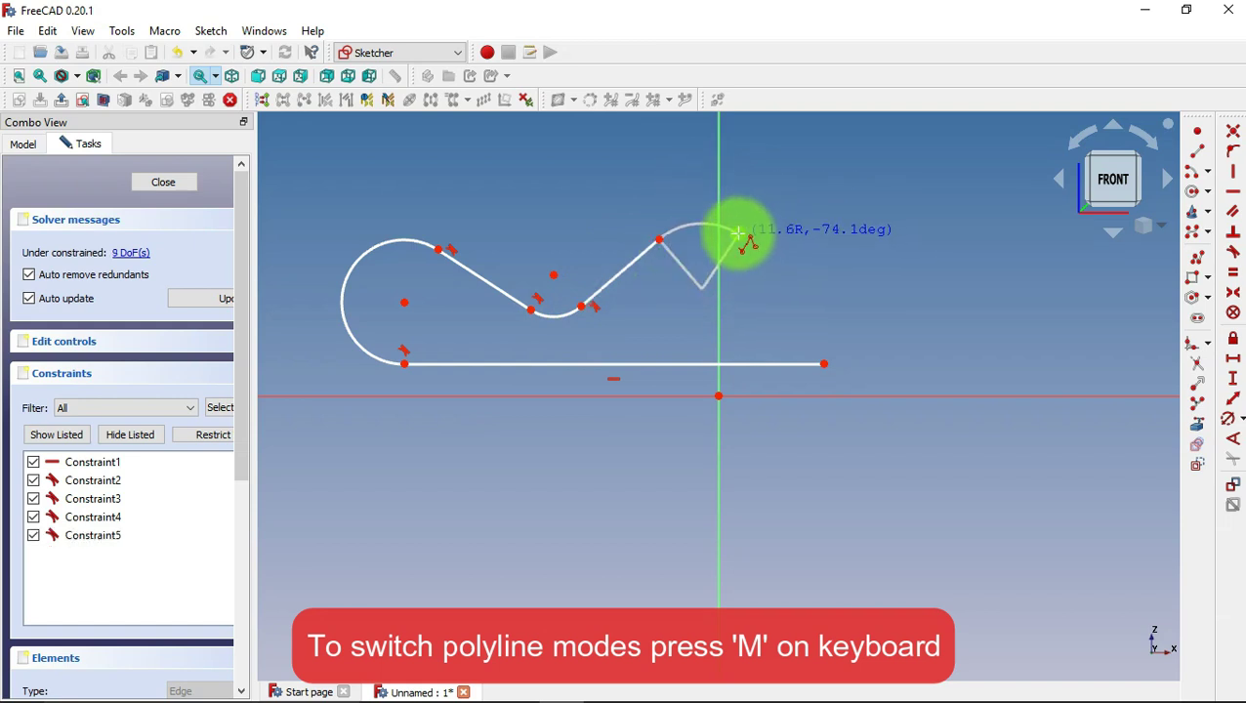
click(740, 234)
click(820, 289)
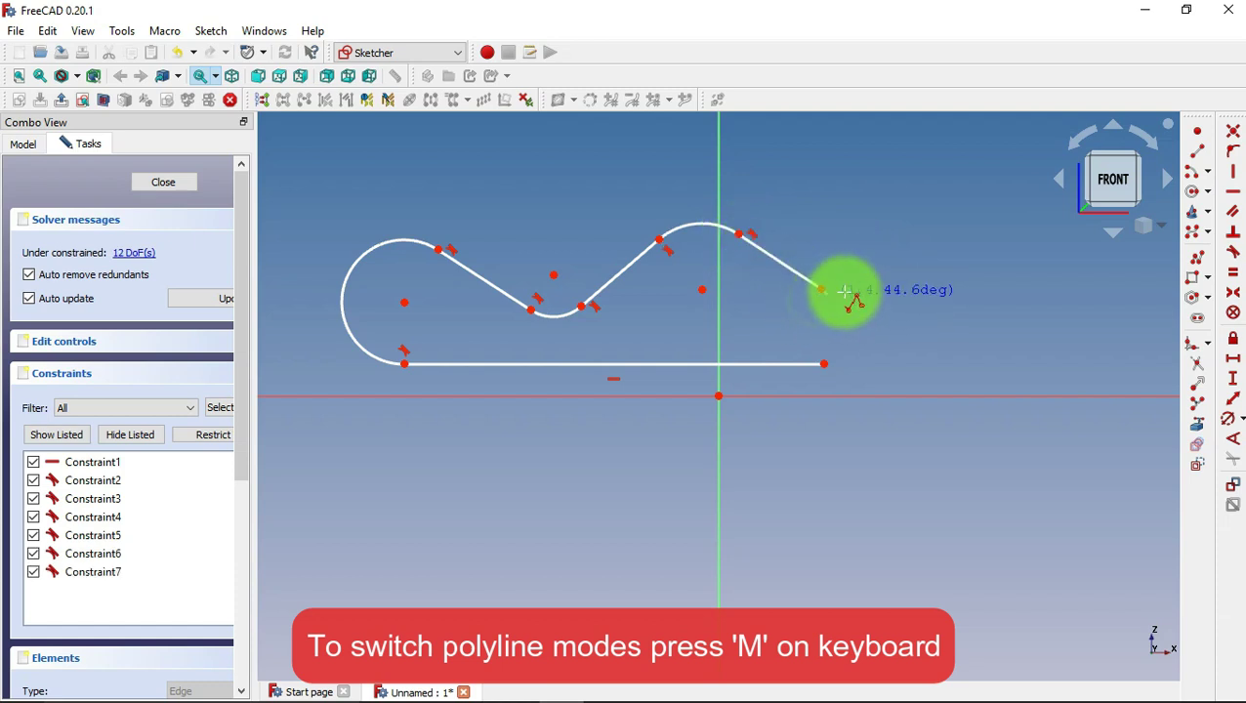
key(m)
key(m)
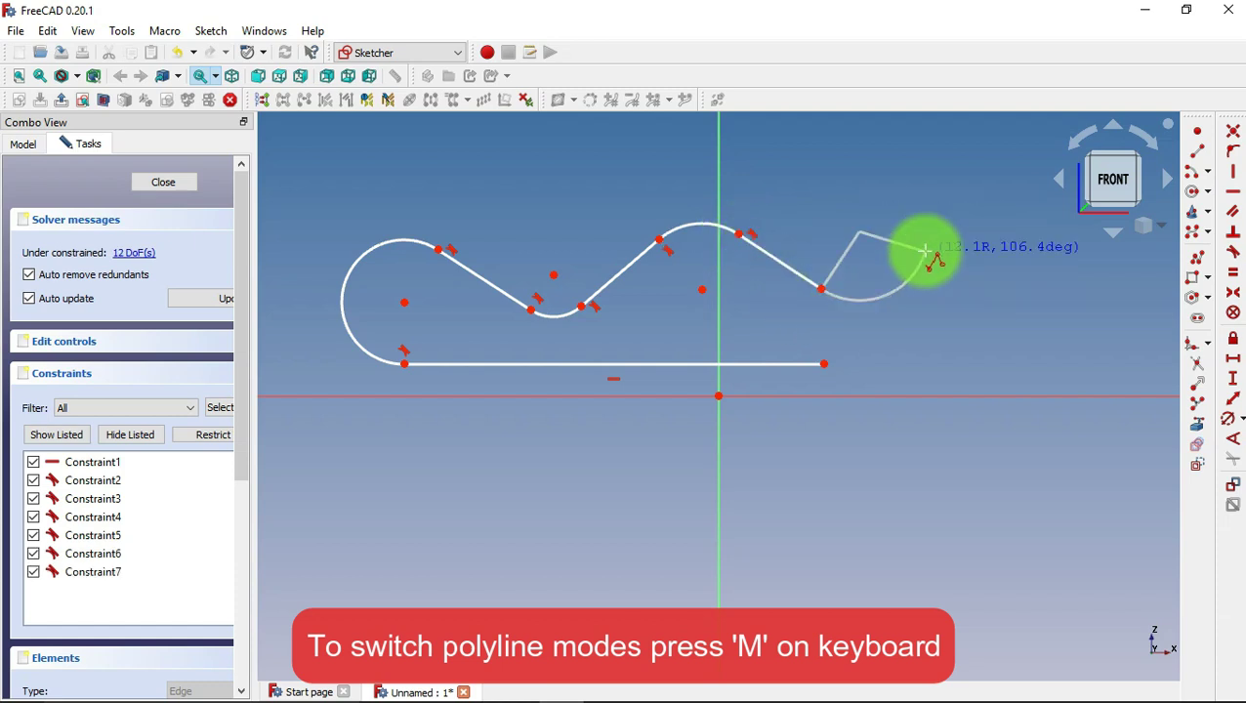
click(894, 290)
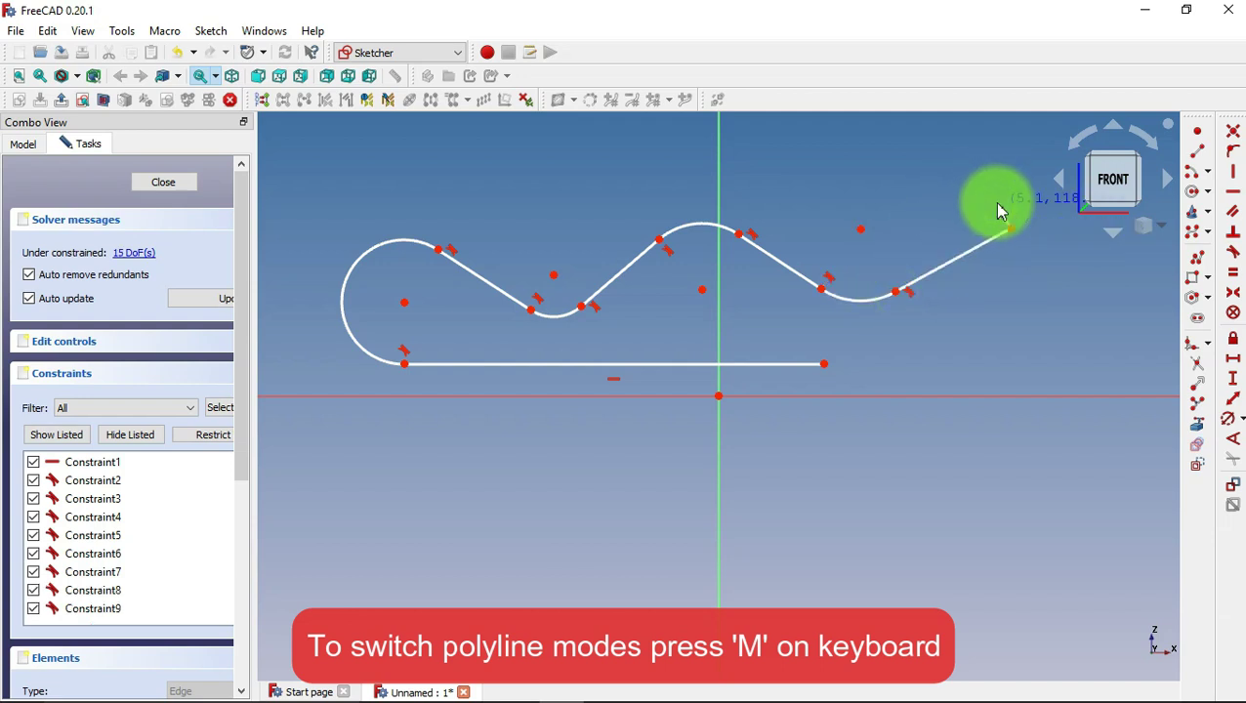
click(1011, 230)
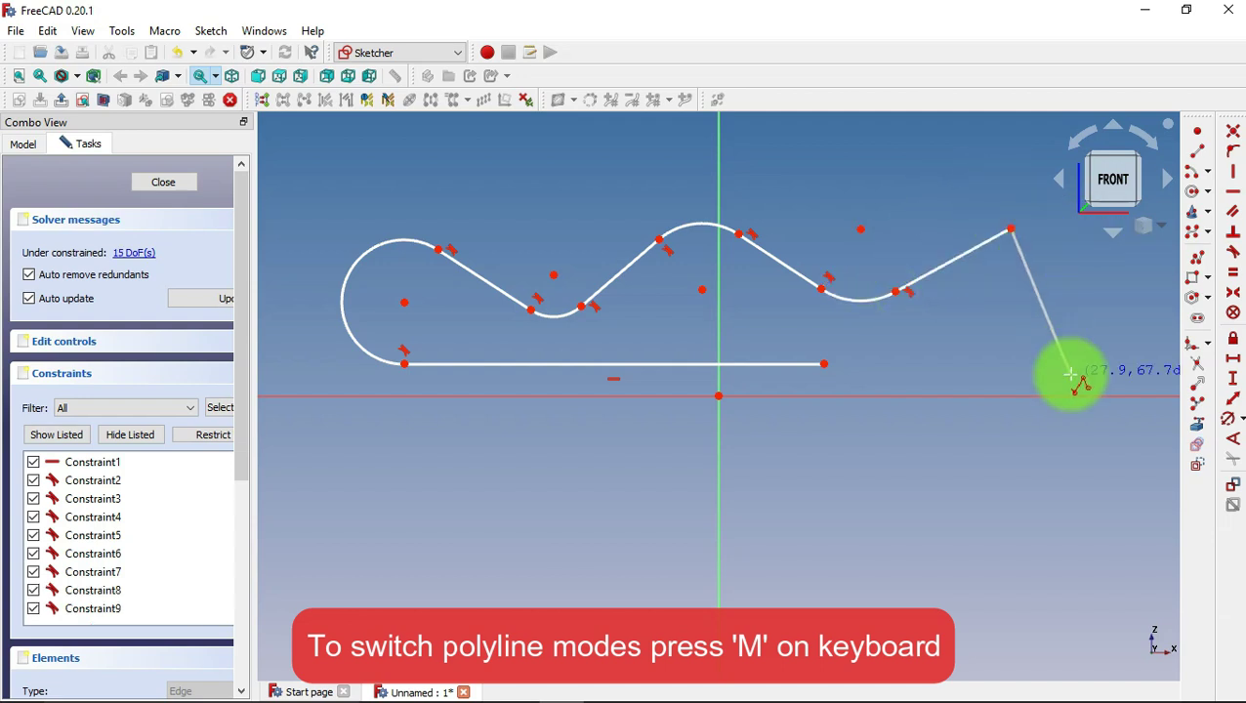
Dimension the bottom line at 85 mm and its right end 42,5 mm horizontally from the origin.
click(1233, 358)
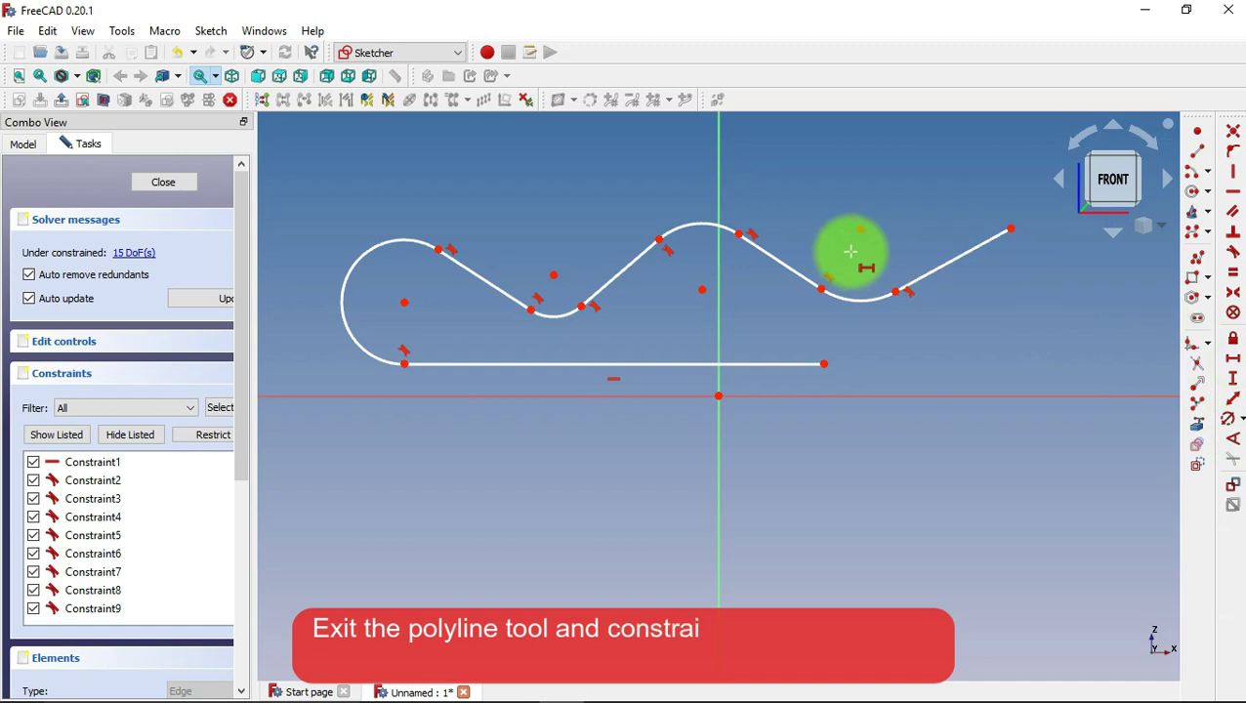
click(744, 364)
text(85)
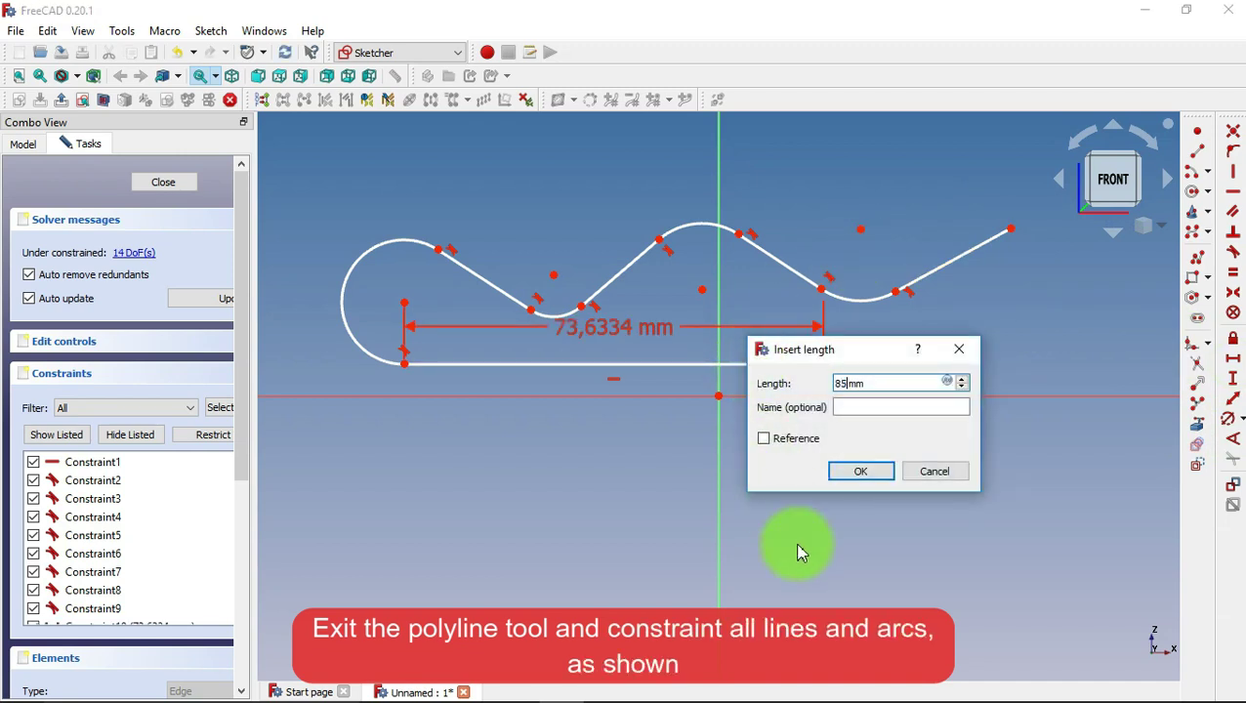
click(865, 473)
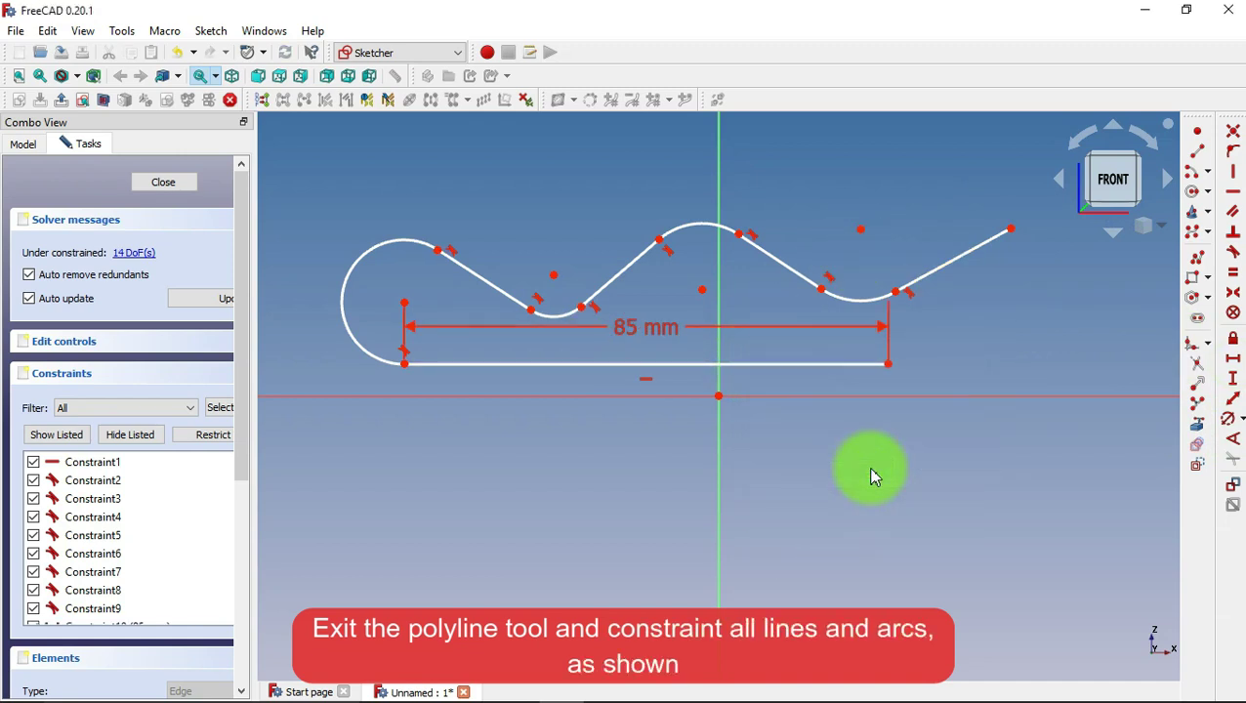
click(888, 364)
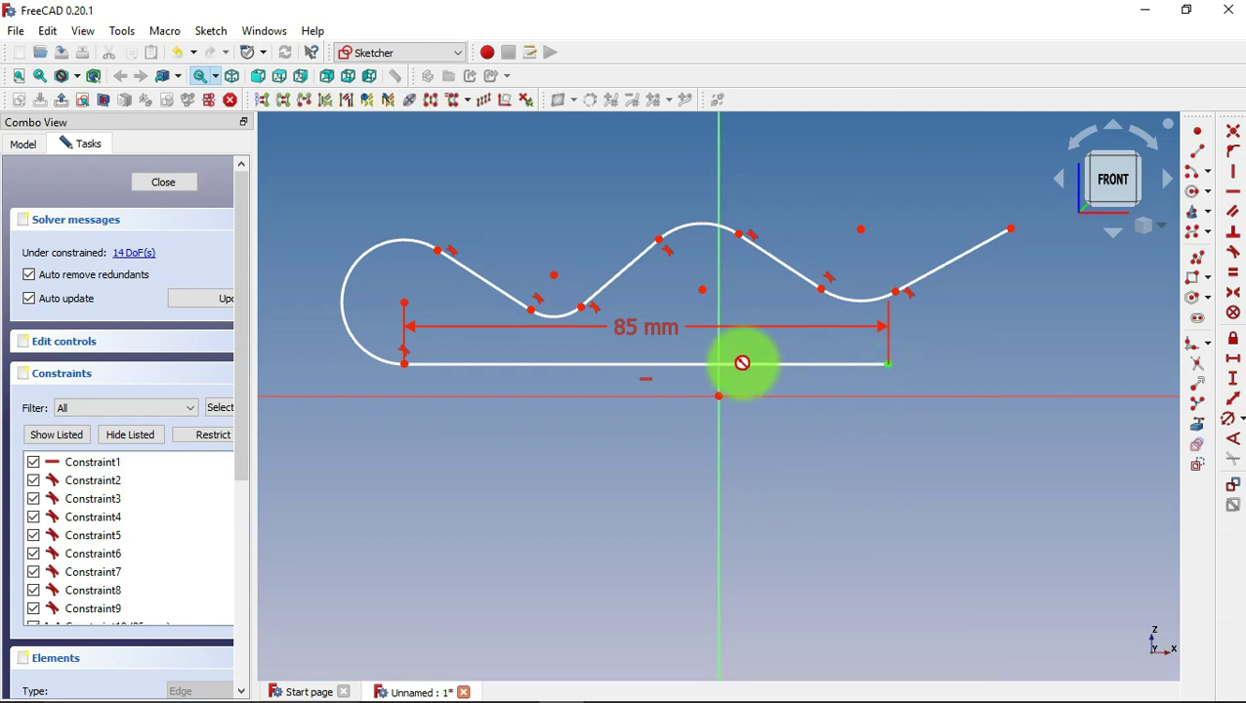
click(718, 395)
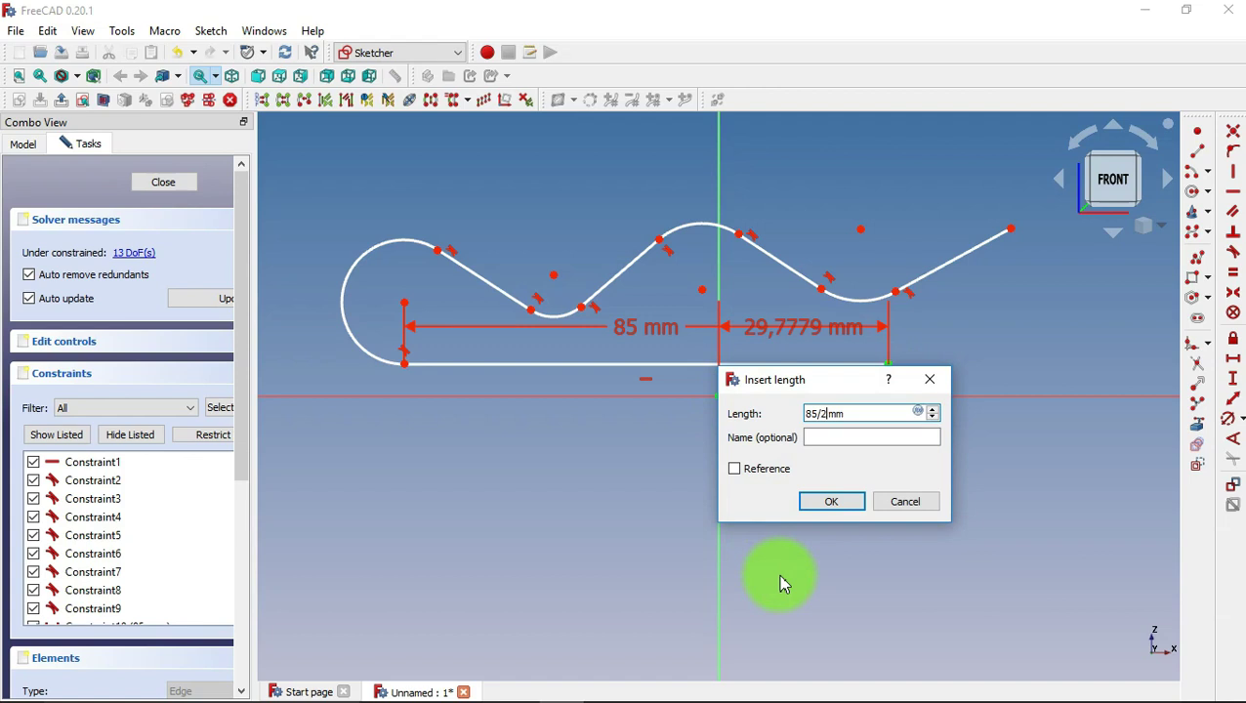
click(846, 503)
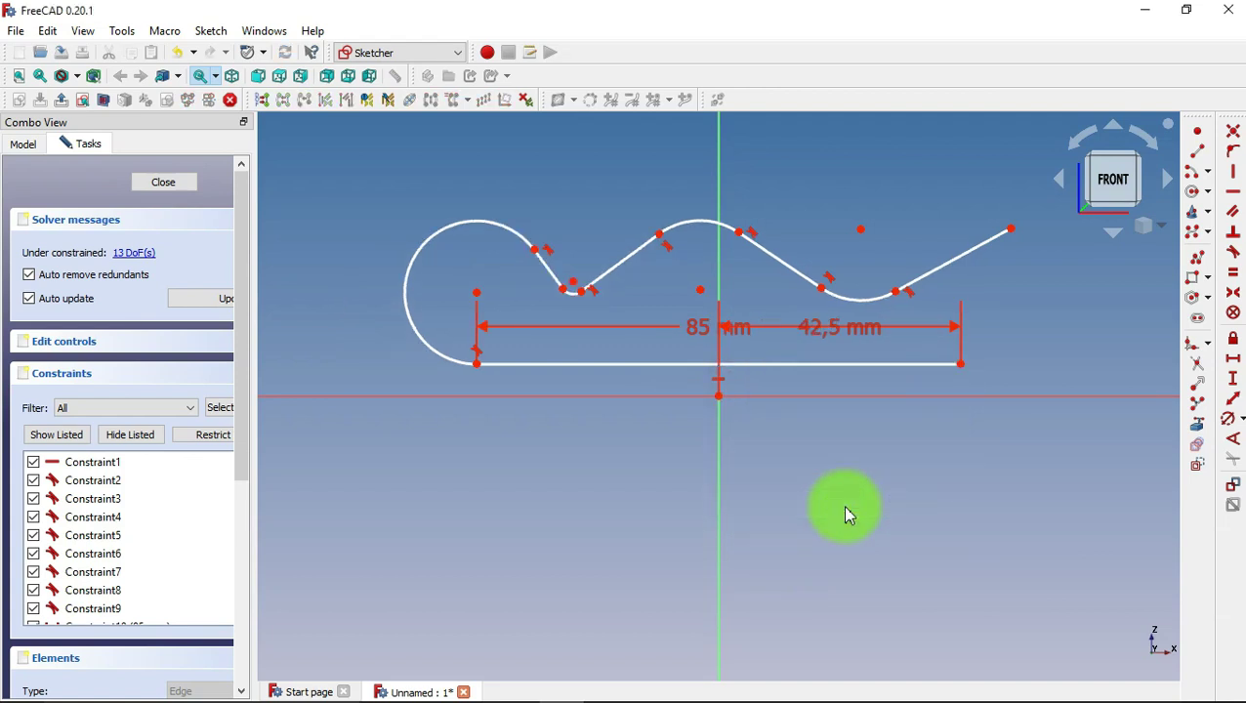
Put the base line's right endpoint 0 mm vertically from the origin.
click(1233, 378)
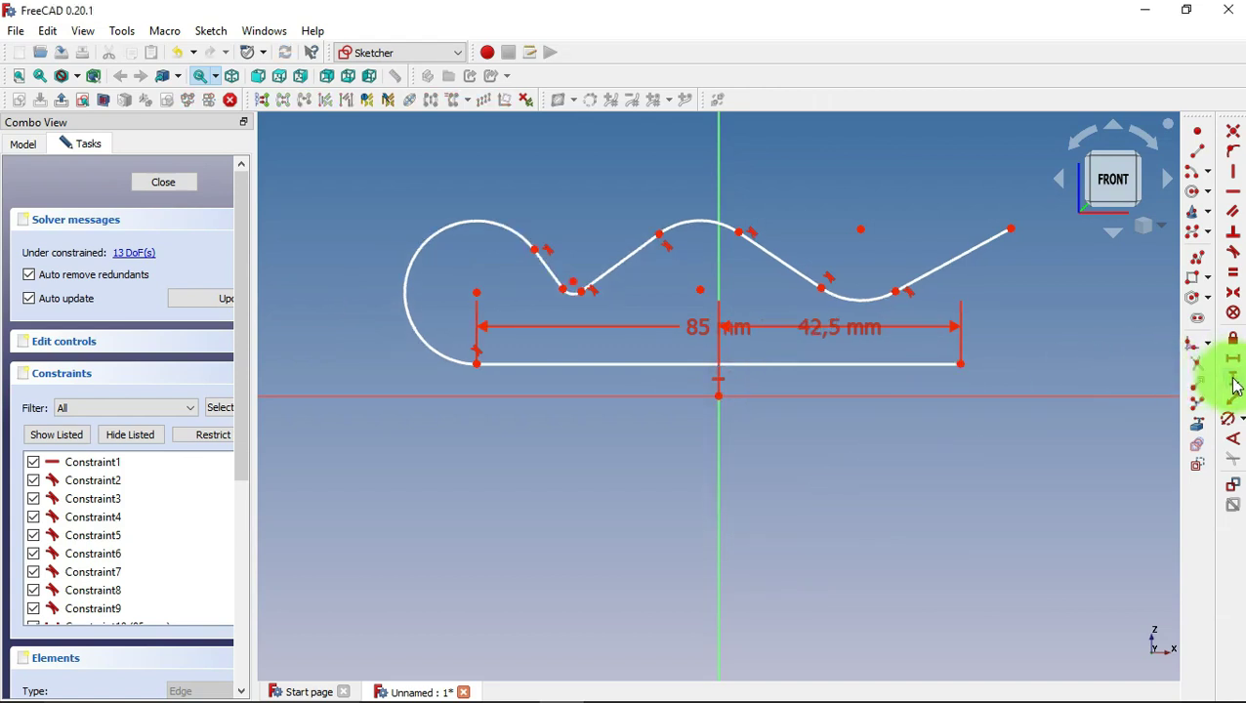
click(960, 363)
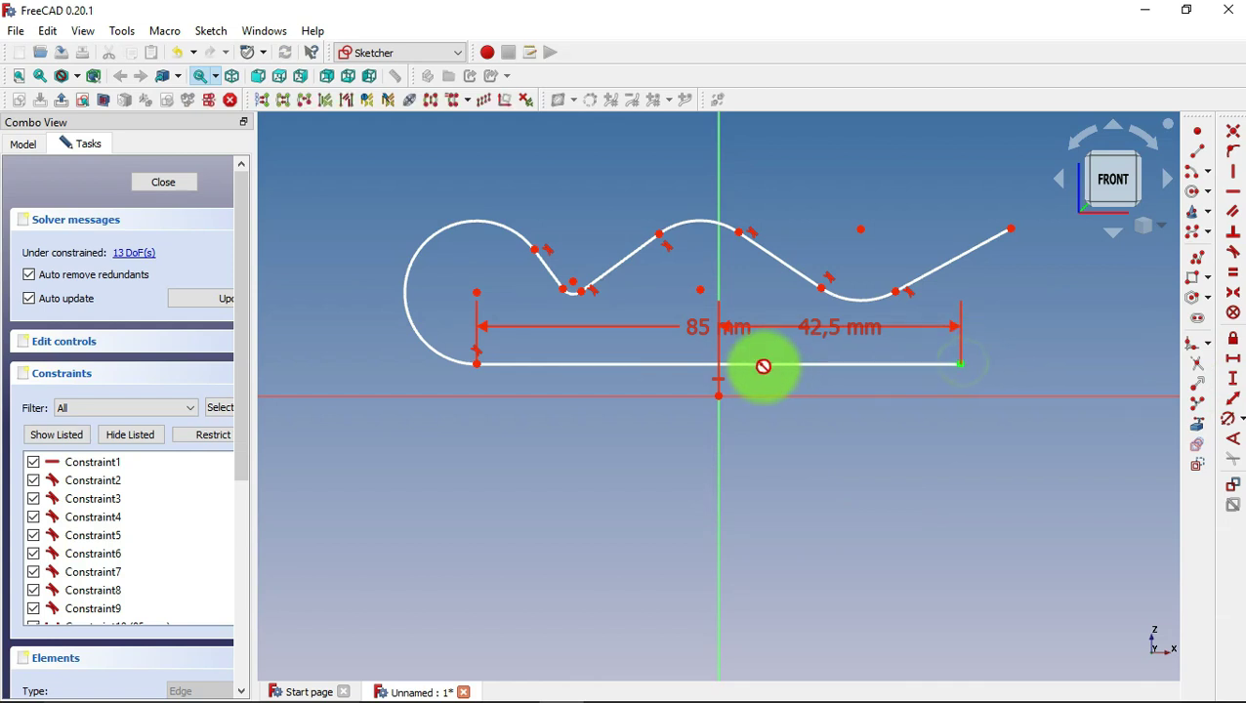
click(712, 398)
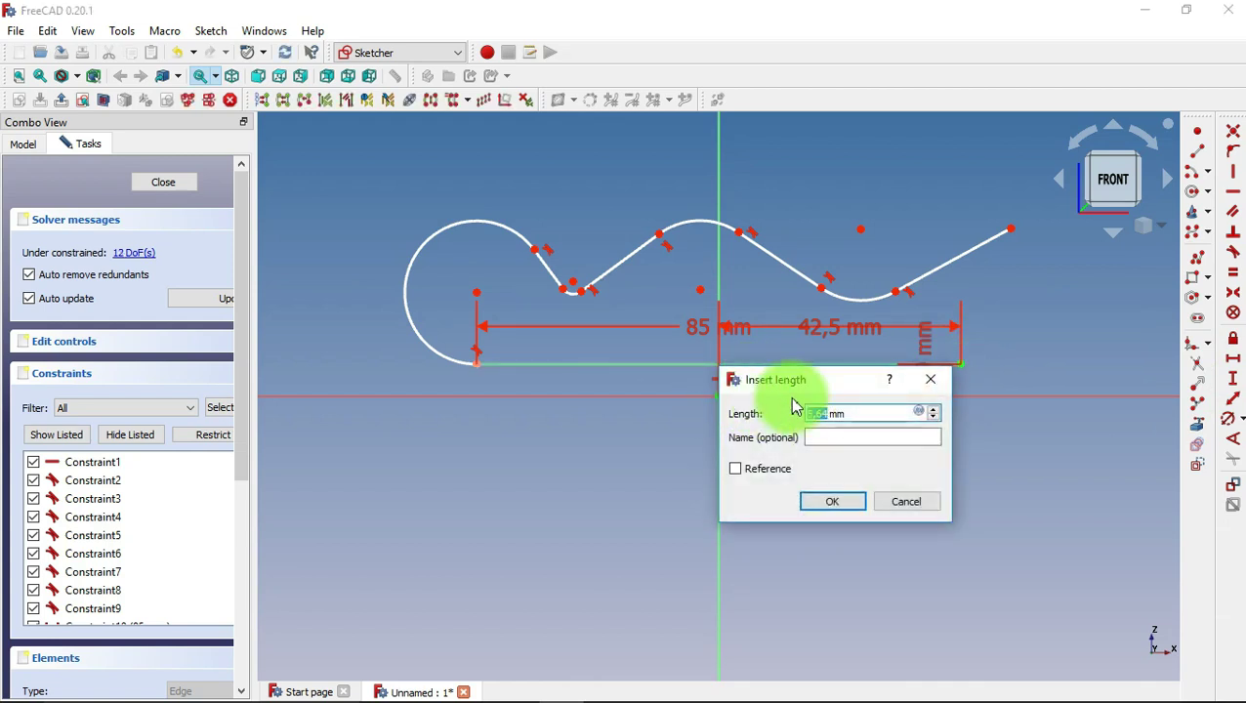
click(832, 502)
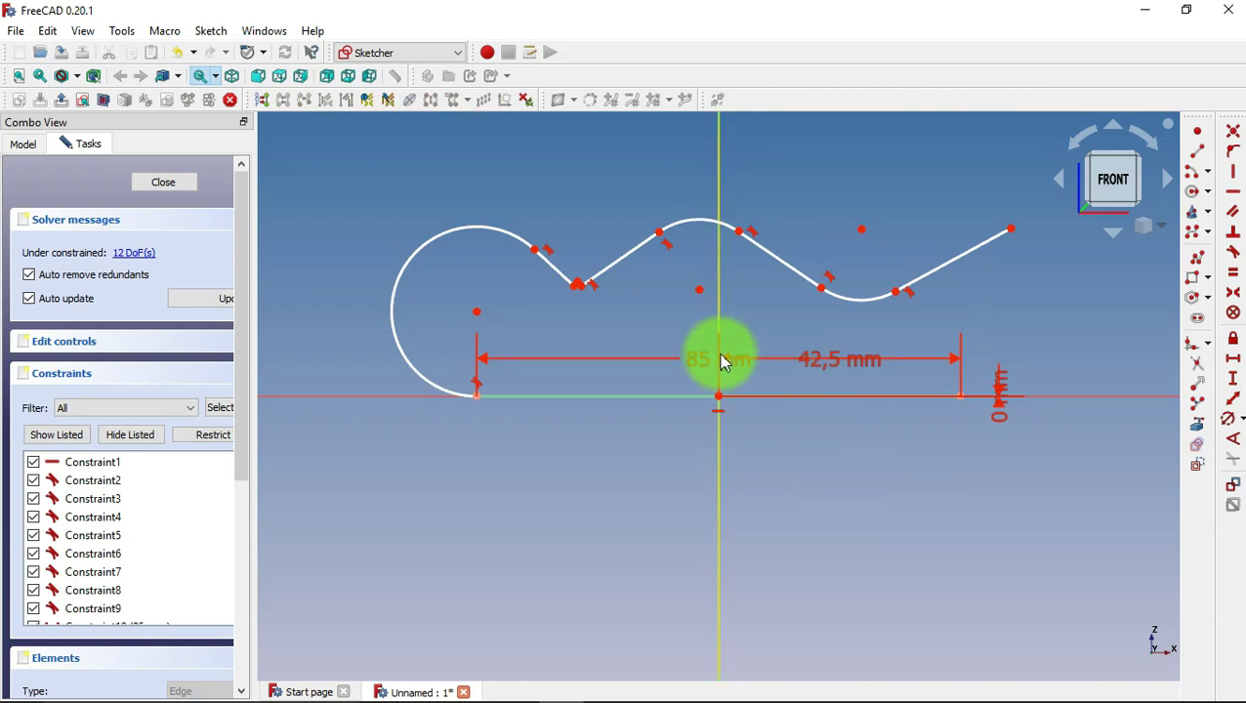
Move the 85 mm and 42,5 mm labels below the sketch and the 0 mm label clear of the curve.
drag(706, 358, 707, 485)
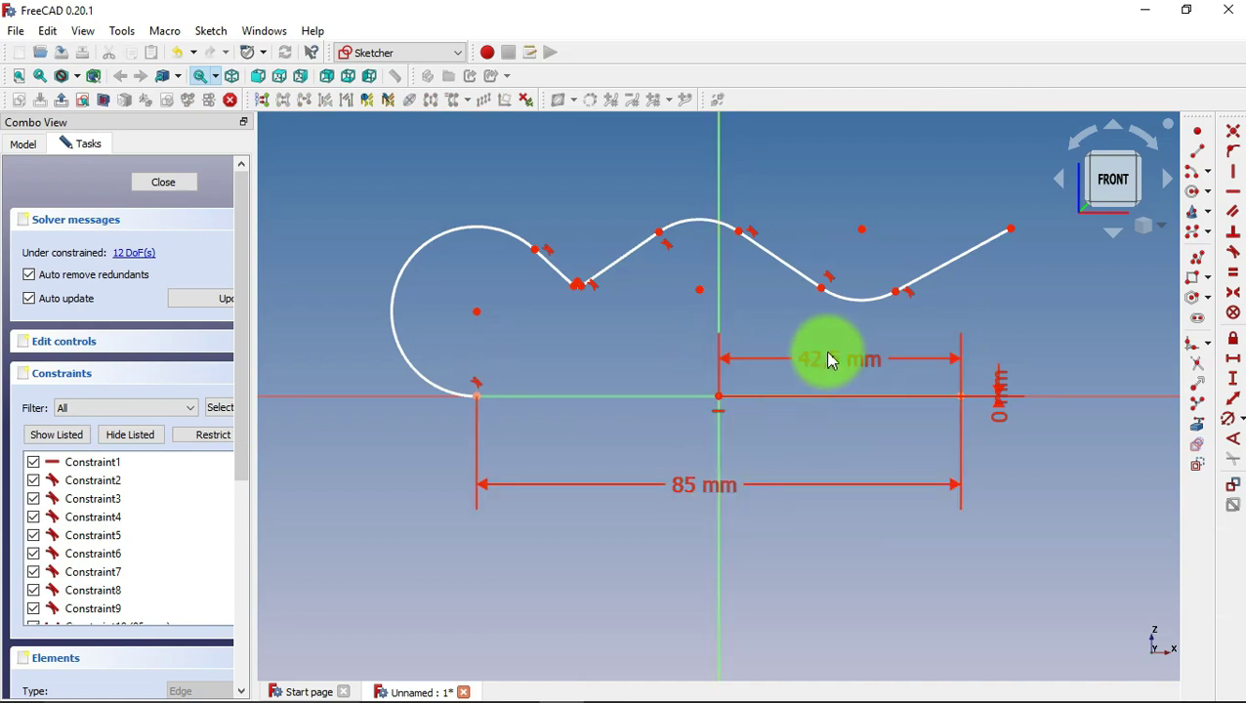
drag(848, 367, 843, 444)
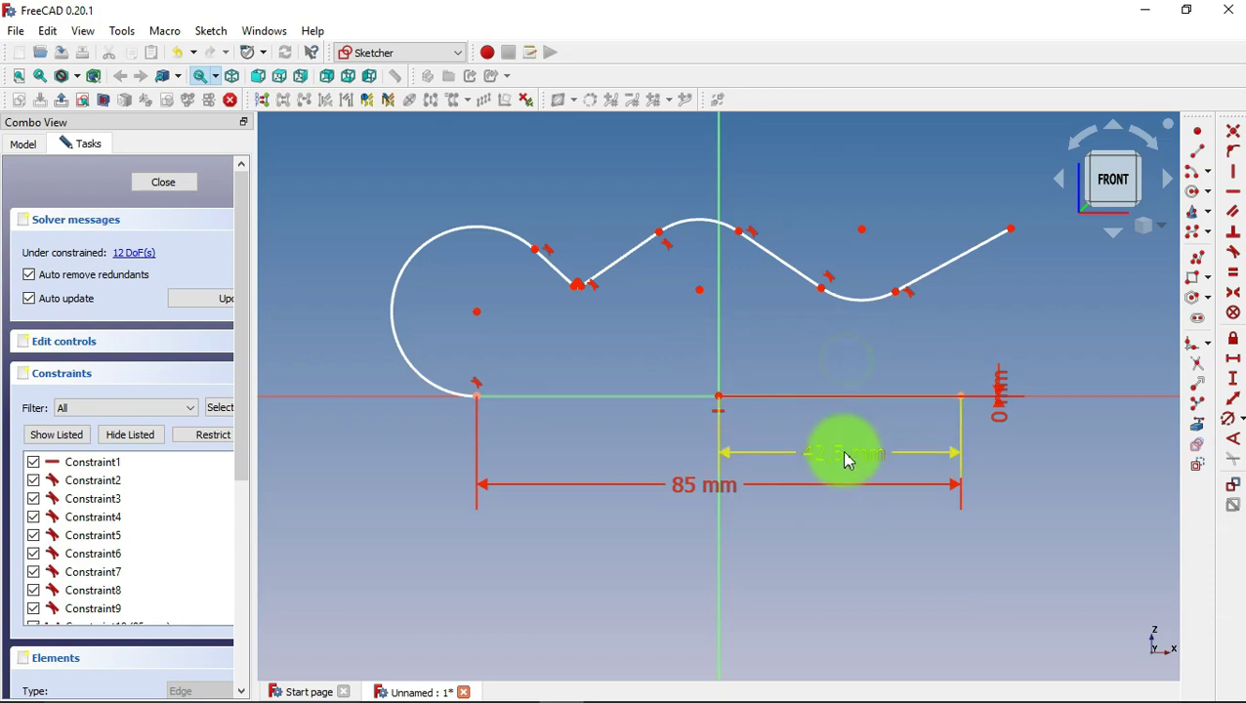
drag(727, 492, 730, 552)
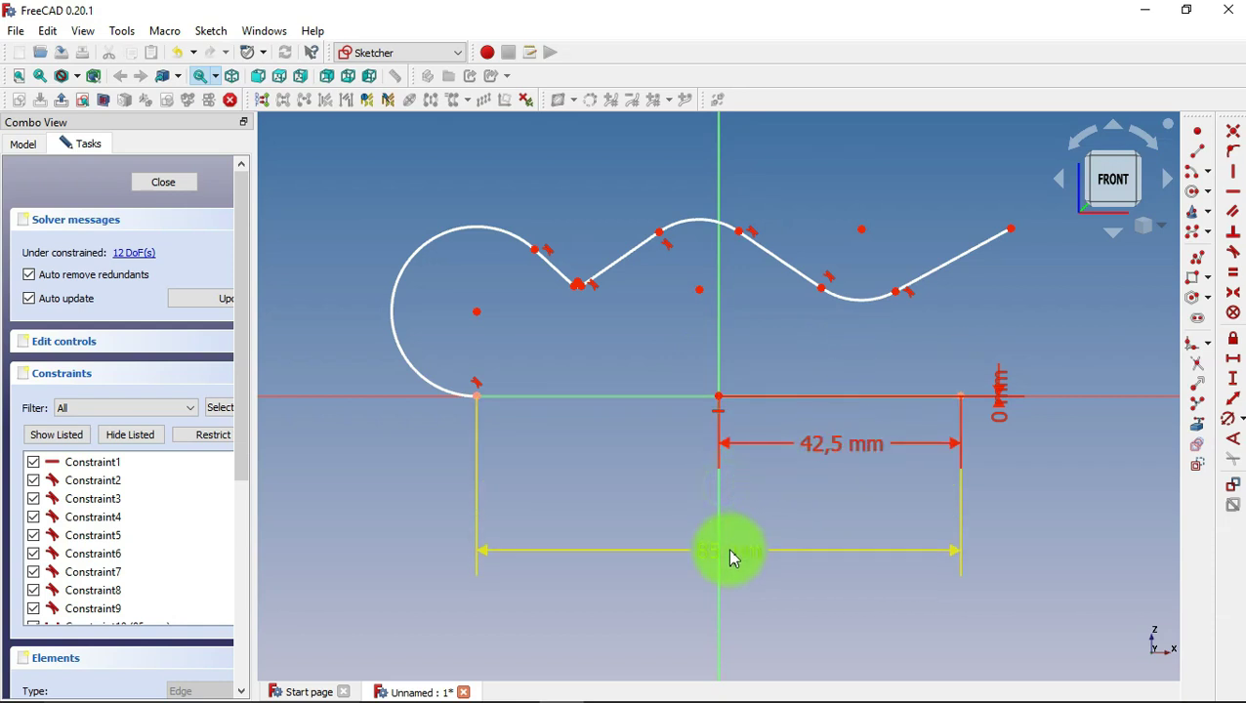
mouse_move(1002, 389)
mouse_down()
mouse_move(1062, 513)
mouse_move(1059, 545)
mouse_up()
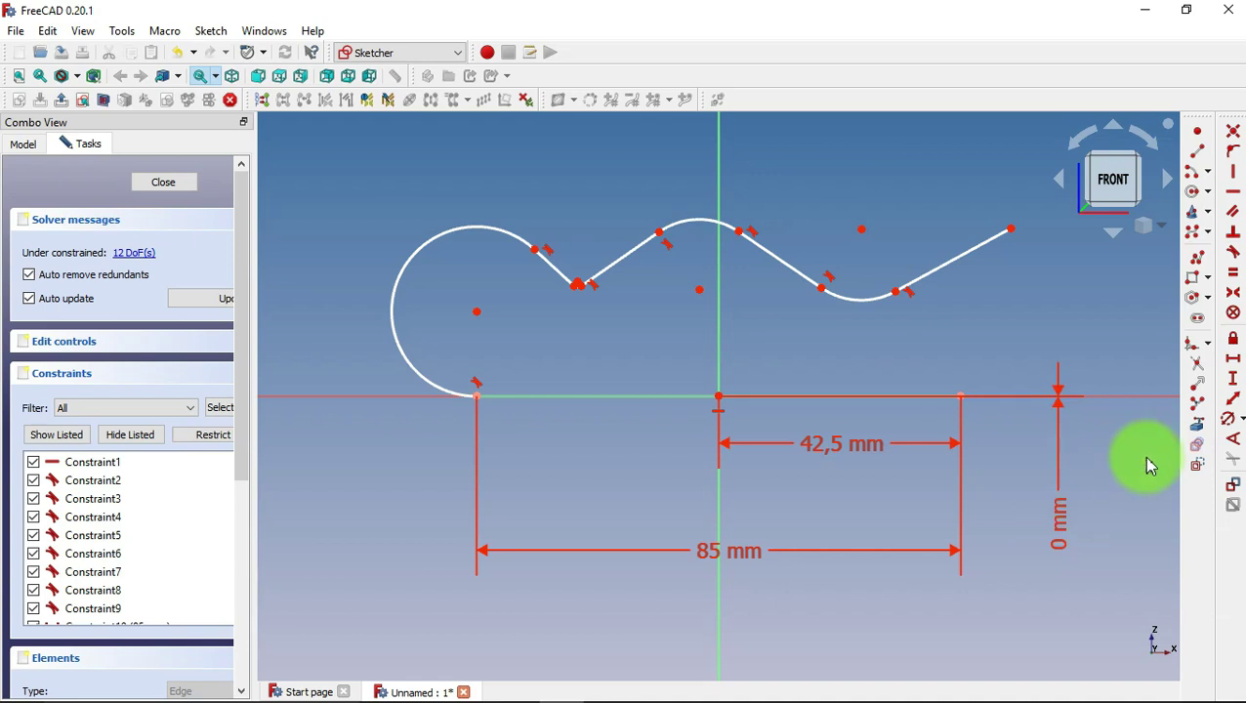
Give the large loop arc a 12,5 mm radius.
click(1231, 422)
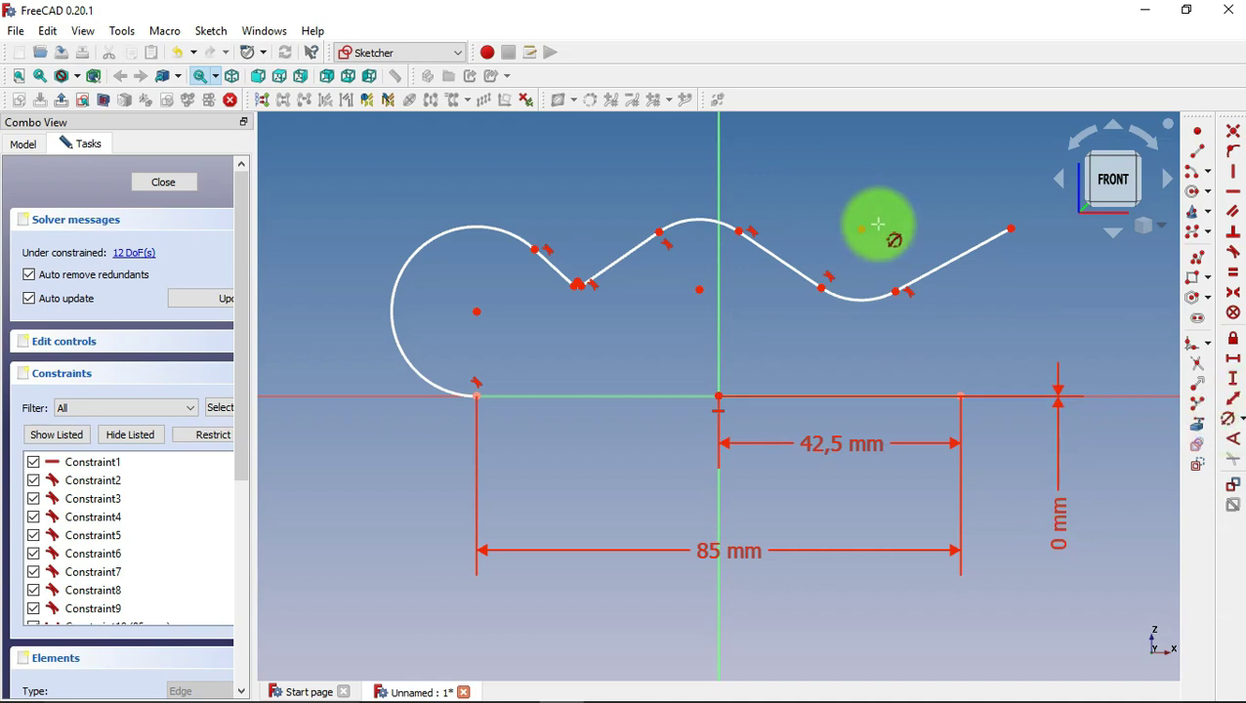
click(405, 266)
text(12.5)
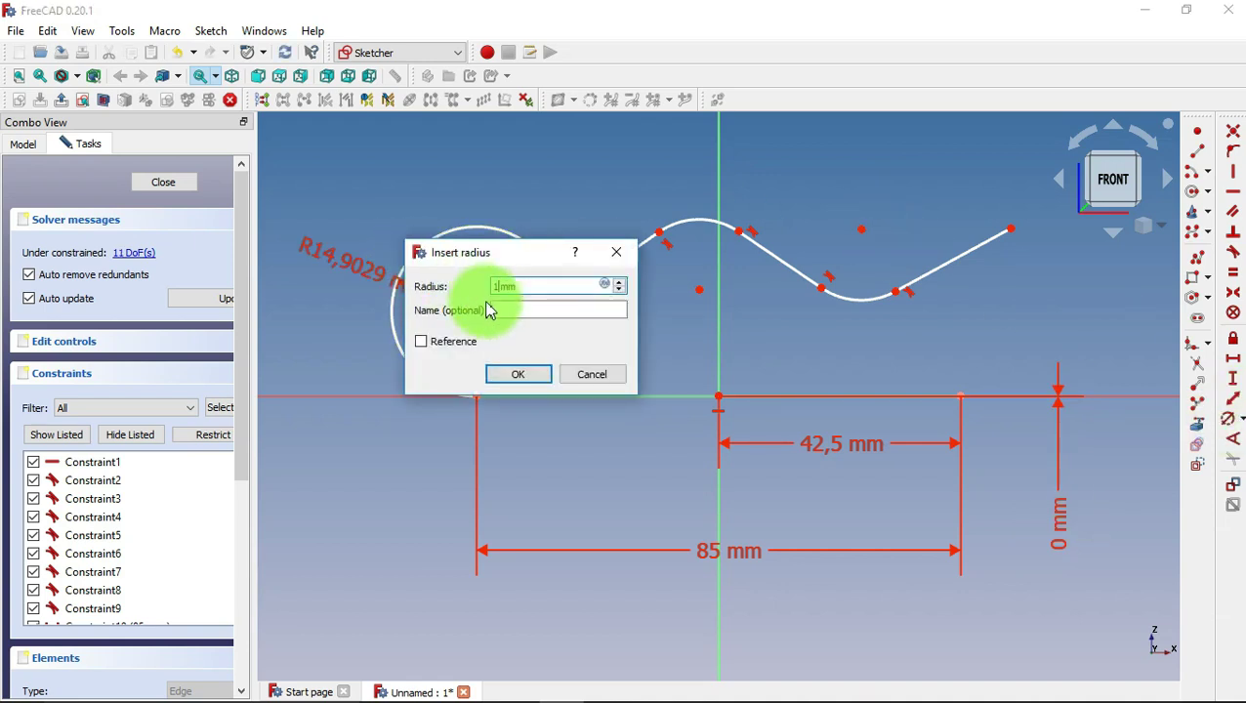
click(526, 377)
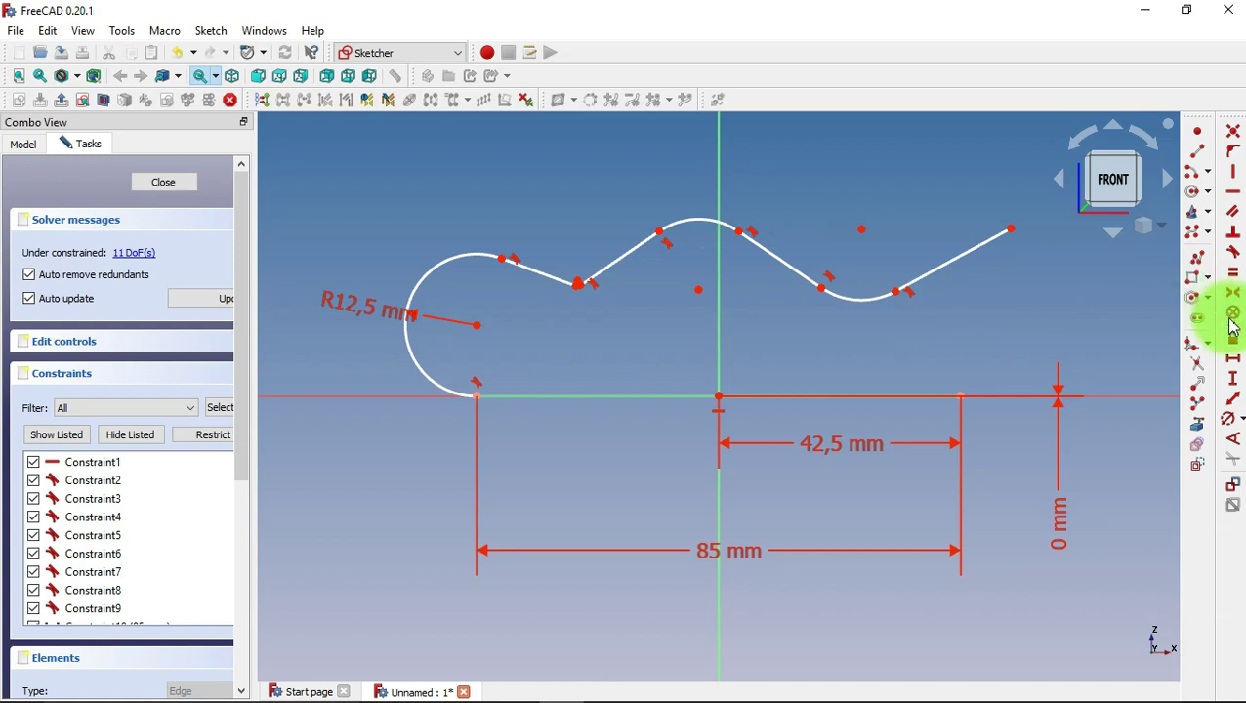
Fix the first trough at 10 mm and the middle arc centre at 5 mm height.
click(1235, 380)
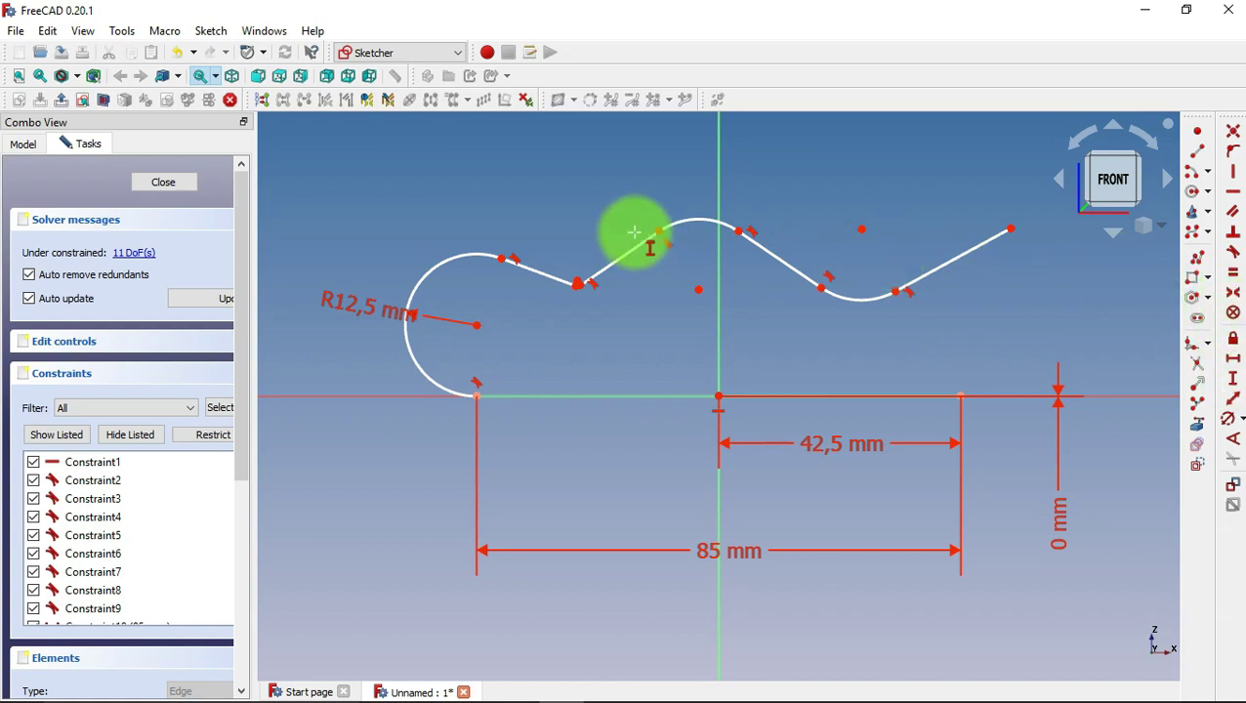
scroll(578, 283, up, 3)
click(577, 284)
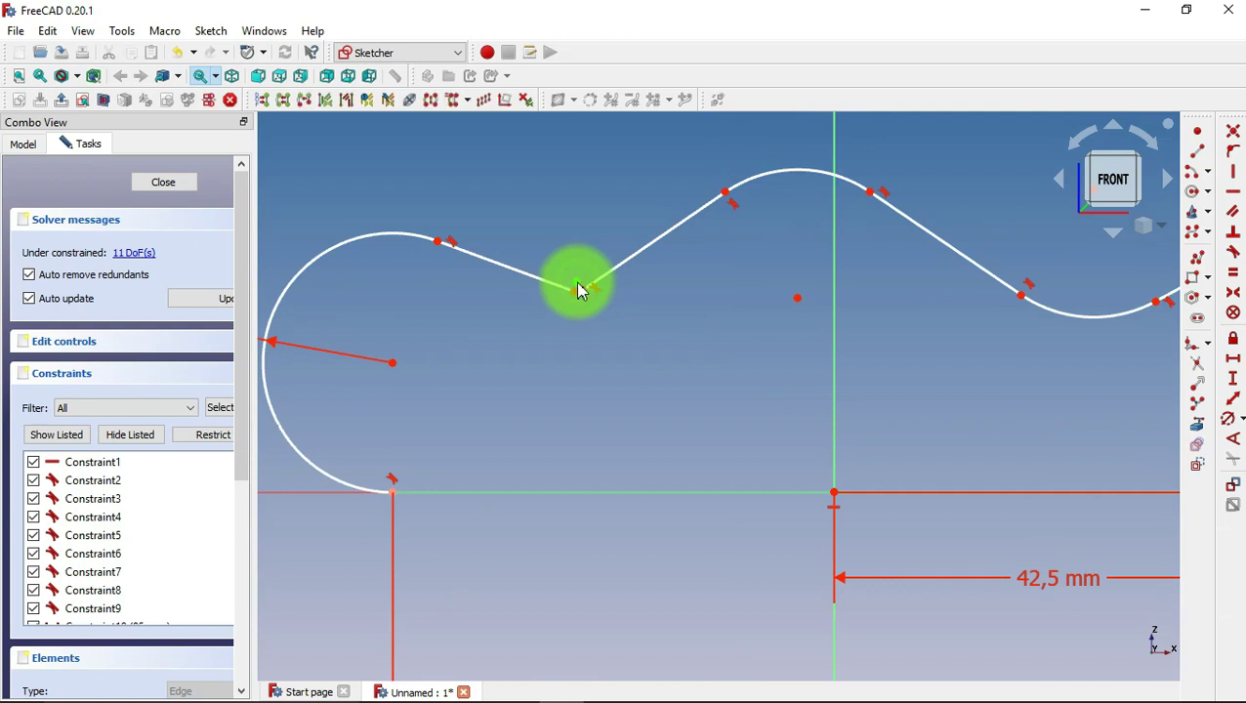
click(392, 490)
text(10)
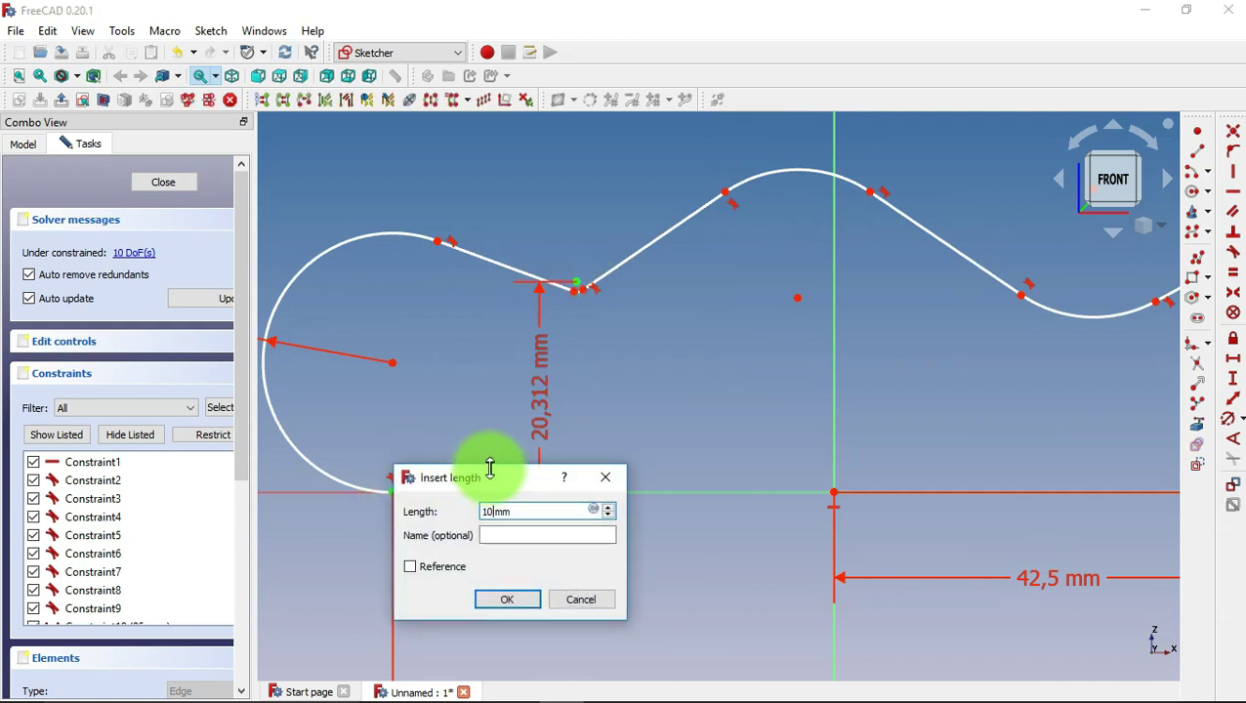
click(527, 602)
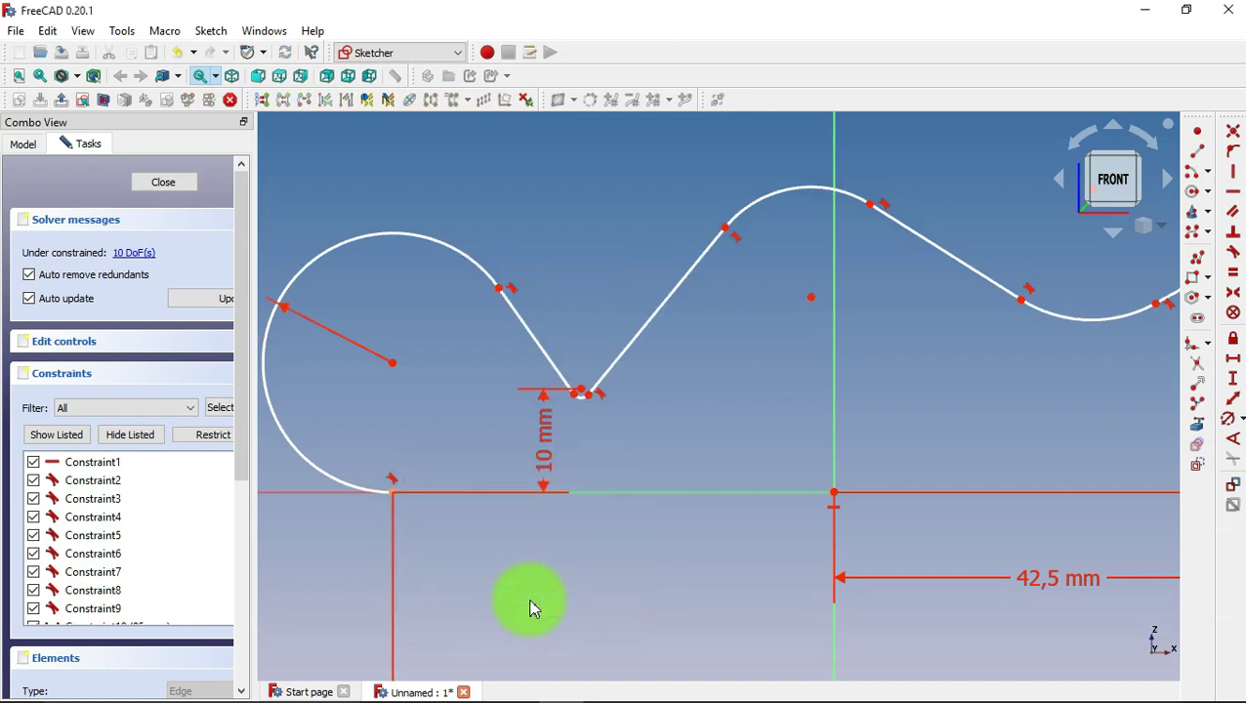
click(811, 297)
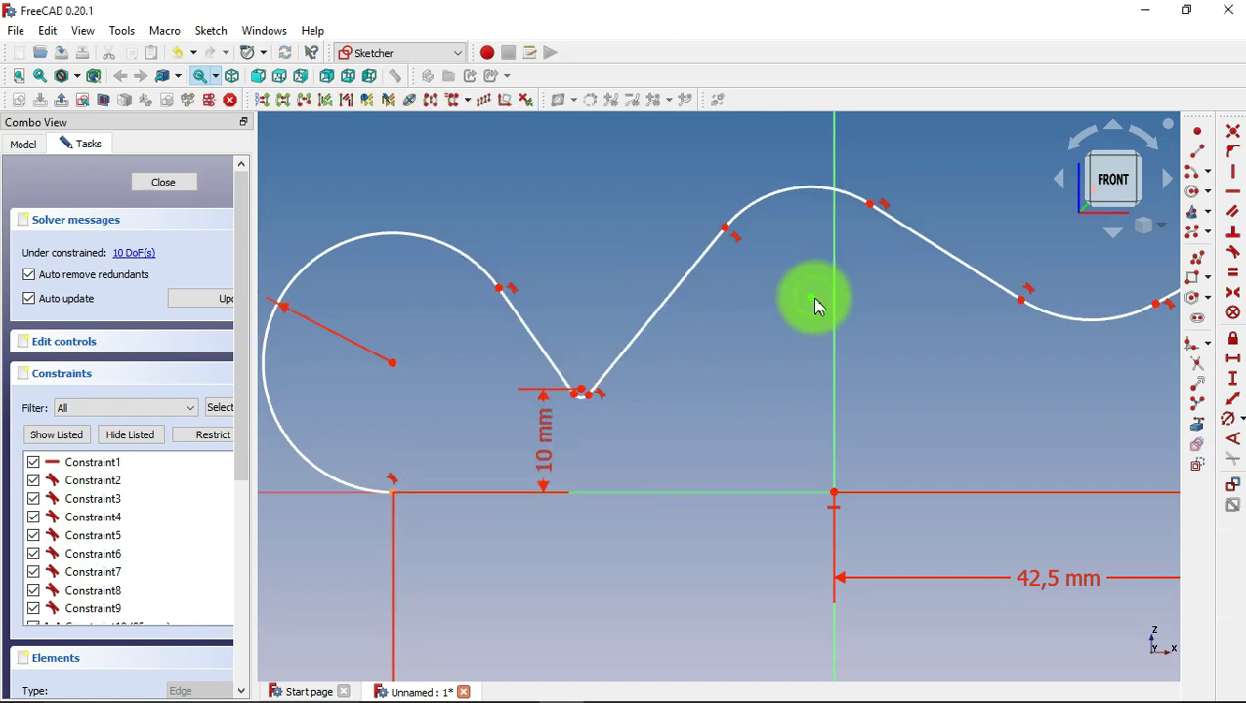
click(392, 492)
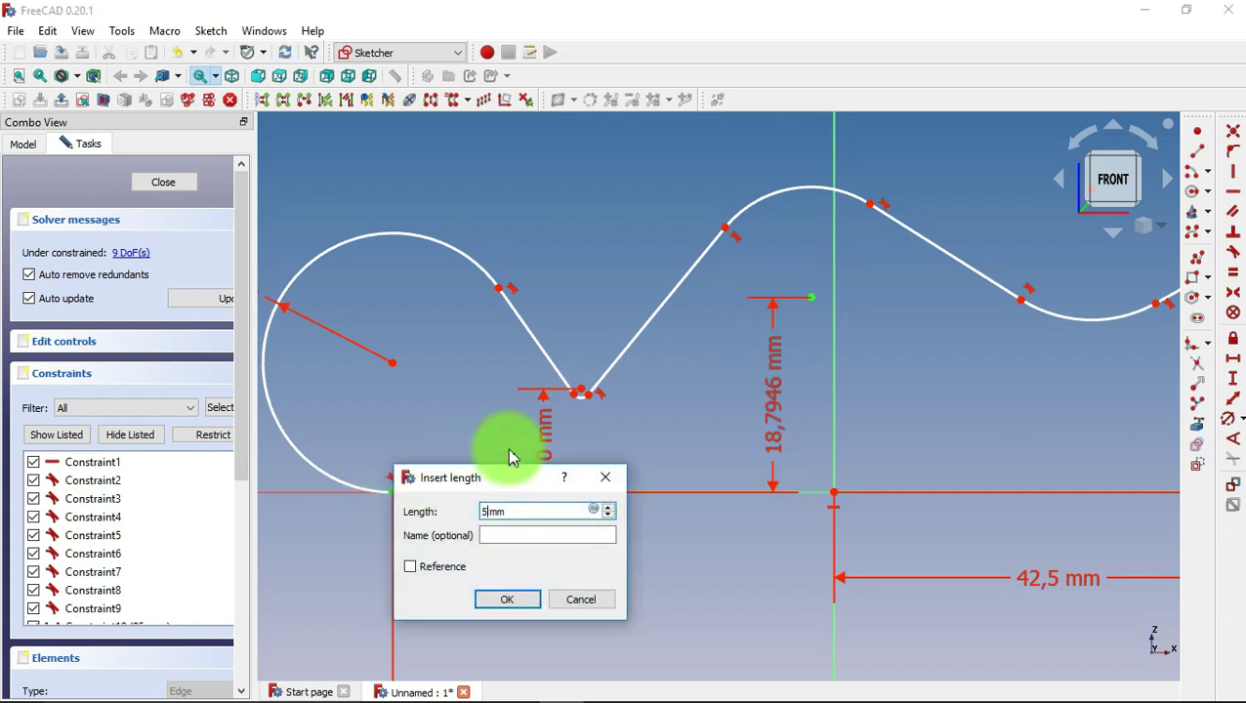
click(515, 600)
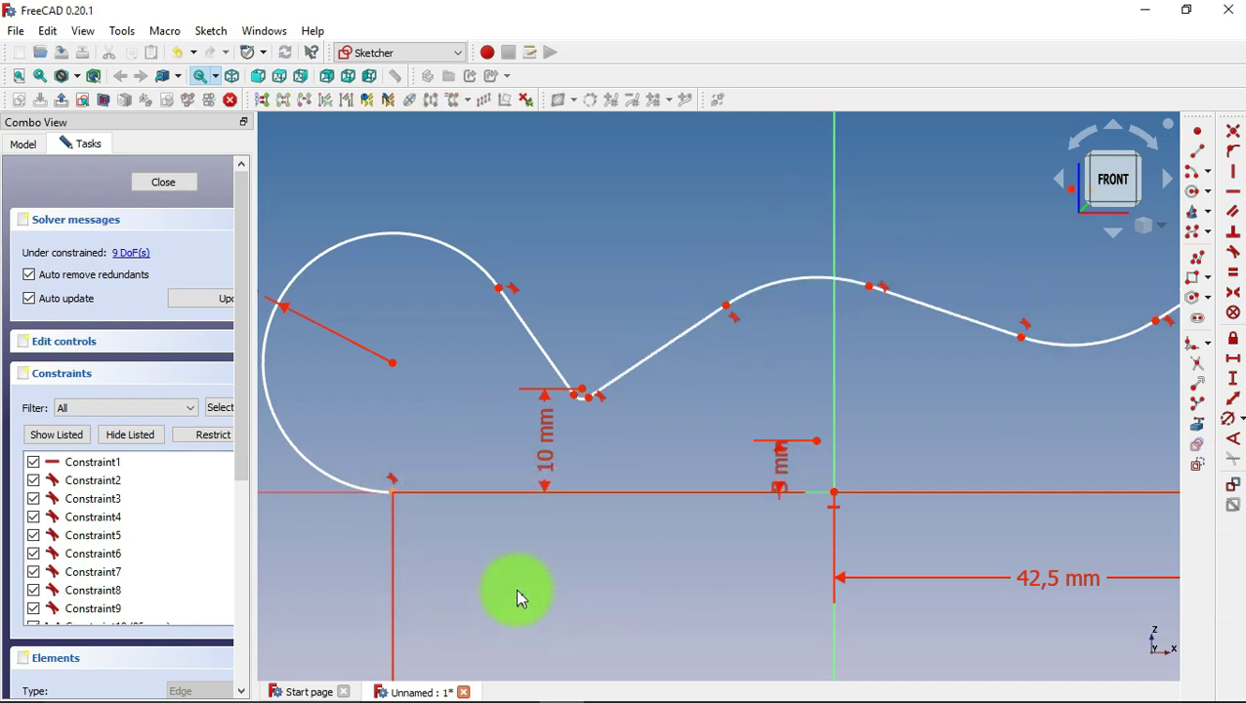
Fix the second trough centre at 10 mm and the path's right end at 12 mm height.
scroll(421, 396, down, 2)
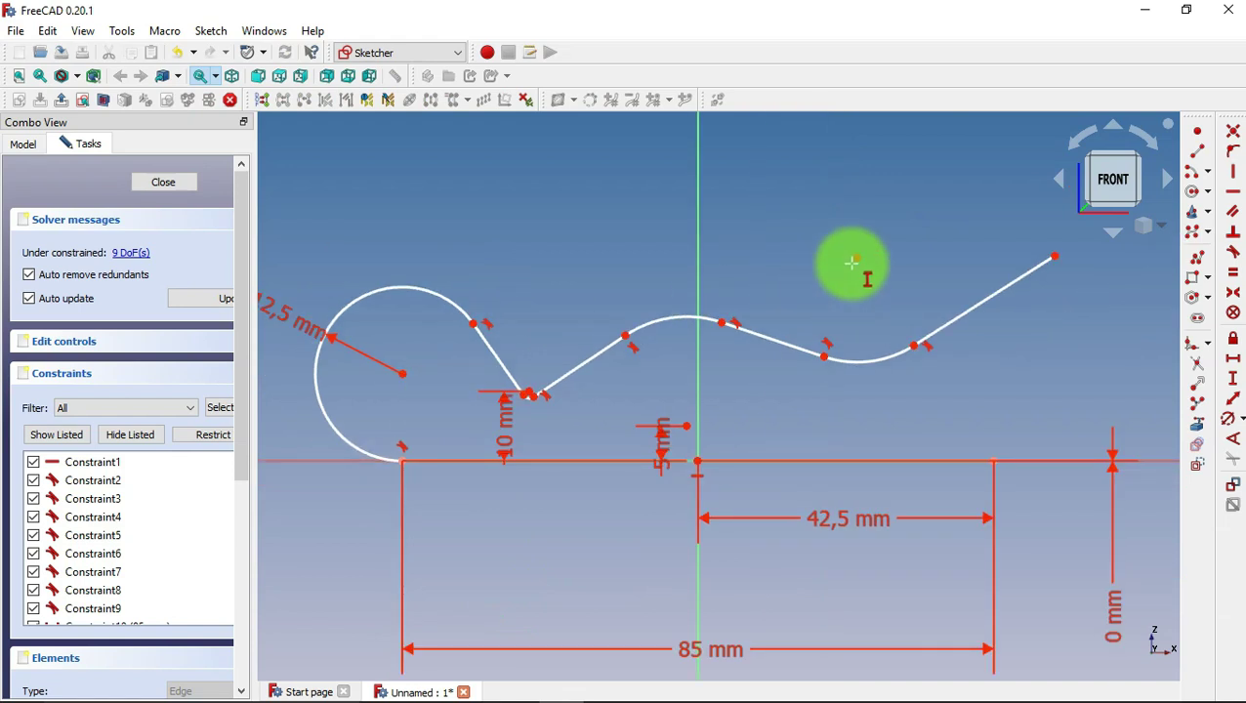
key(i)
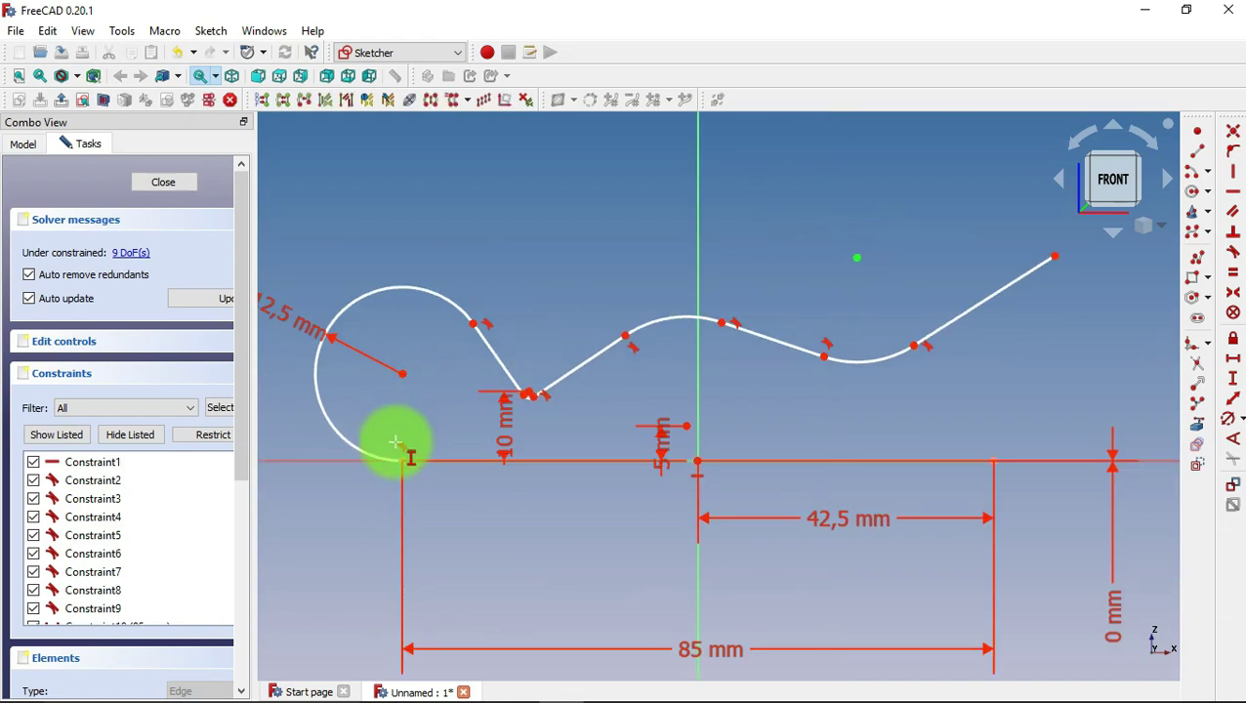
click(403, 459)
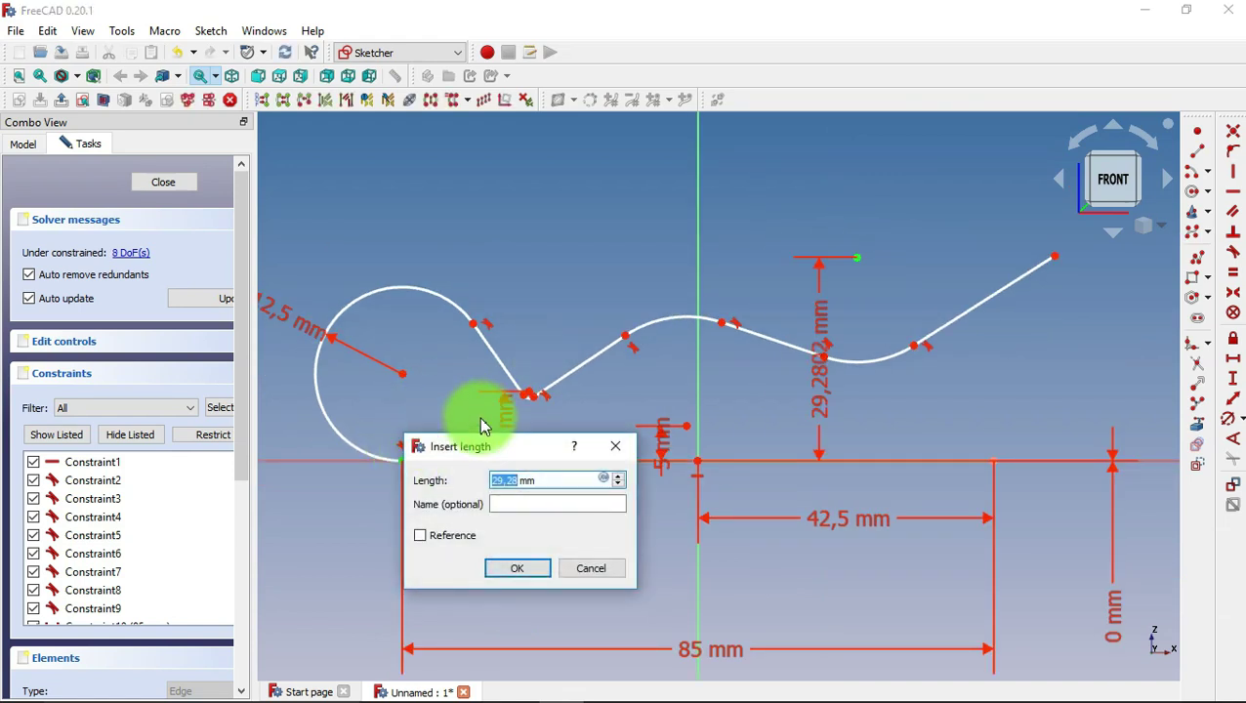
click(539, 567)
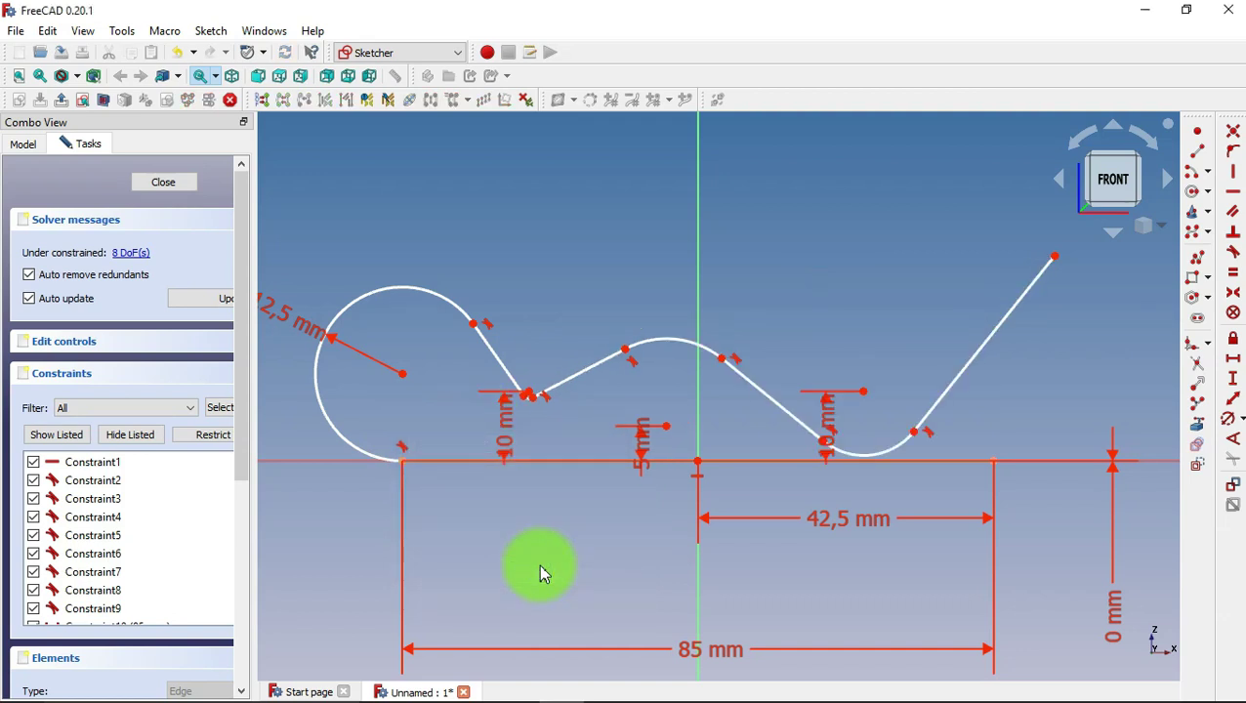
click(1052, 254)
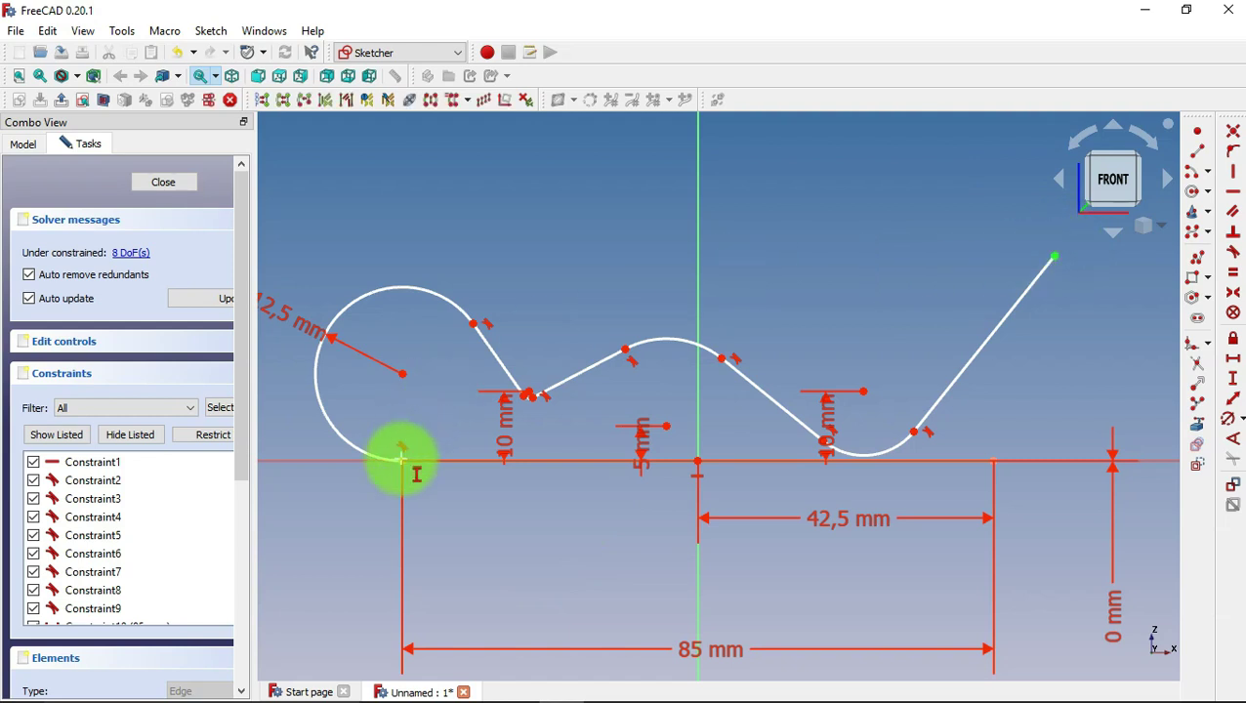
click(401, 449)
key(i)
text(12)
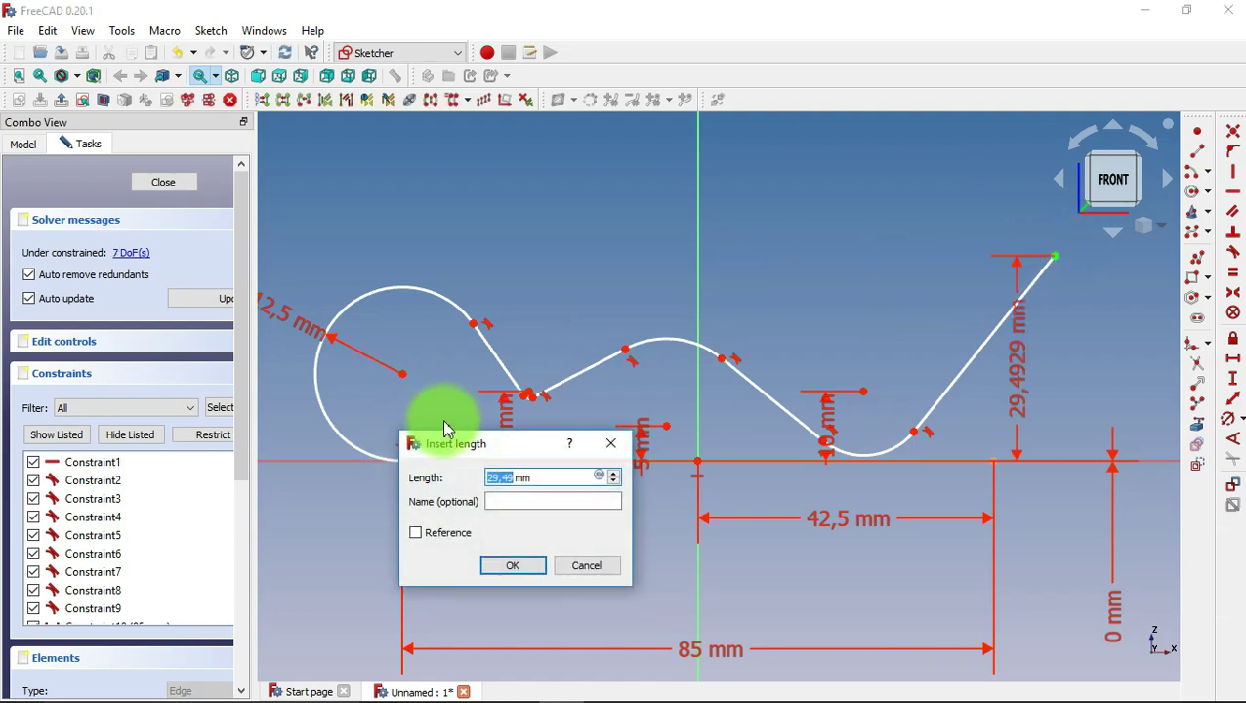
click(535, 570)
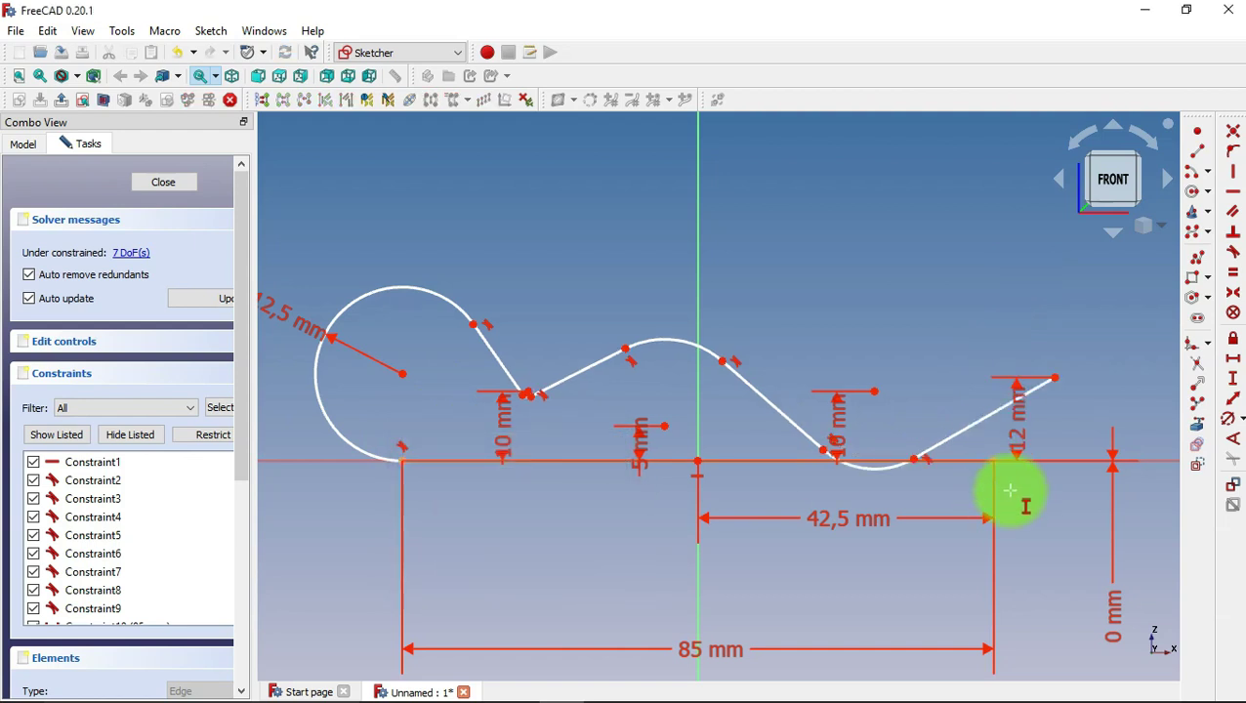
click(1228, 420)
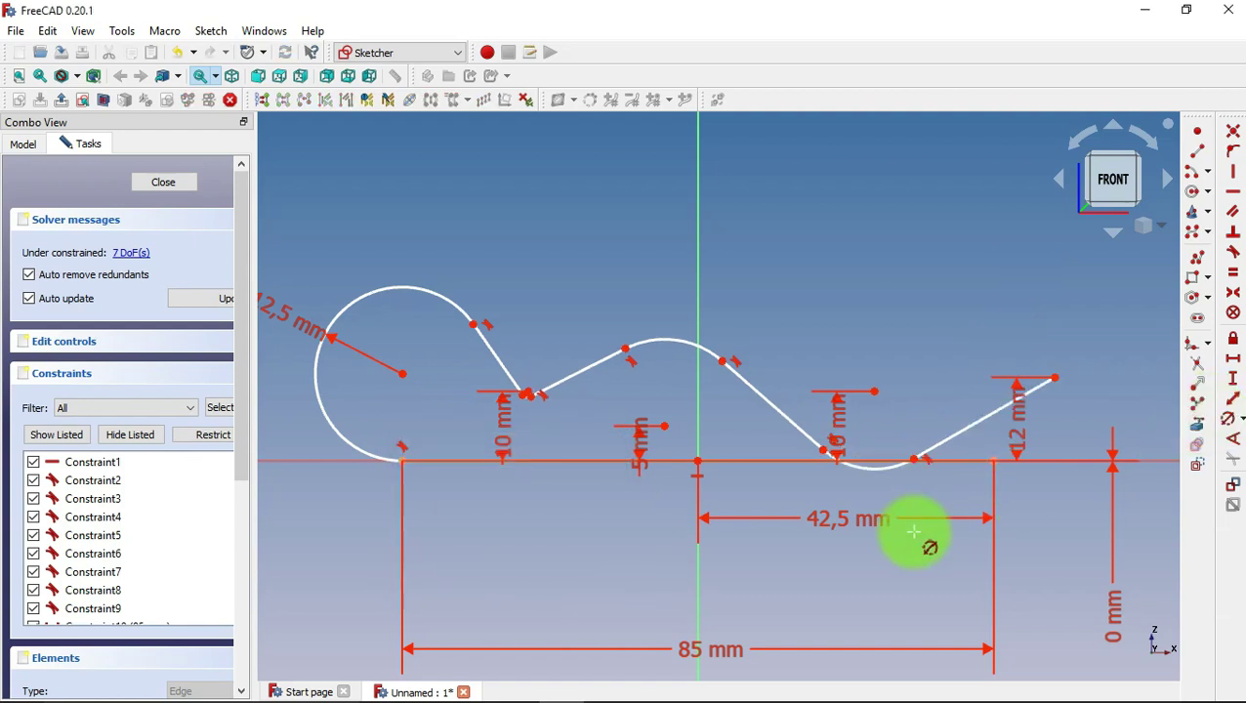
Give the lower right bend, the crest arc and the small trough bend 5 mm radii.
scroll(913, 531, up, 2)
click(876, 445)
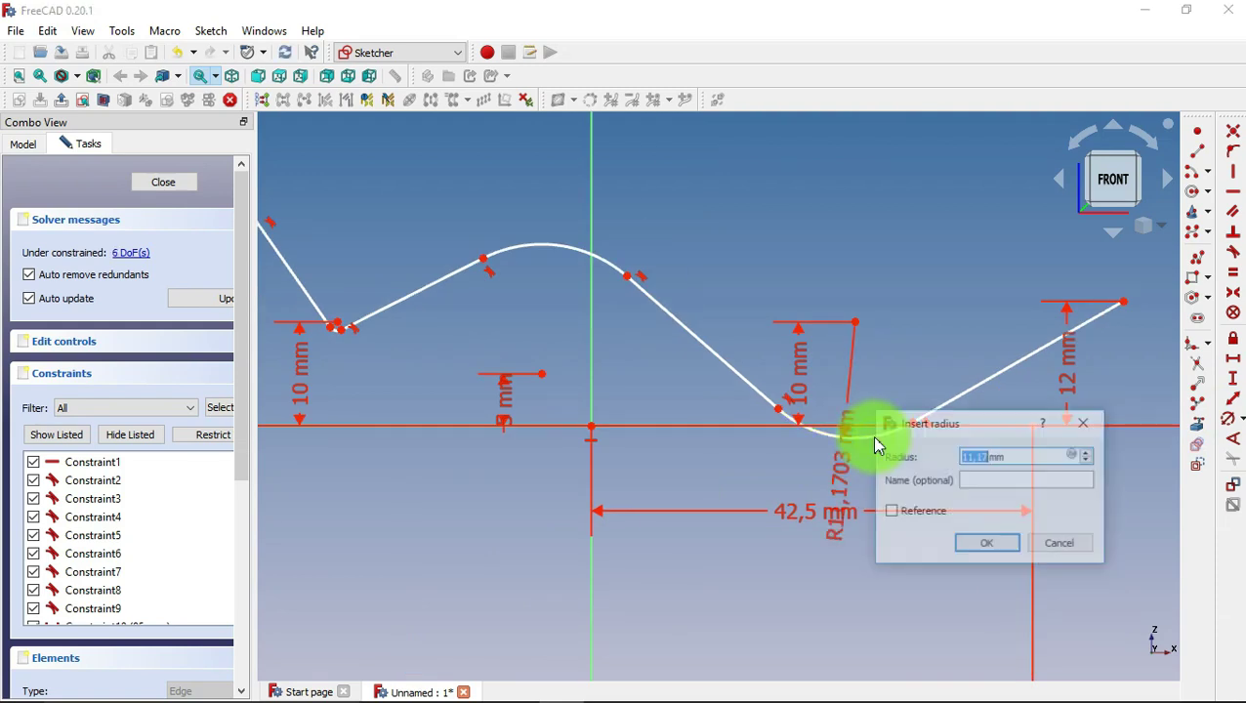
click(979, 547)
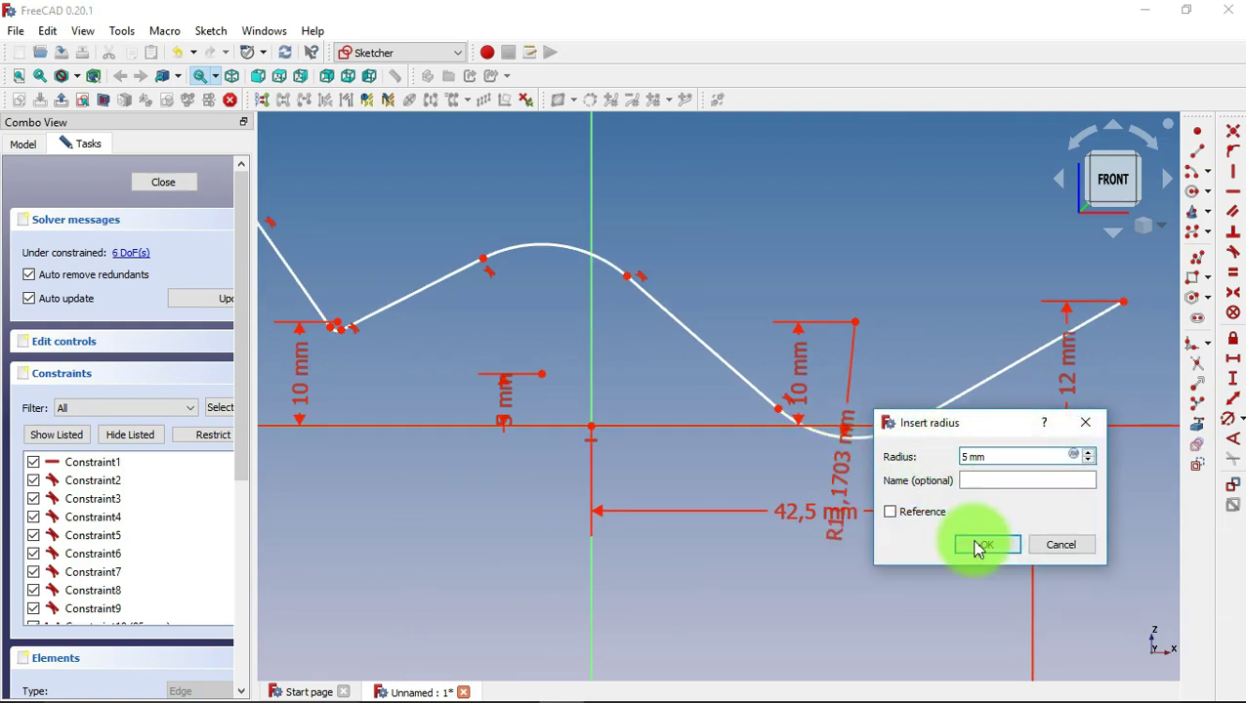
click(633, 369)
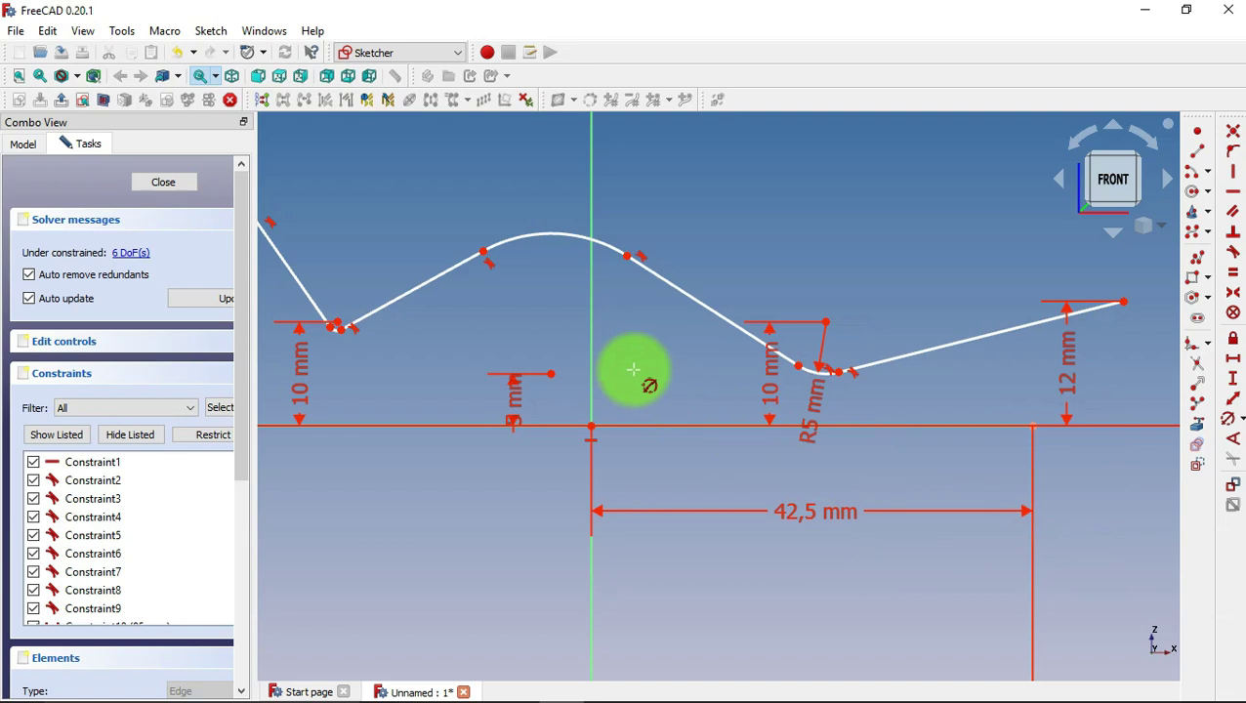
click(555, 234)
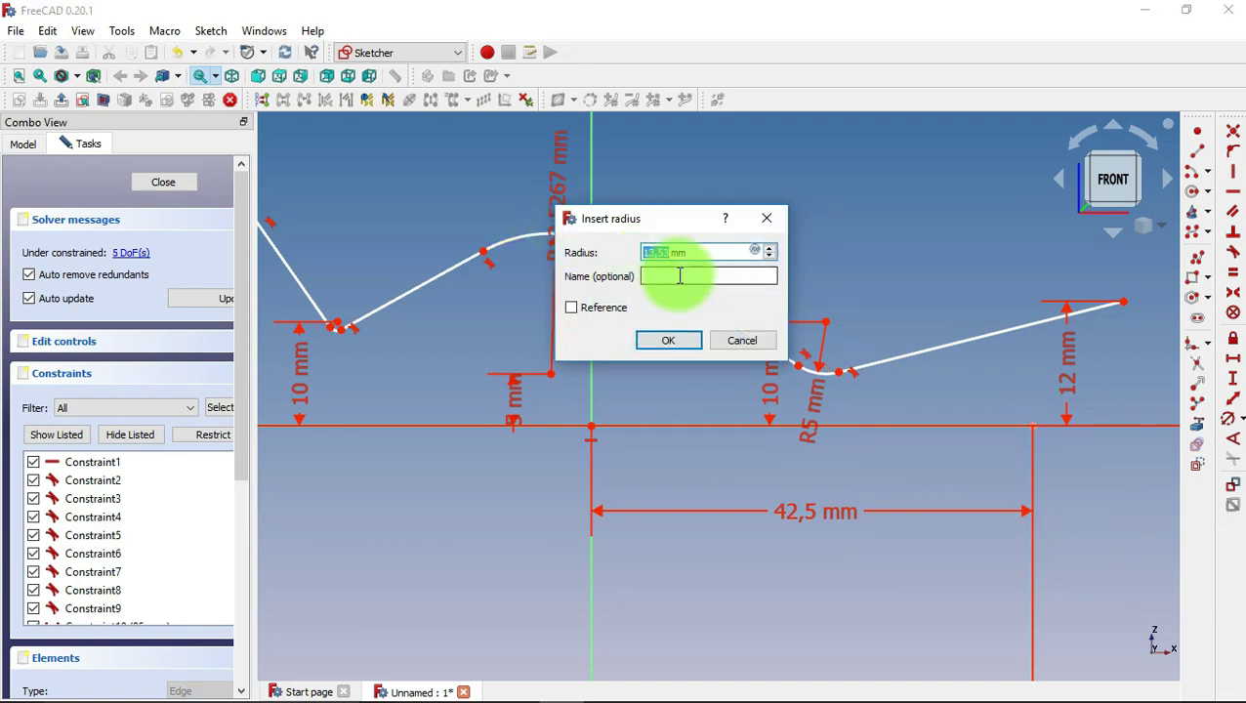
click(674, 339)
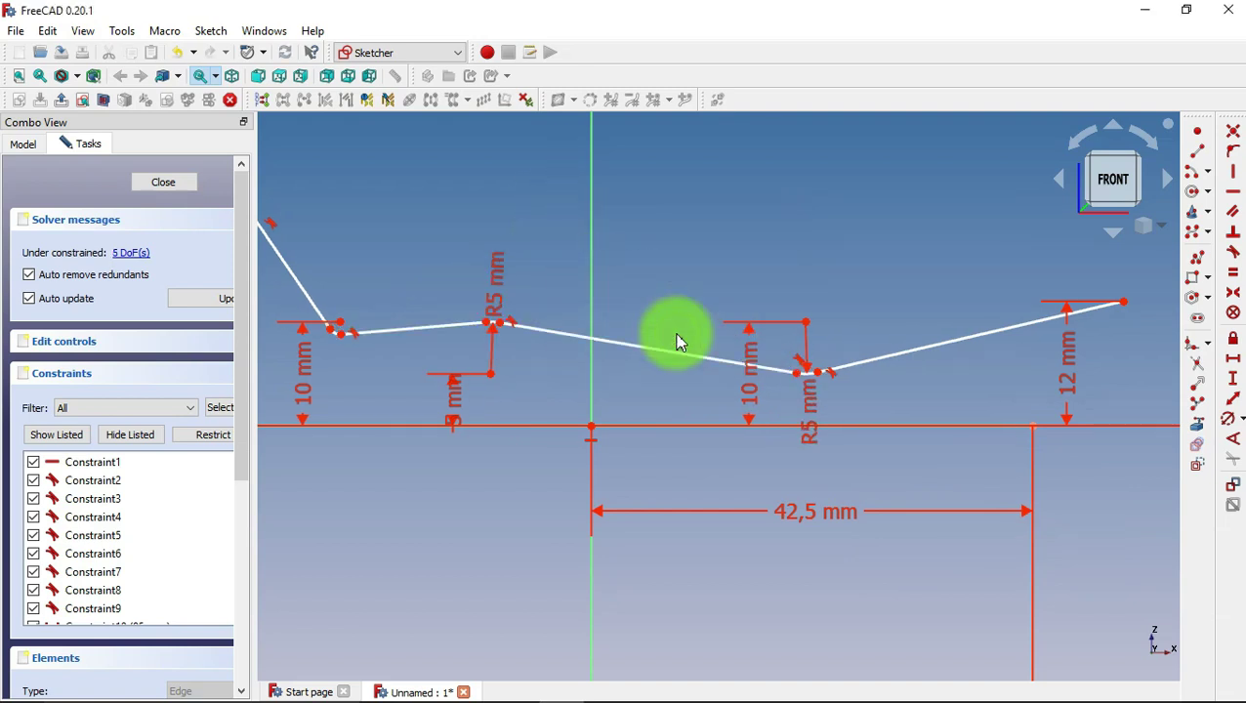
scroll(681, 341, down, 2)
scroll(500, 339, up, 4)
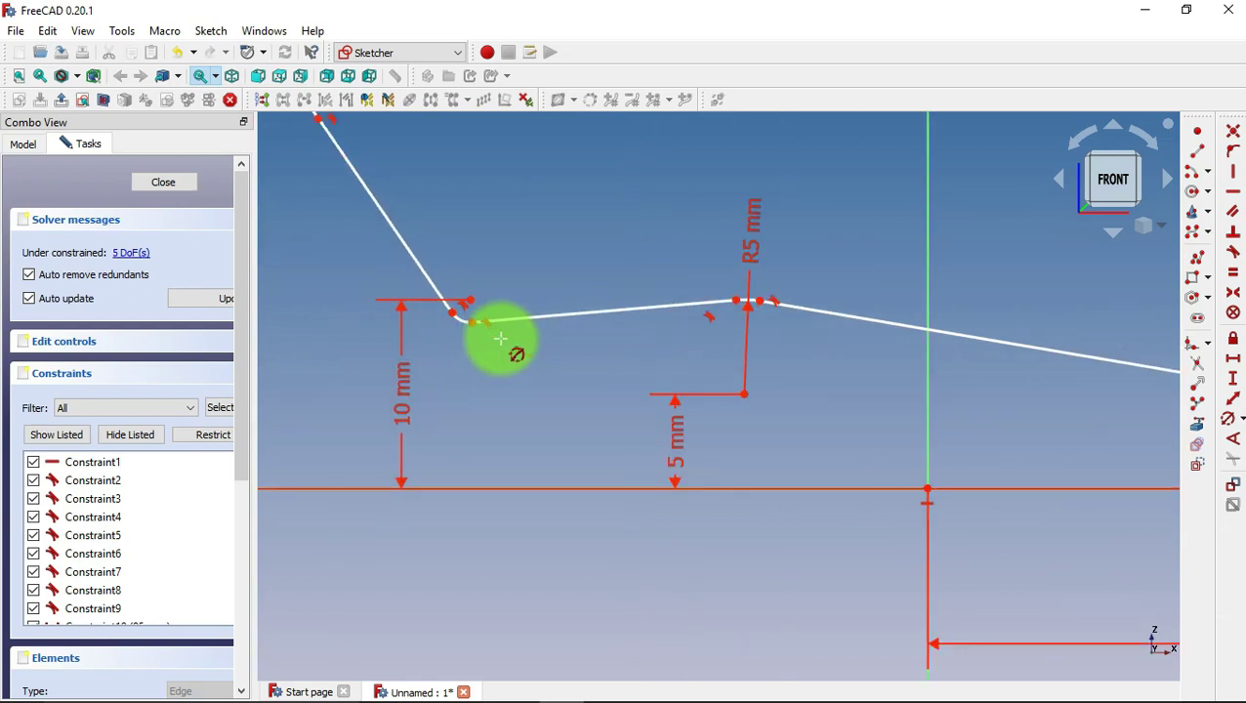
scroll(500, 339, up, 4)
click(414, 299)
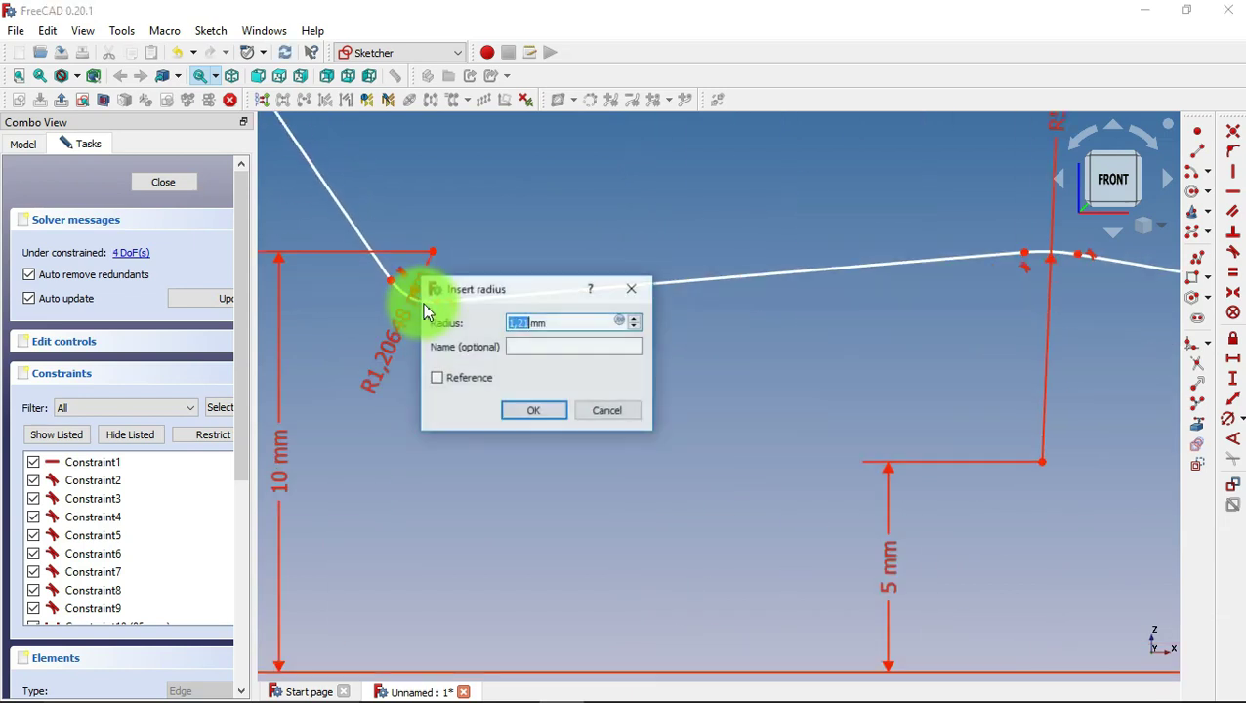
click(533, 410)
scroll(676, 378, down, 5)
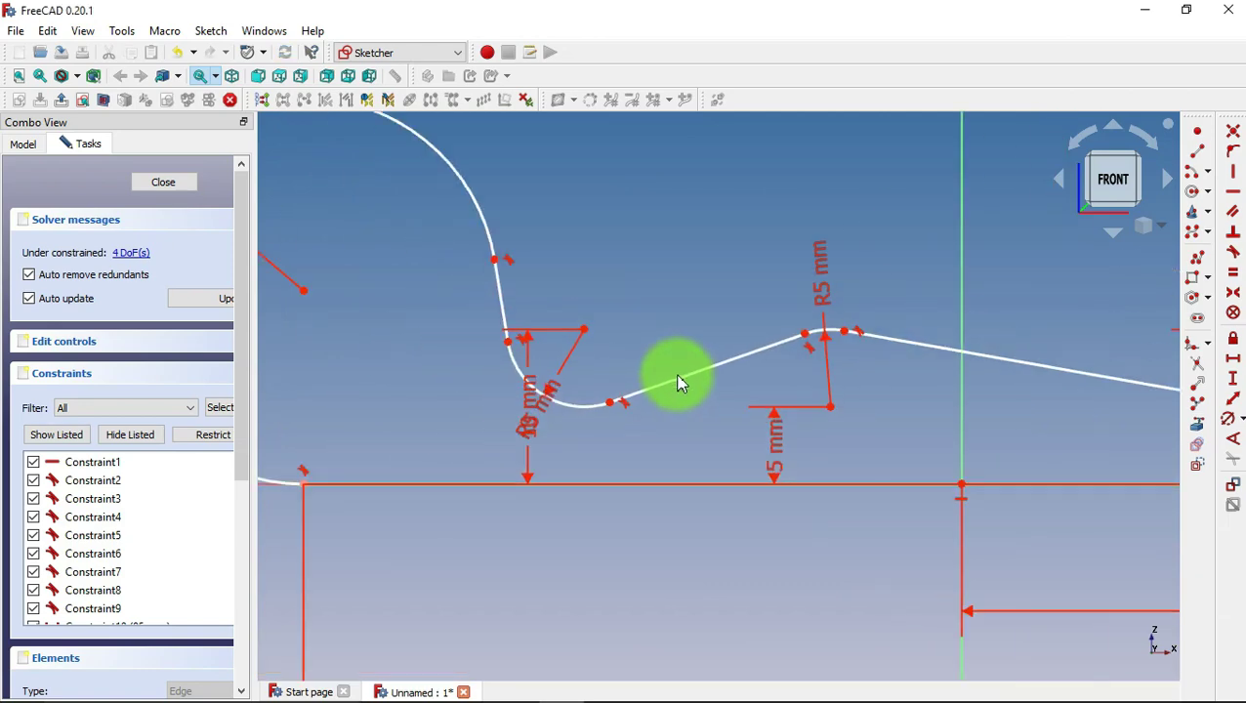
scroll(676, 378, down, 5)
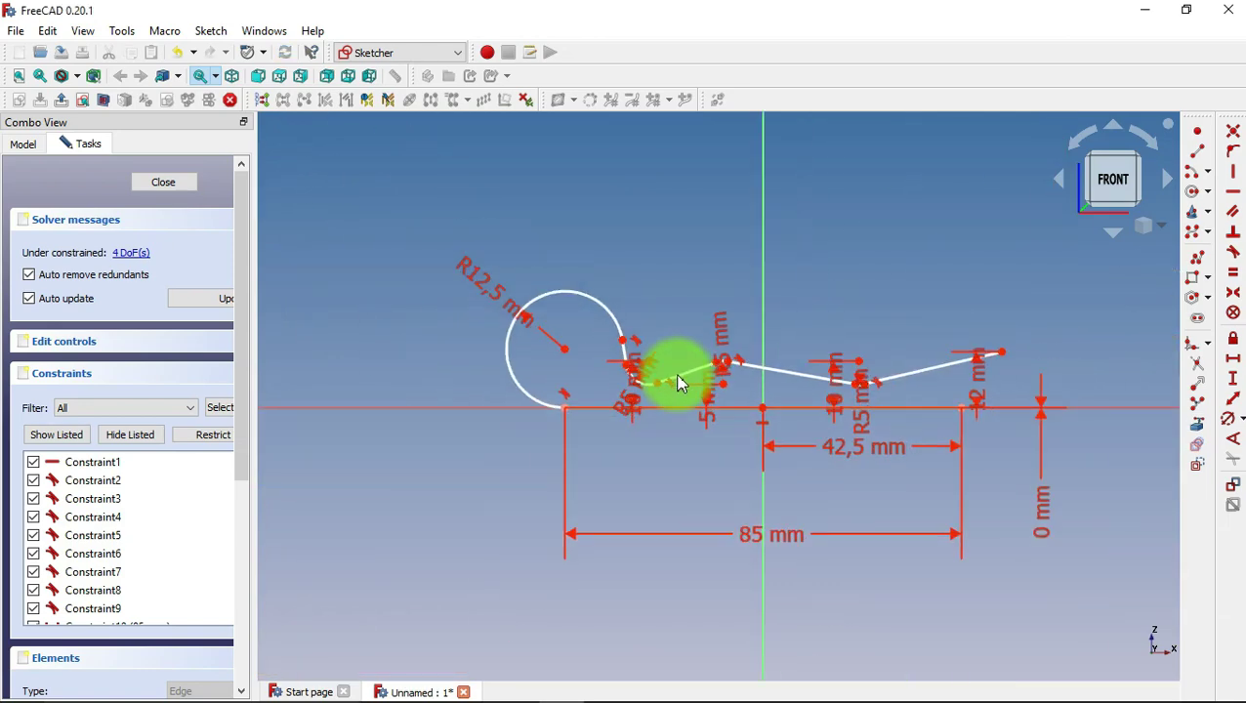
Place the first arc centre 24 mm and the upper arc centre 38 mm from the loop centre.
click(1234, 364)
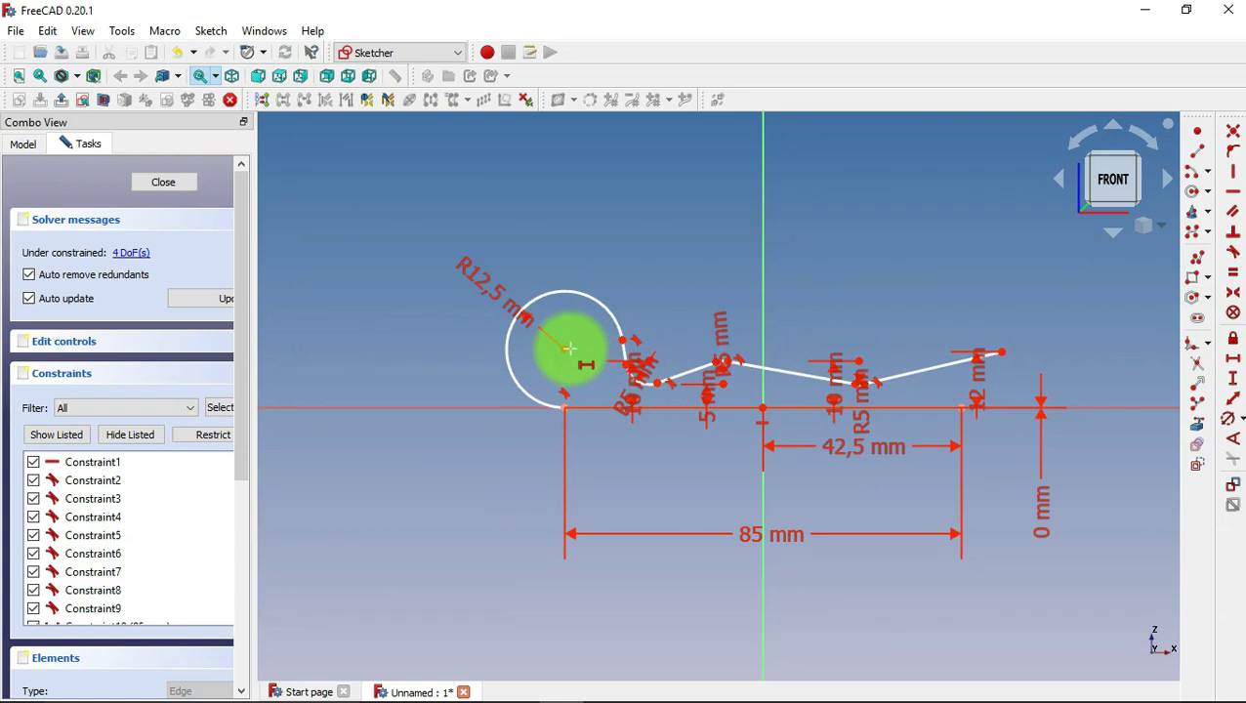
scroll(569, 349, up, 2)
scroll(570, 348, up, 2)
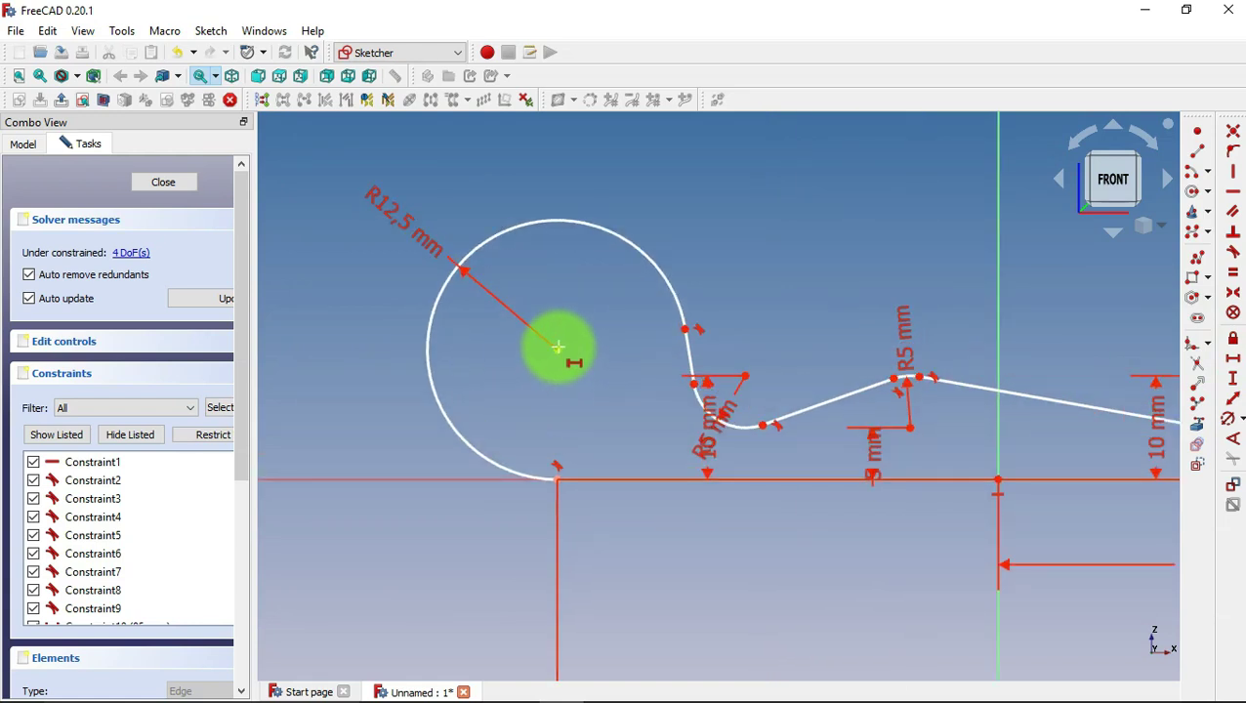
click(558, 347)
scroll(765, 361, up, 2)
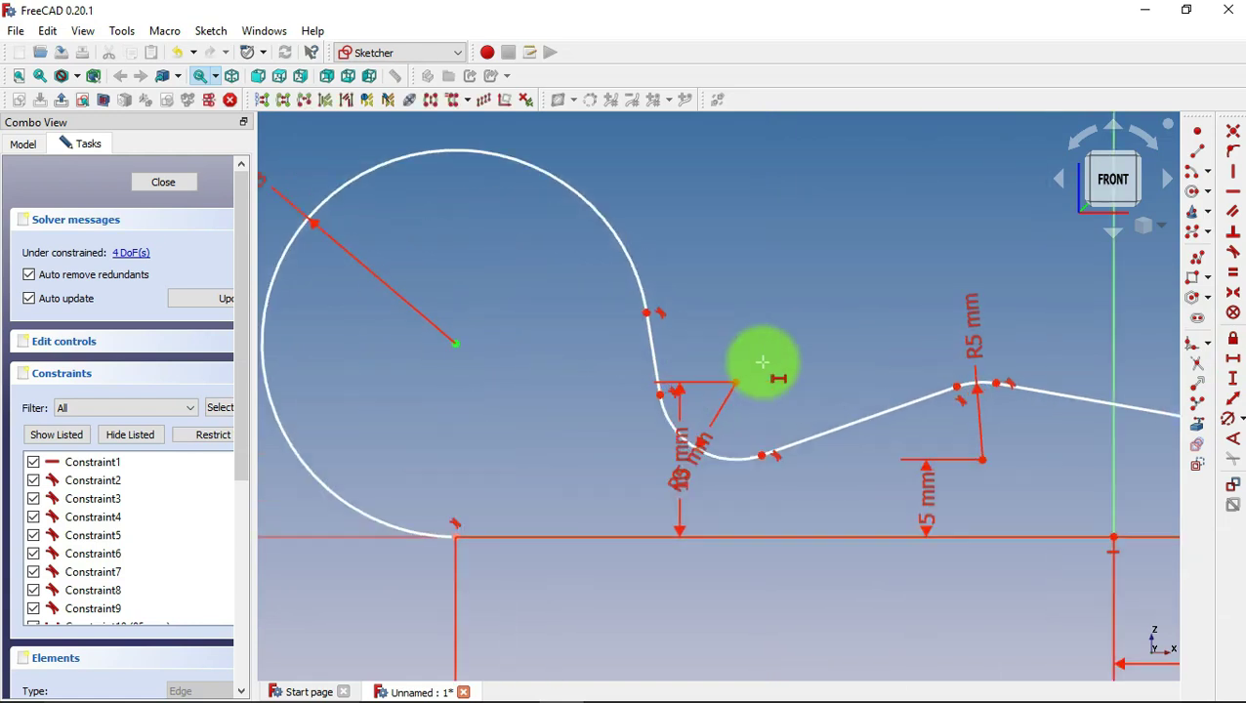
scroll(748, 376, up, 2)
click(732, 388)
text(24)
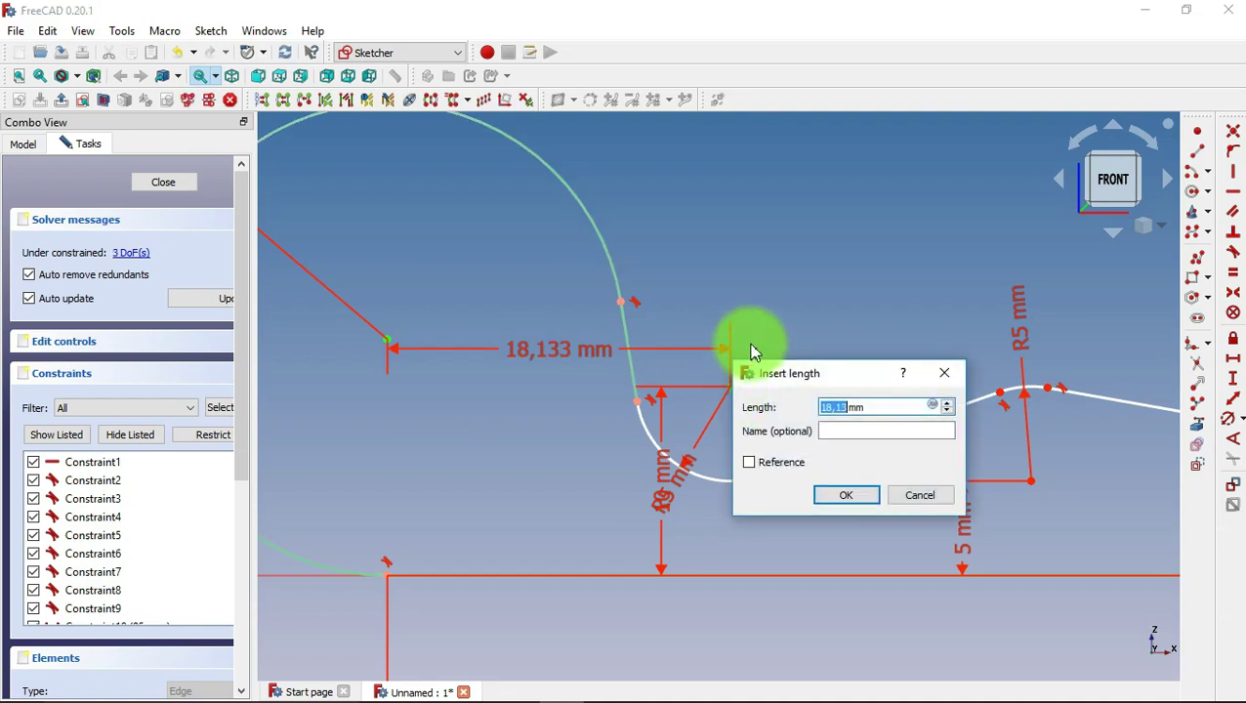
click(845, 496)
scroll(593, 423, down, 3)
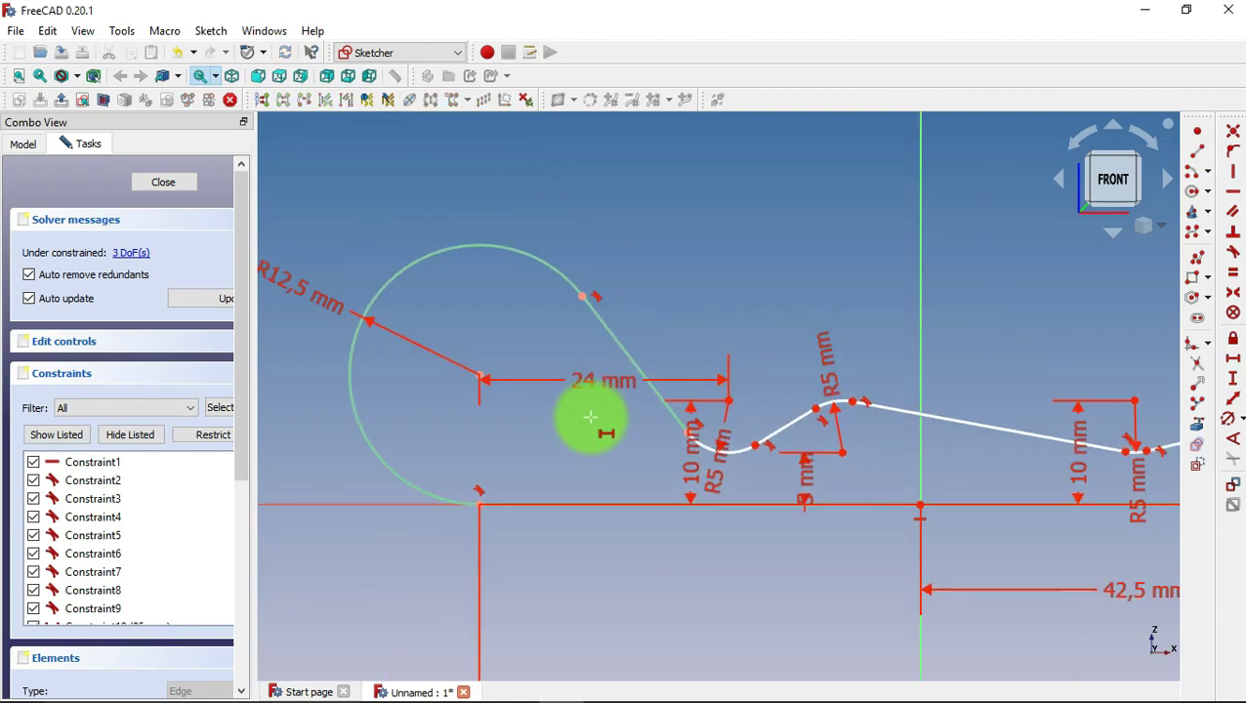
key(i)
click(481, 377)
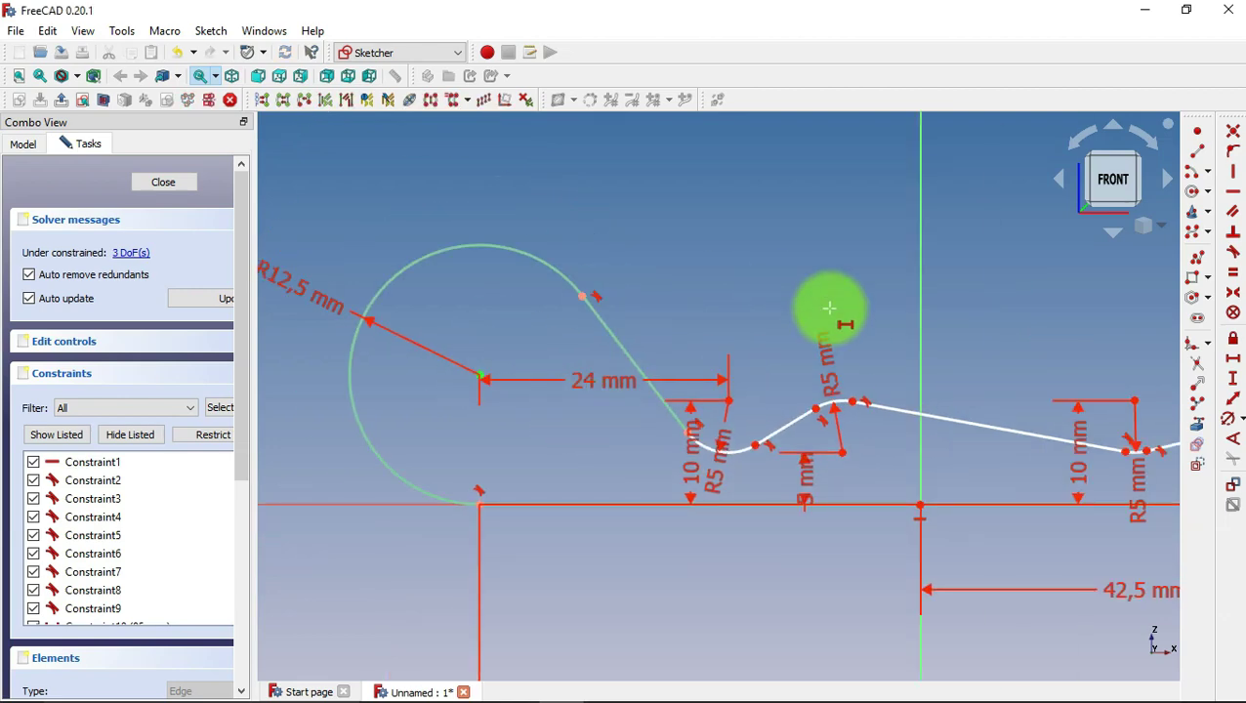
scroll(873, 467, up, 3)
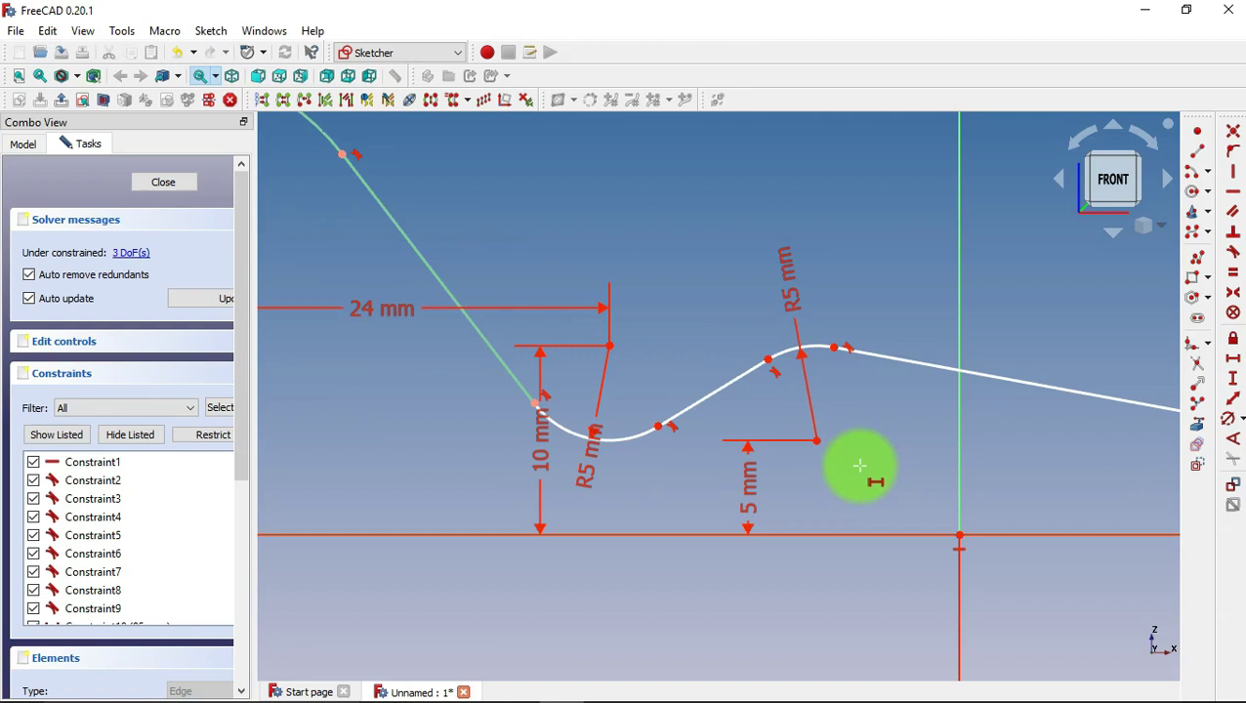
click(817, 441)
text(38)
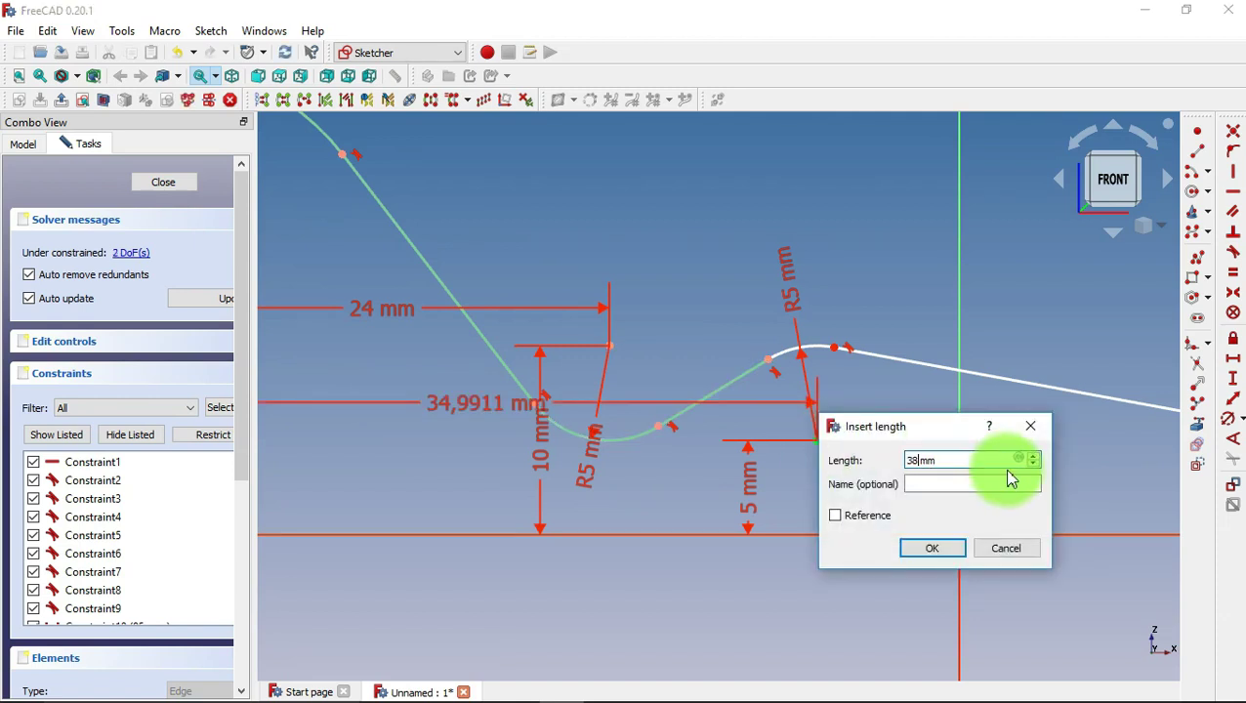
click(932, 551)
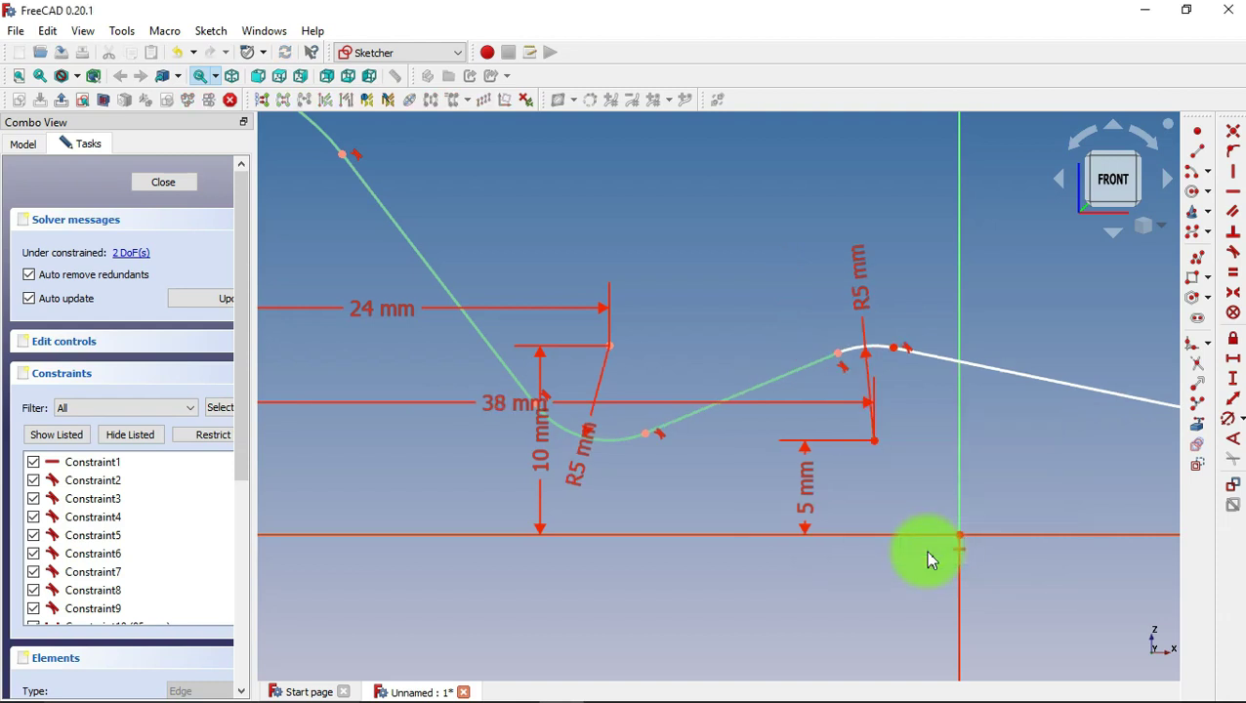
Place the right arc centre 55 mm and the path's far end 75 mm from the loop centre.
scroll(601, 440, down, 2)
scroll(600, 440, down, 2)
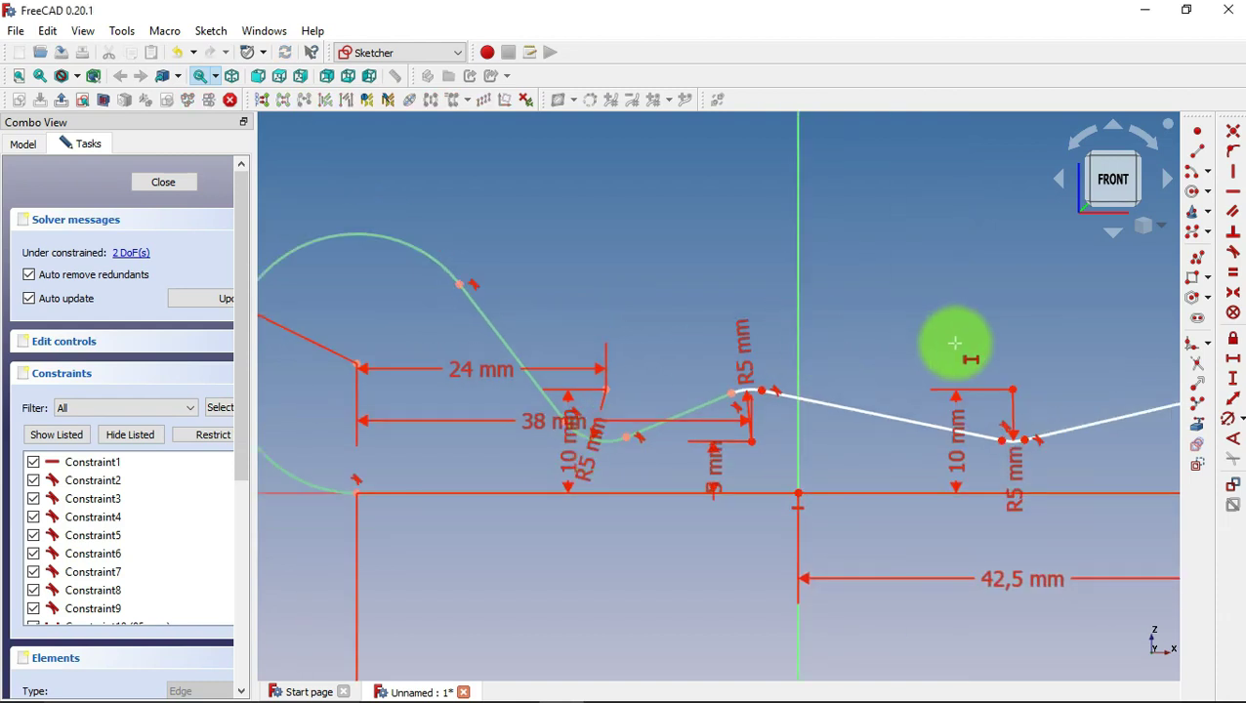
click(1016, 388)
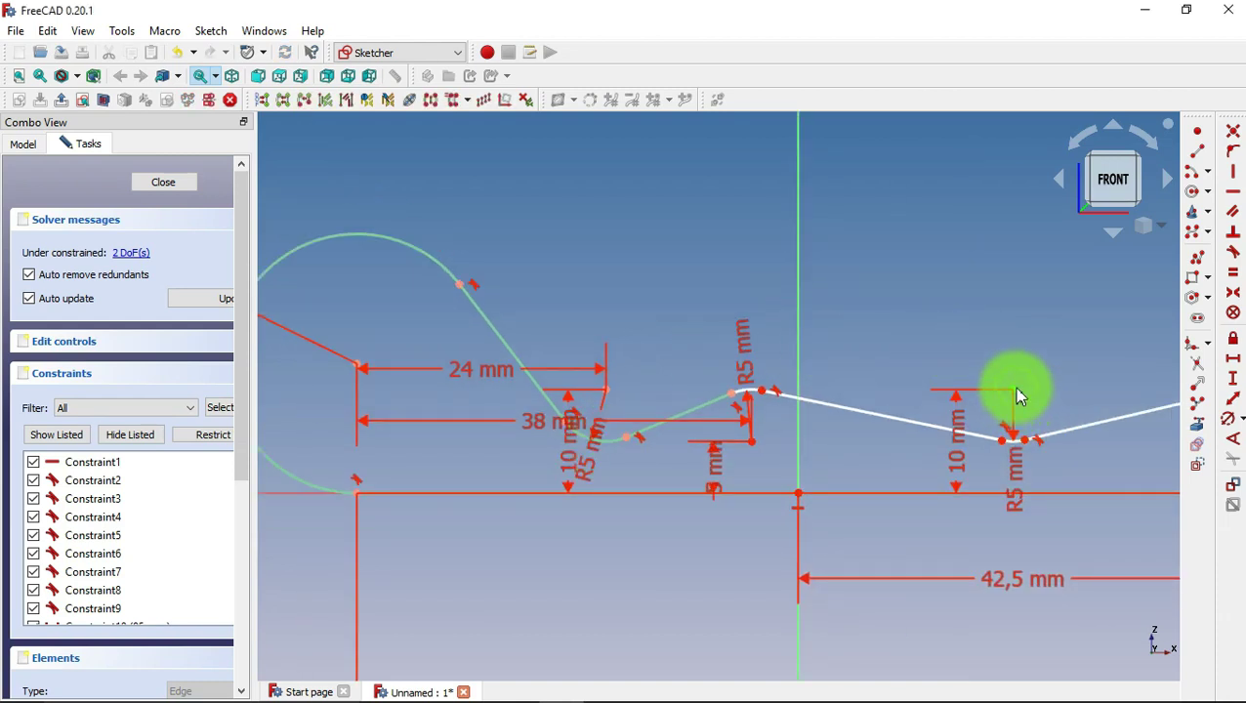
click(358, 365)
key(l)
text(55)
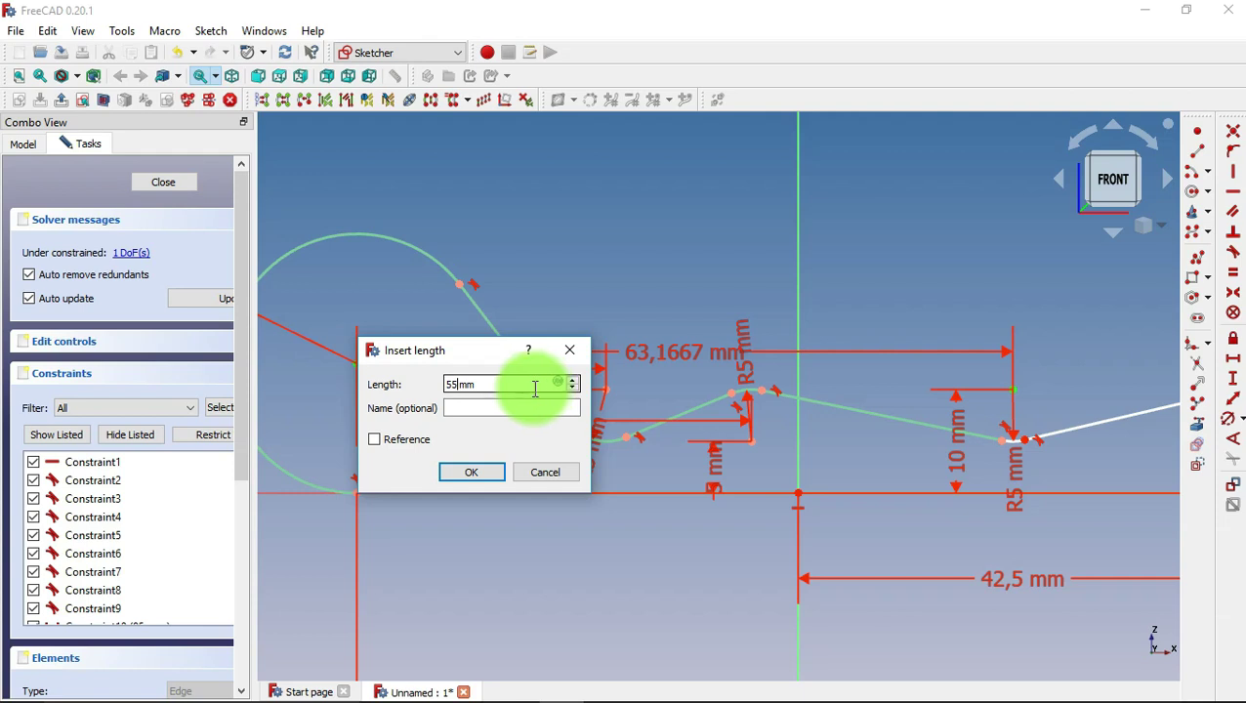
click(471, 473)
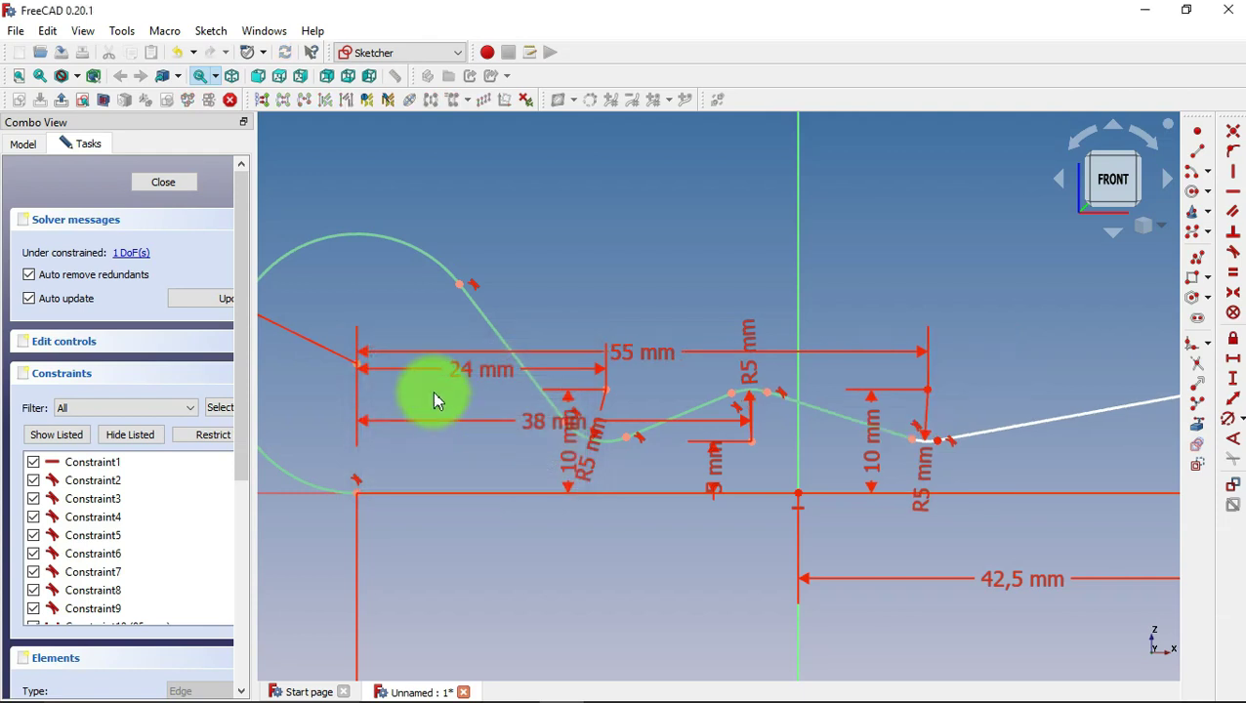
scroll(432, 400, down, 3)
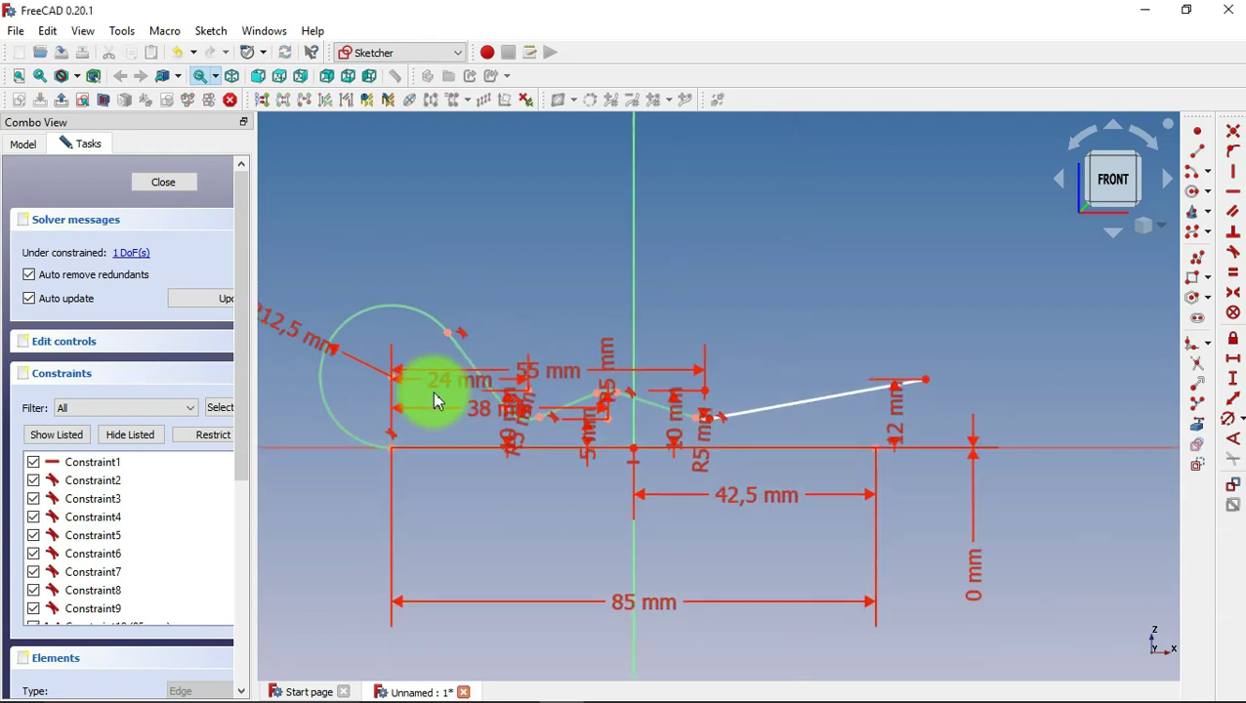
click(926, 381)
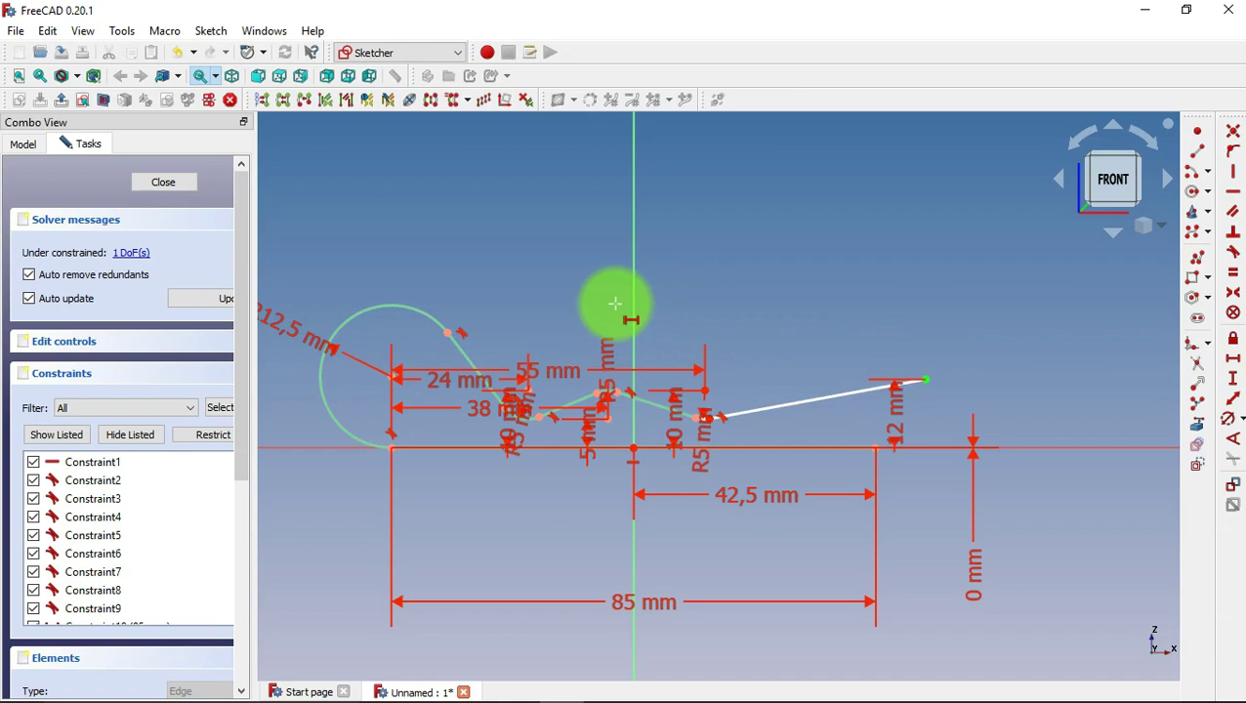
click(392, 377)
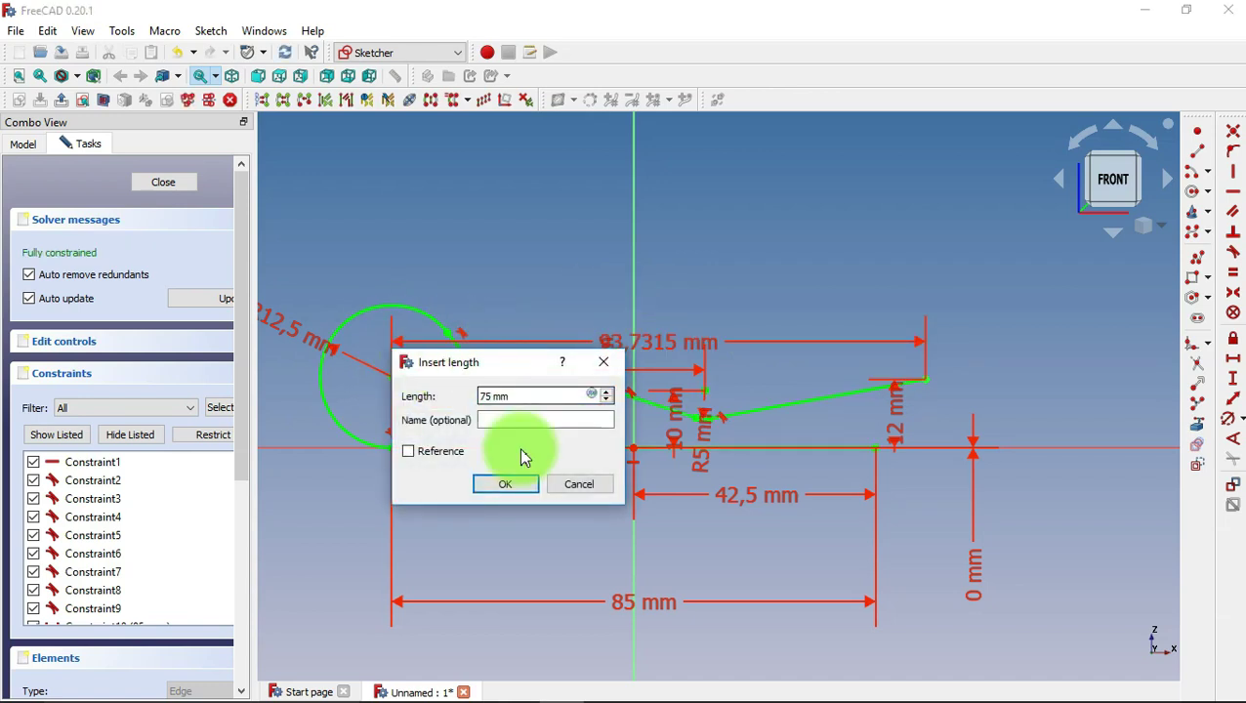
click(522, 486)
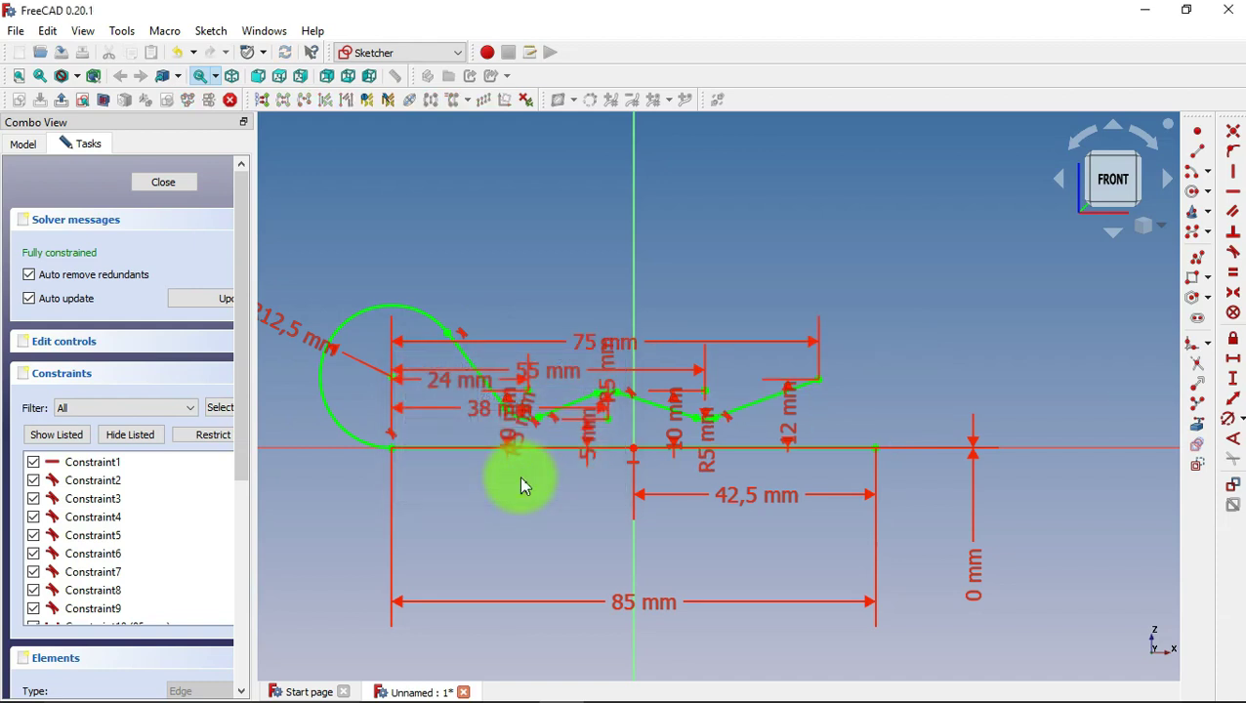
Move the 75, 55, 24 and 38 mm horizontal dimensions up above the profile.
drag(590, 342, 590, 153)
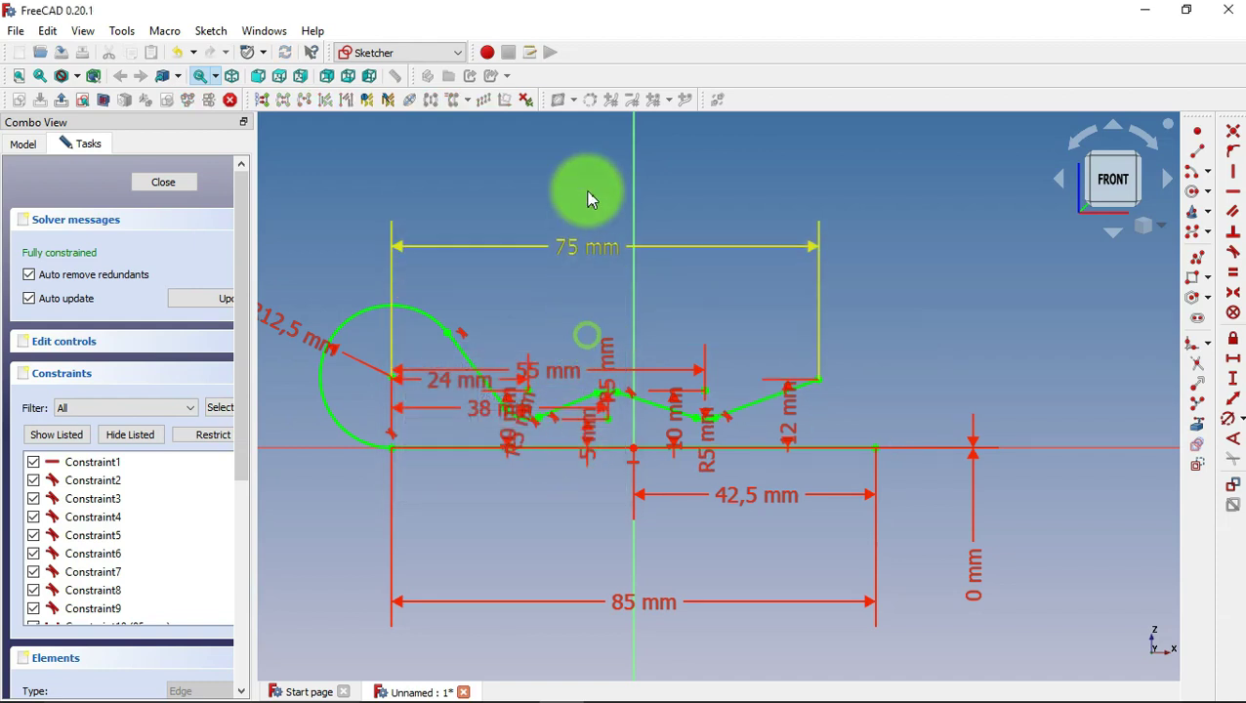
drag(562, 359, 574, 195)
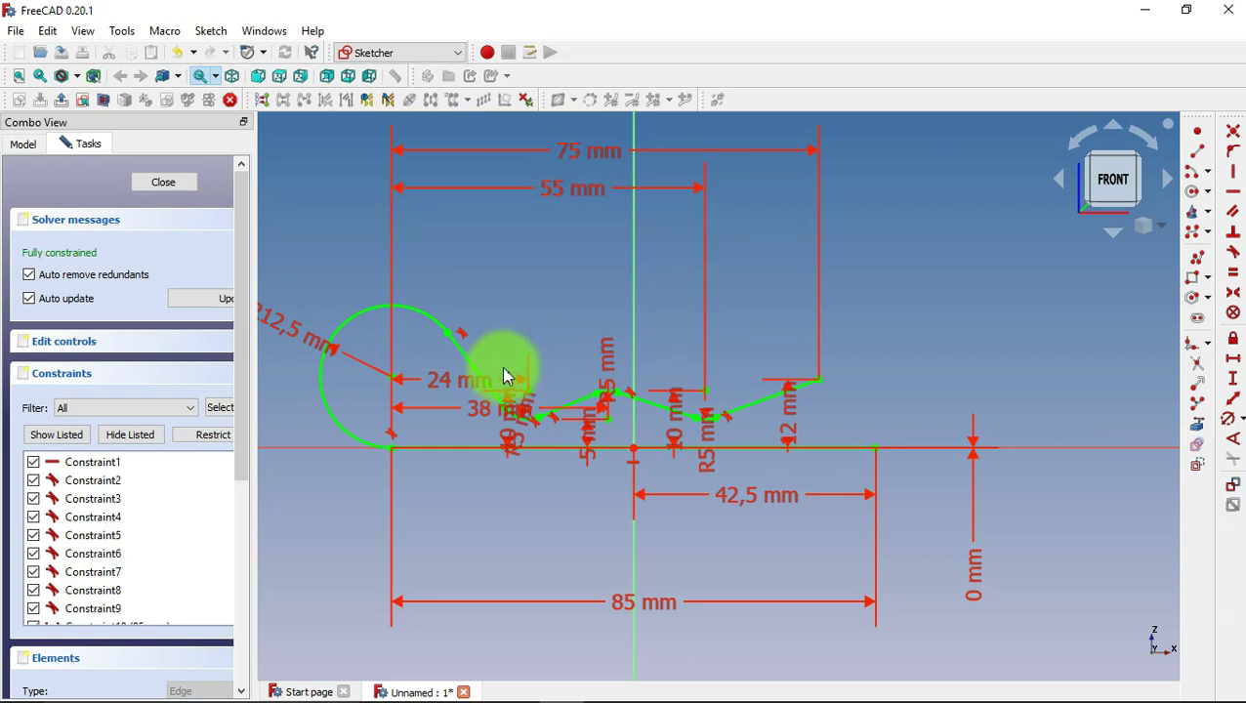
drag(487, 387, 501, 286)
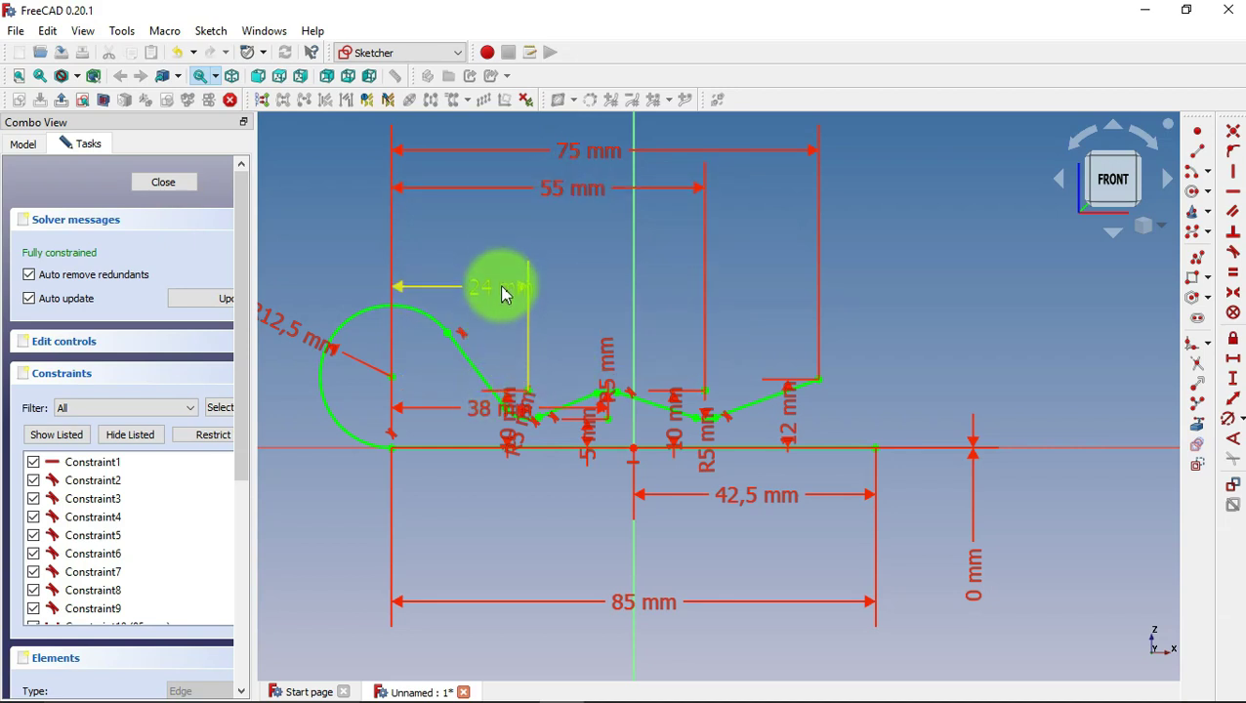
mouse_move(493, 415)
mouse_down()
mouse_move(561, 256)
mouse_move(543, 242)
mouse_up()
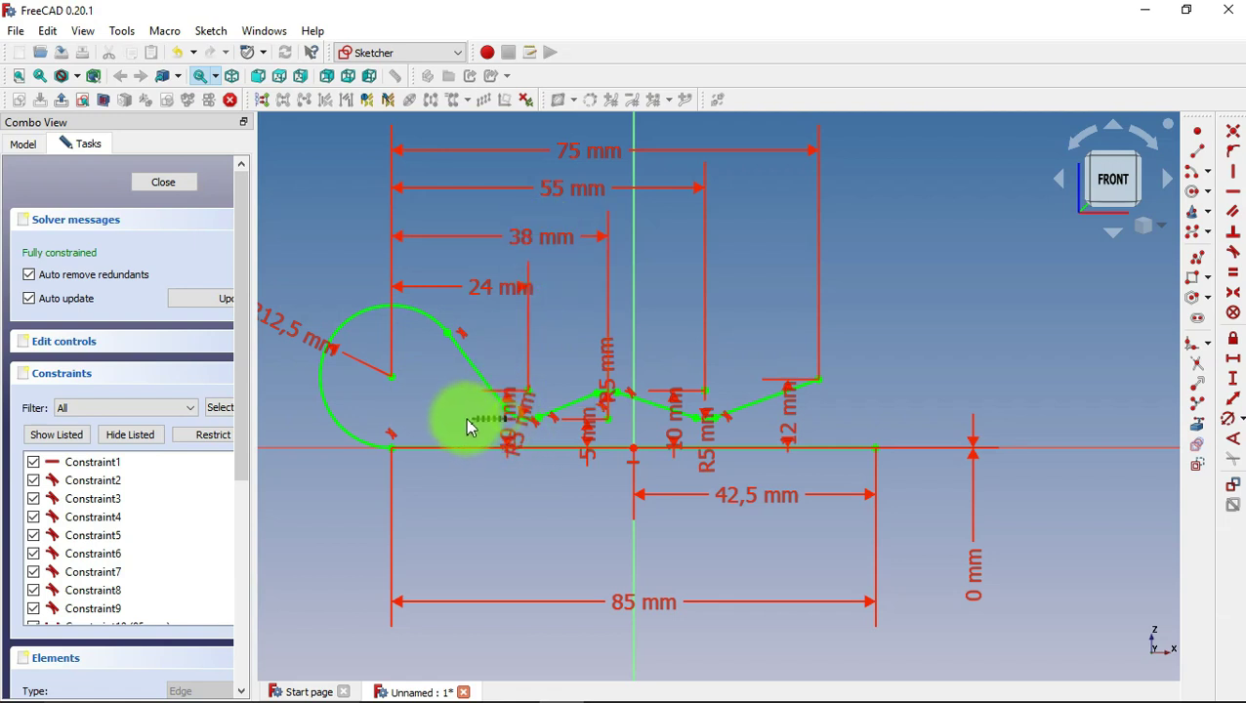
Spread the 10 mm, R5, 12 mm and 5 mm labels away from the curve.
mouse_move(509, 411)
mouse_down()
mouse_move(398, 420)
mouse_move(451, 545)
mouse_move(440, 544)
mouse_up()
drag(518, 431, 498, 554)
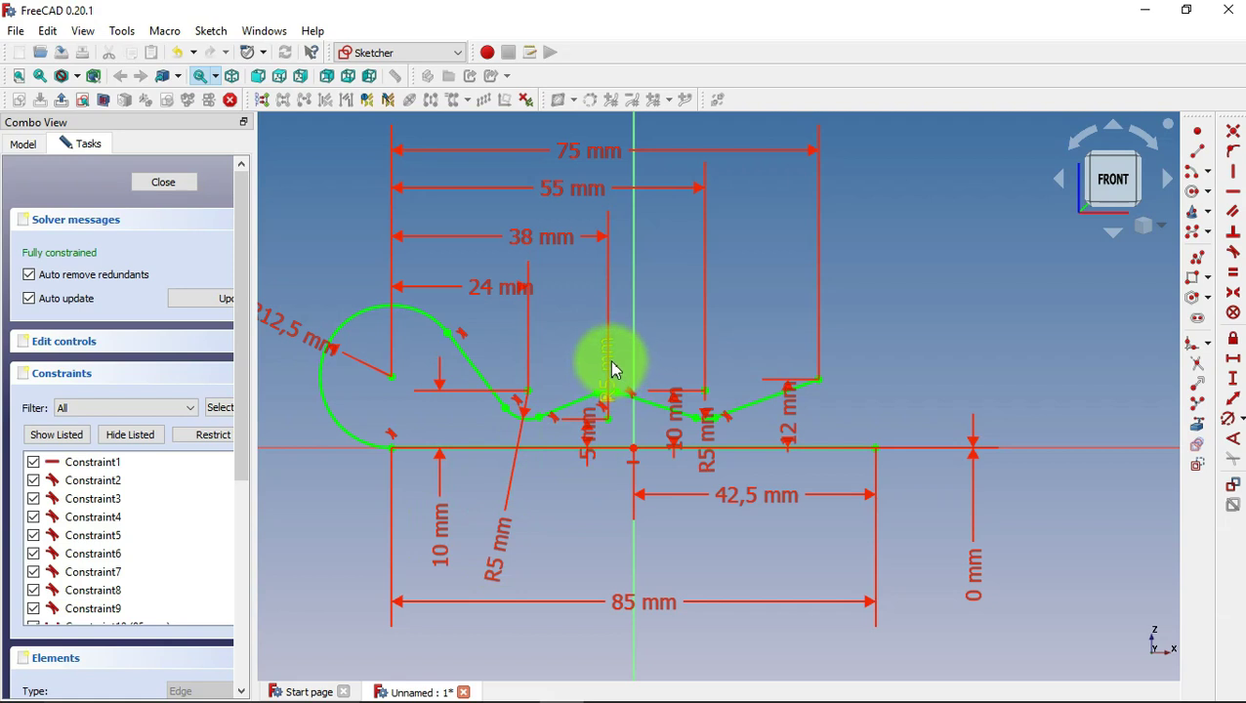
drag(613, 369, 678, 320)
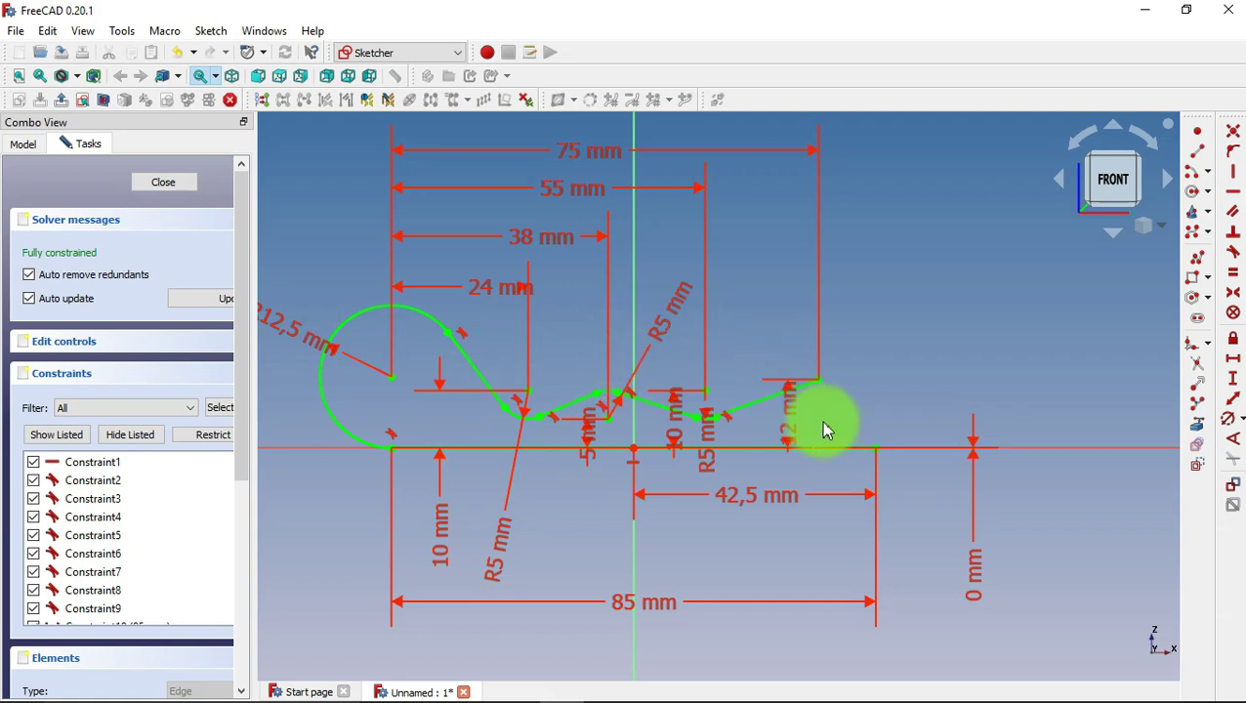
drag(823, 431, 1037, 400)
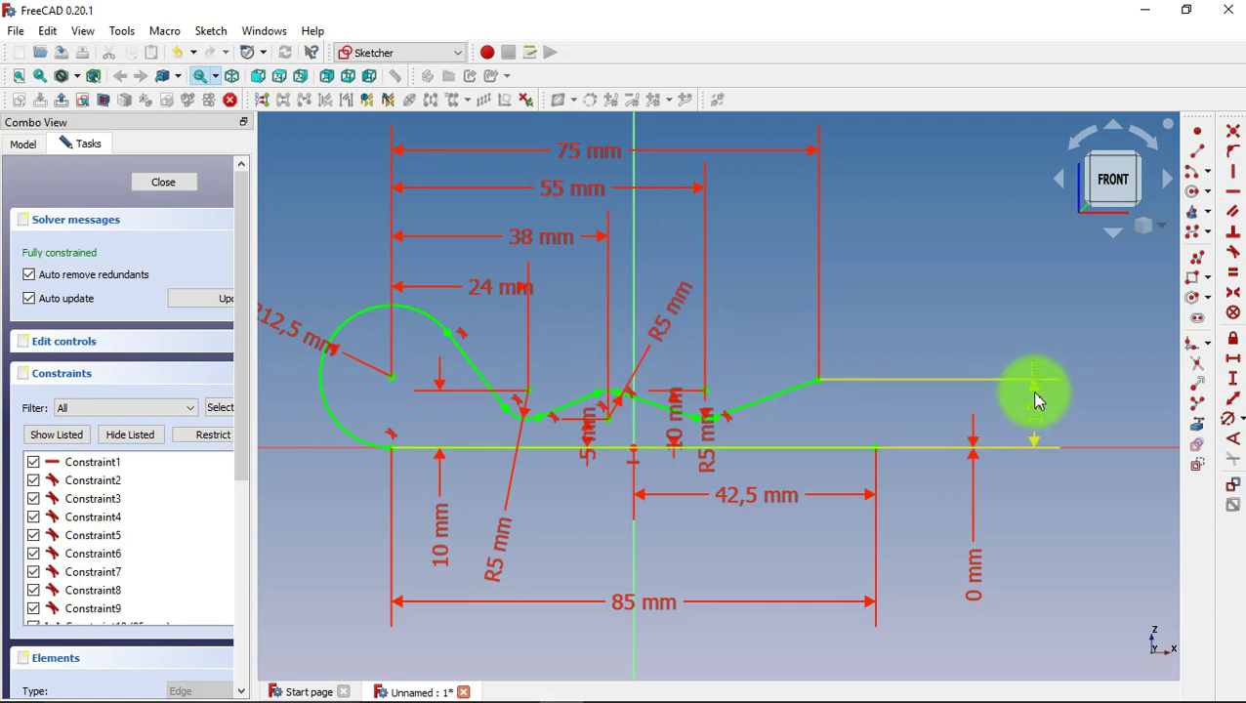
drag(1037, 401, 1007, 298)
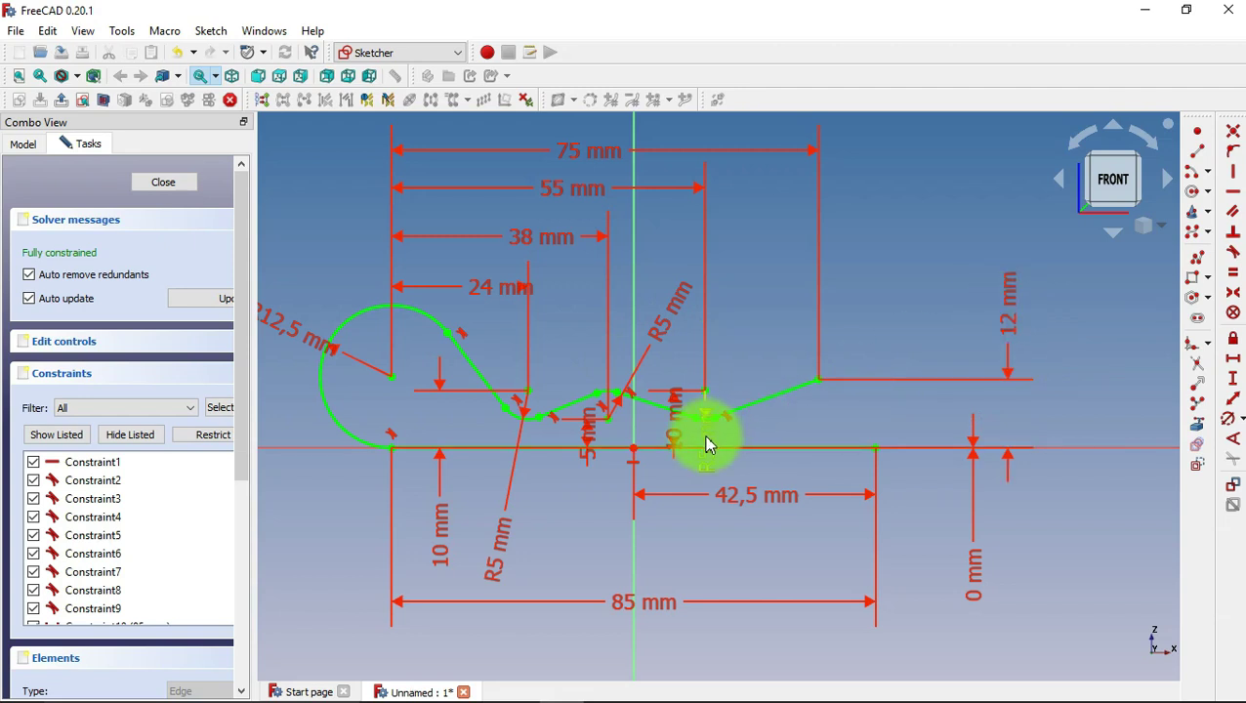
drag(709, 446, 774, 286)
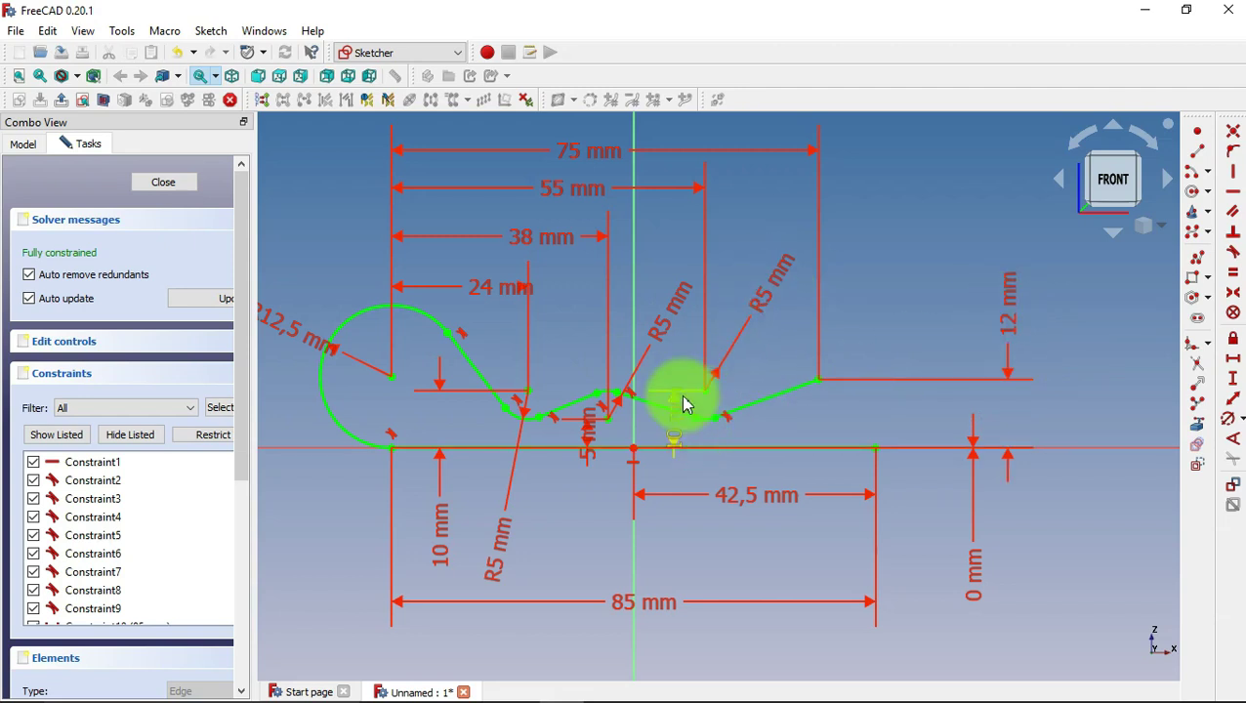
mouse_move(686, 404)
mouse_down()
mouse_move(916, 295)
mouse_move(911, 284)
mouse_up()
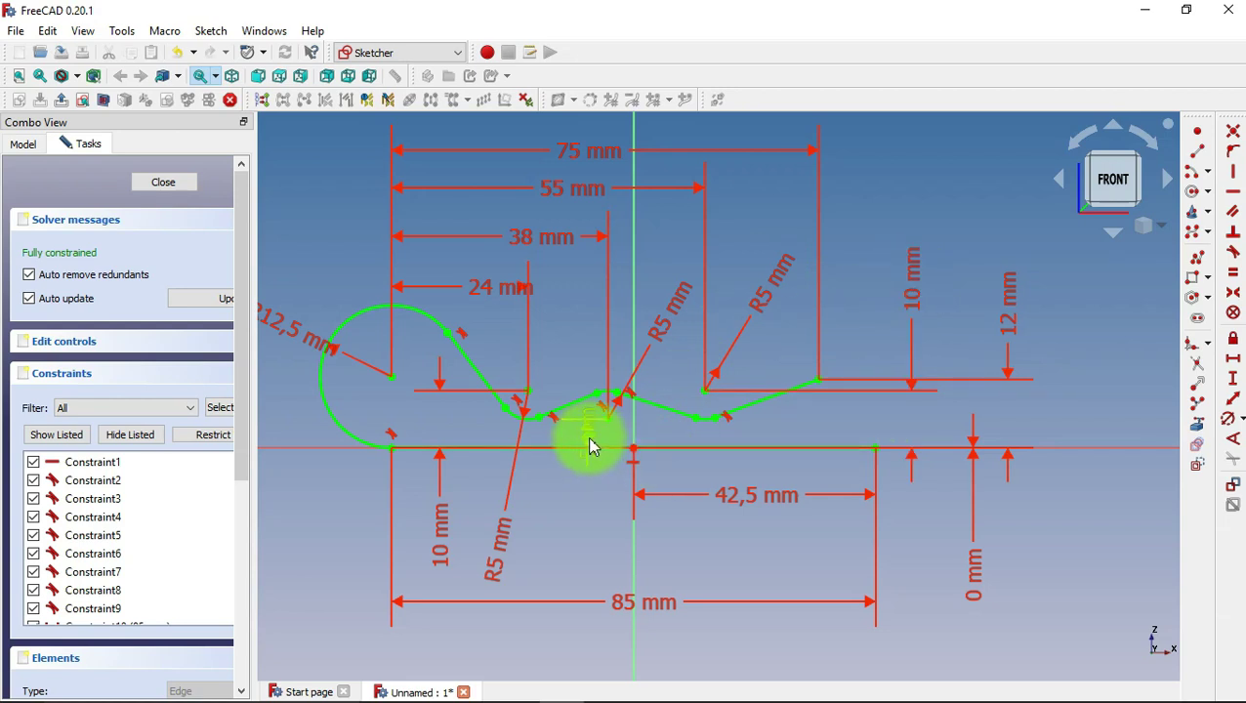
drag(590, 448, 584, 571)
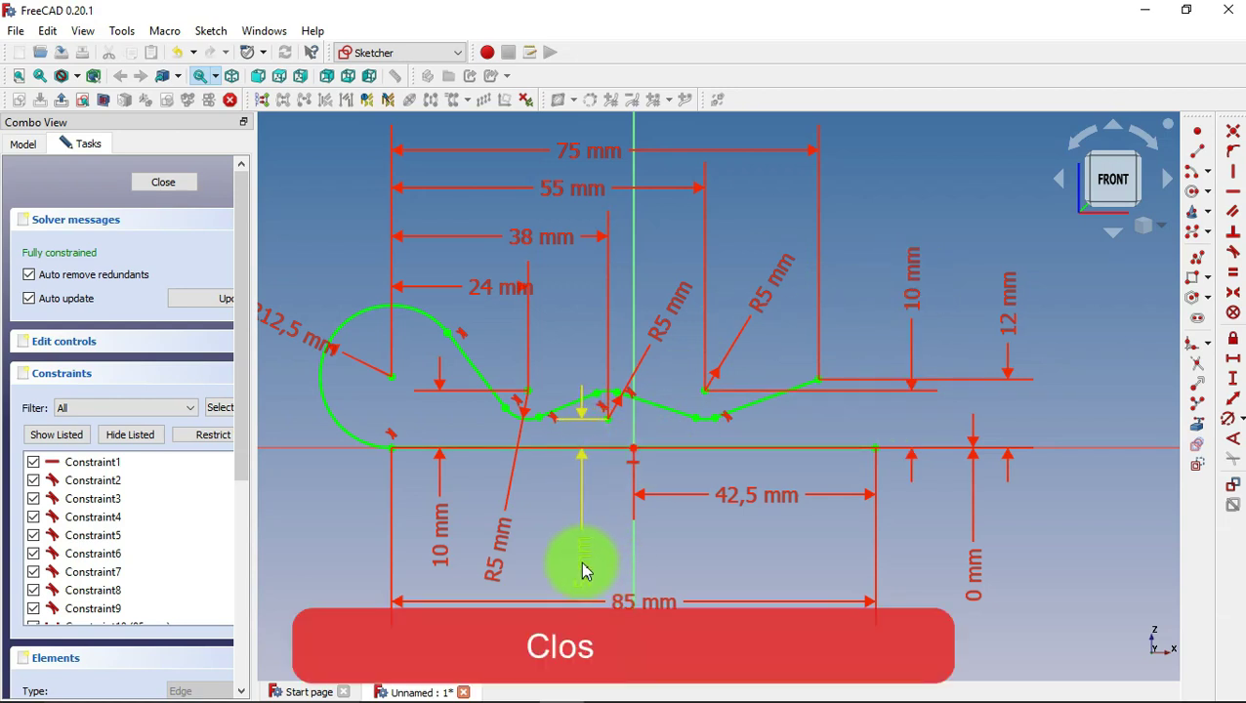
drag(583, 571, 583, 571)
Close the path sketch and start a new sketch on the YZ plane.
click(165, 186)
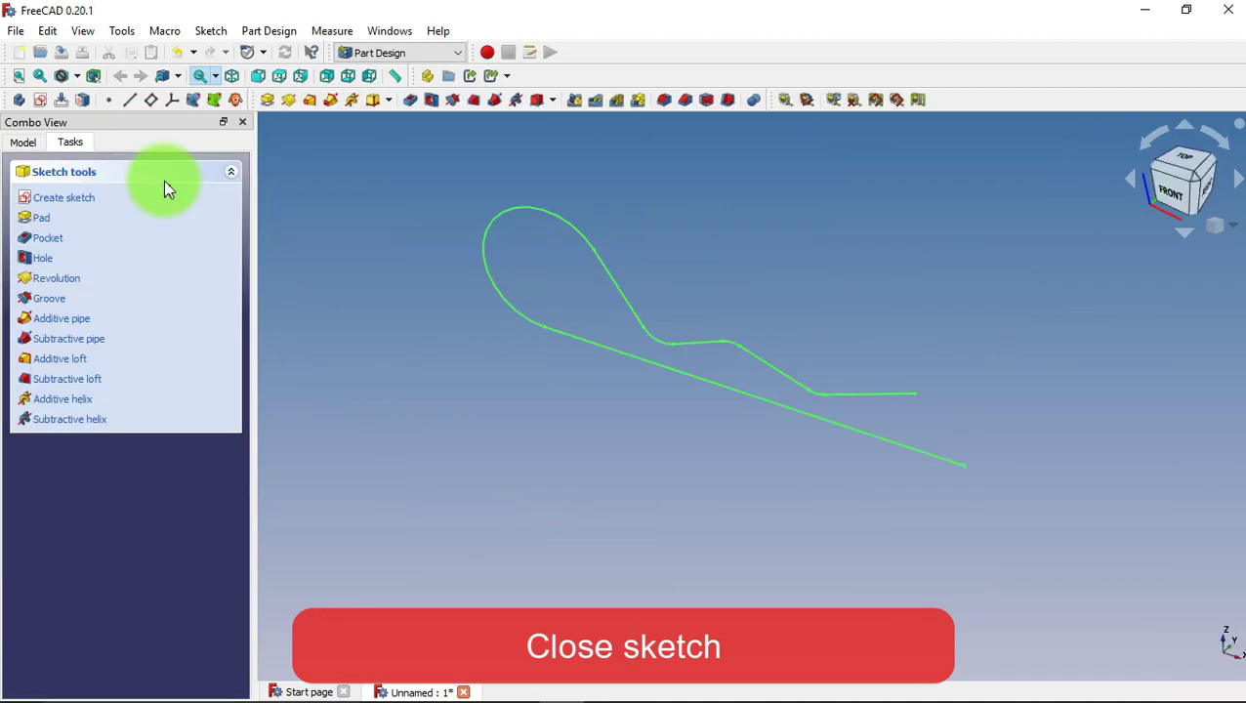
click(90, 205)
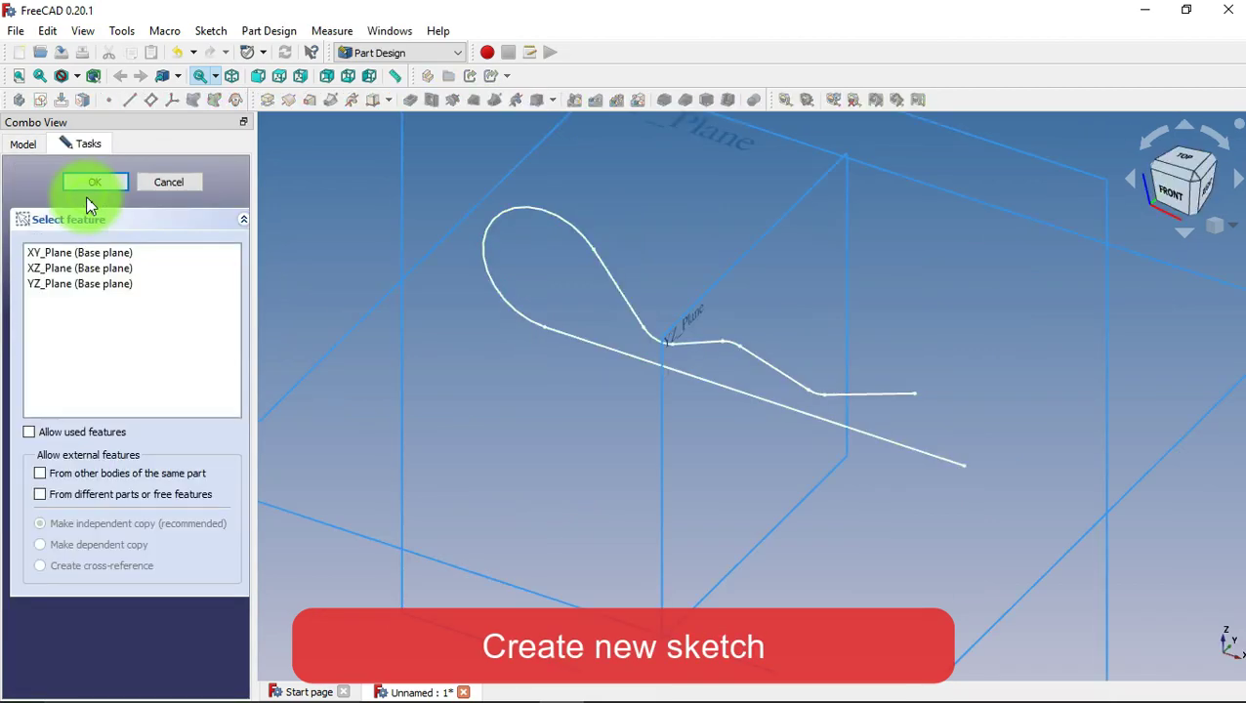
middle_drag(723, 231, 747, 216)
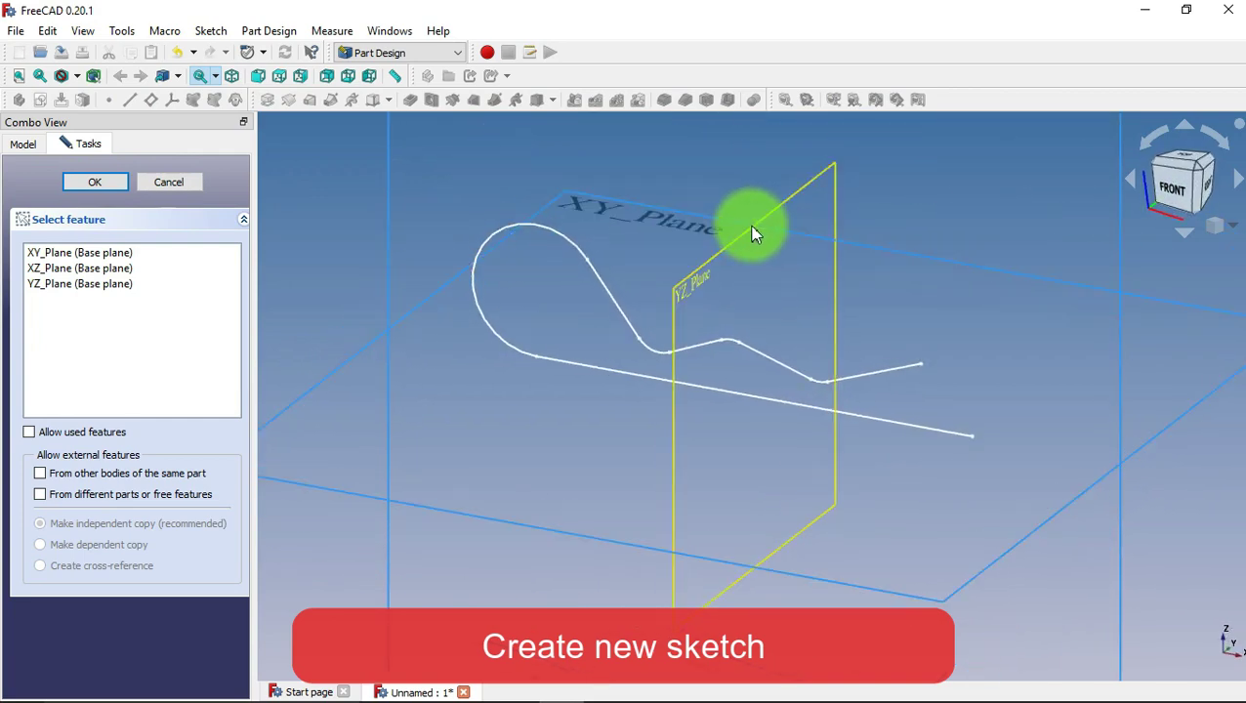
click(748, 219)
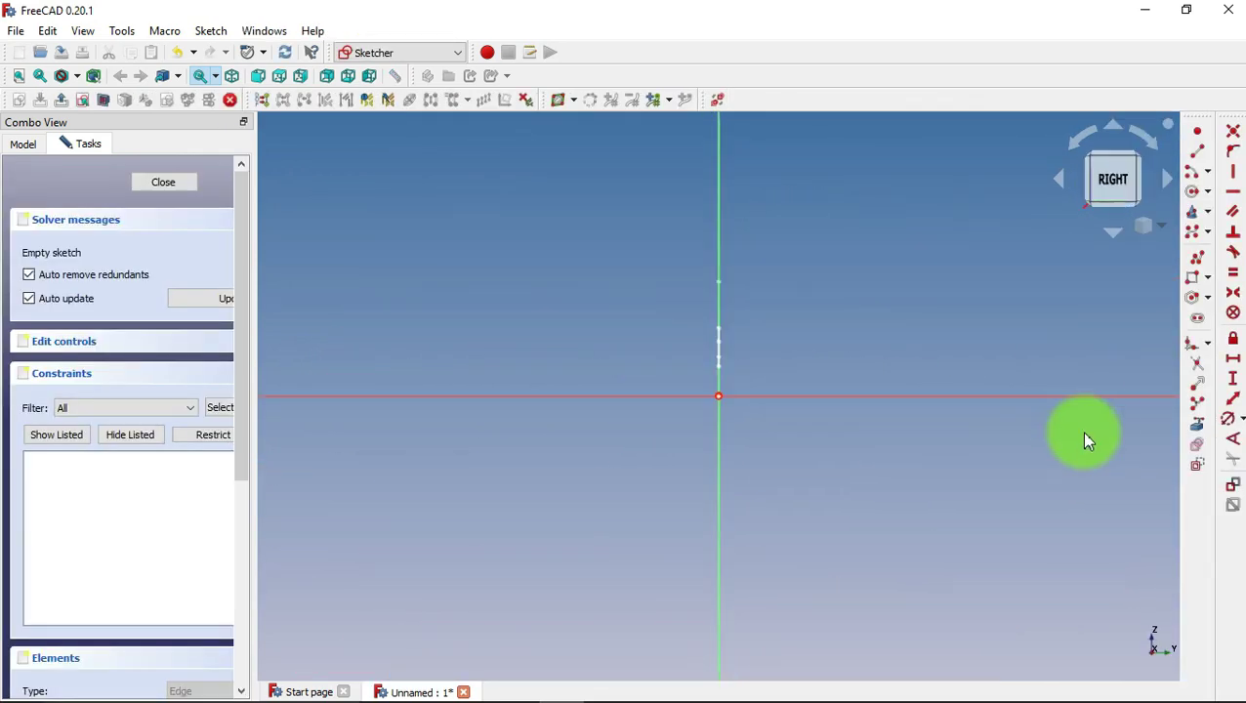
Draw a 4 mm diameter circle centred on the origin and close the sketch.
click(1194, 195)
scroll(728, 400, up, 2)
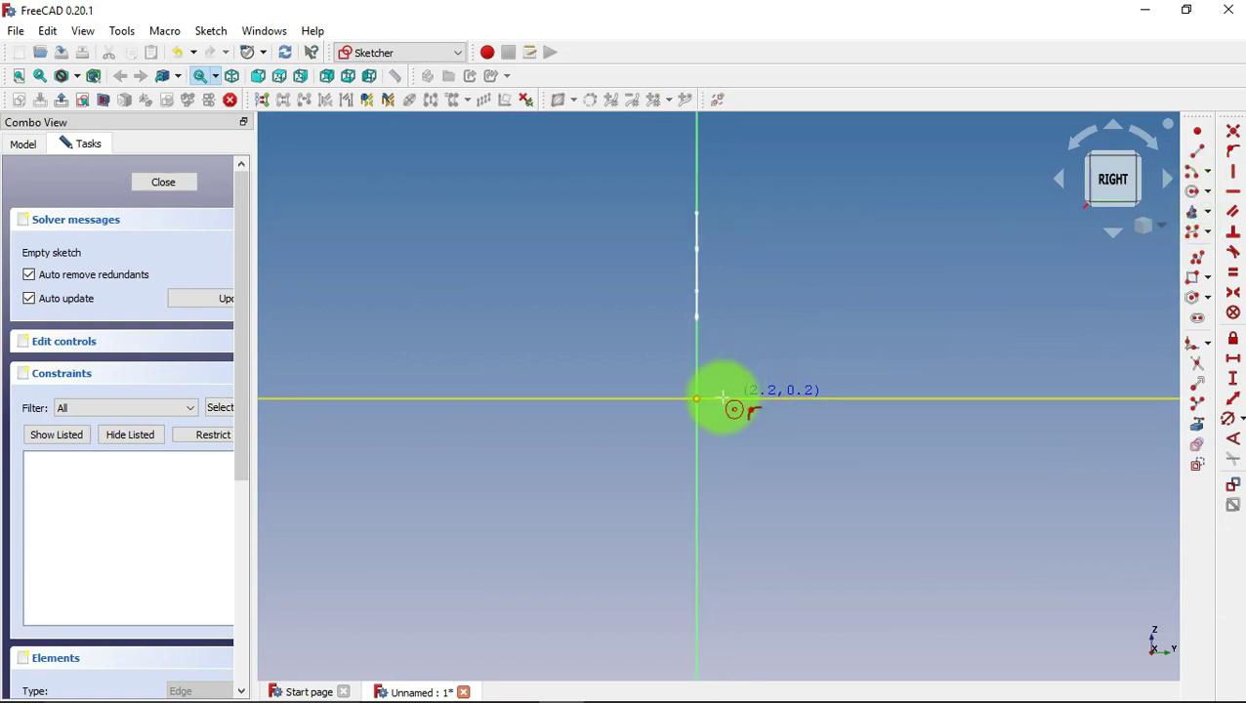
click(696, 399)
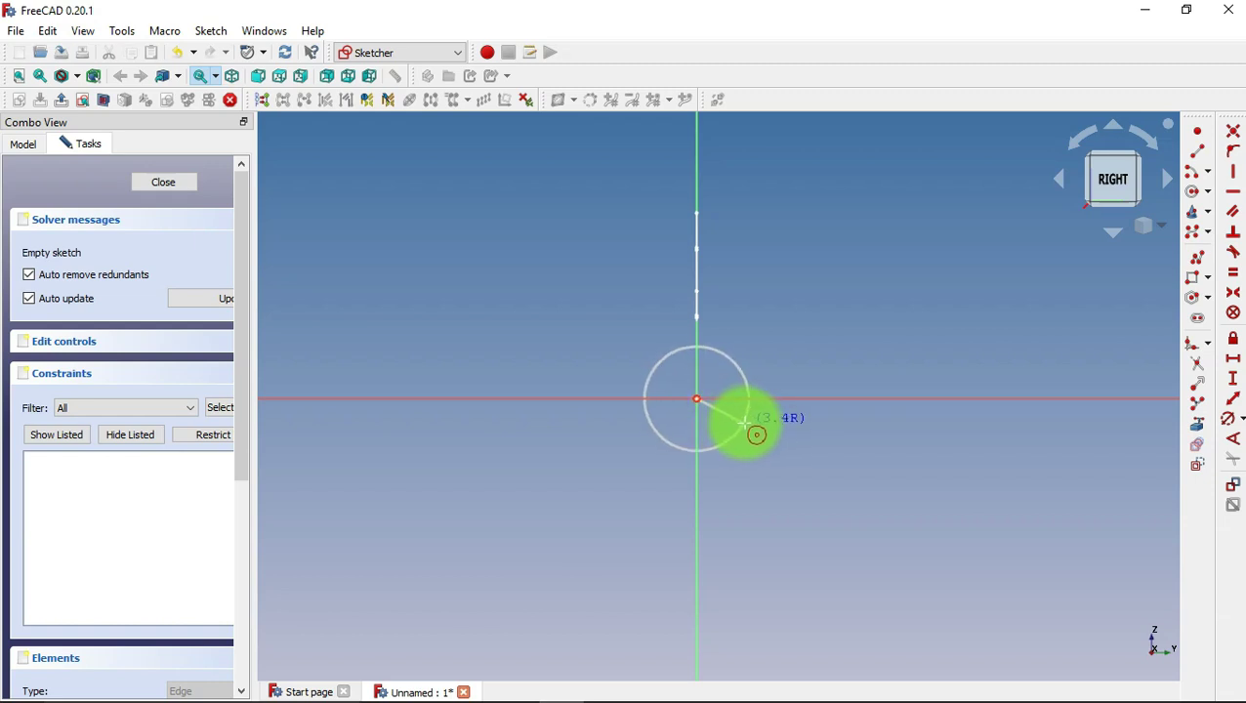
click(751, 431)
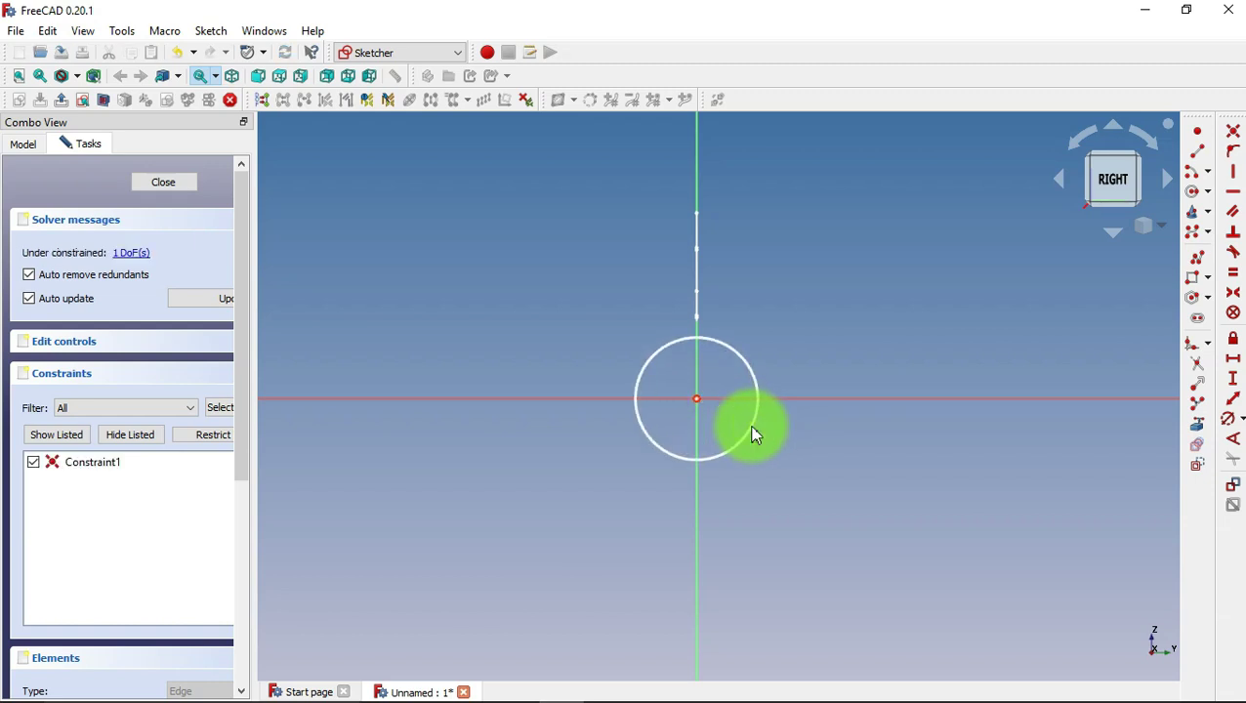
click(1228, 422)
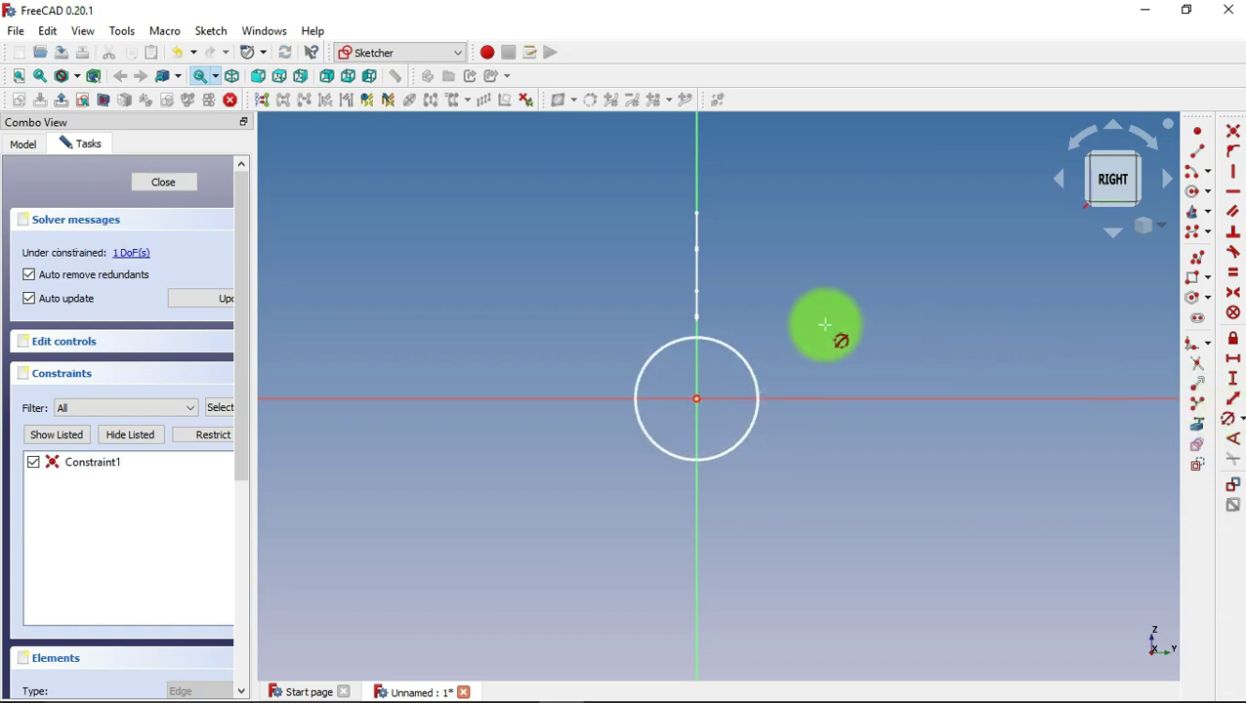
click(750, 362)
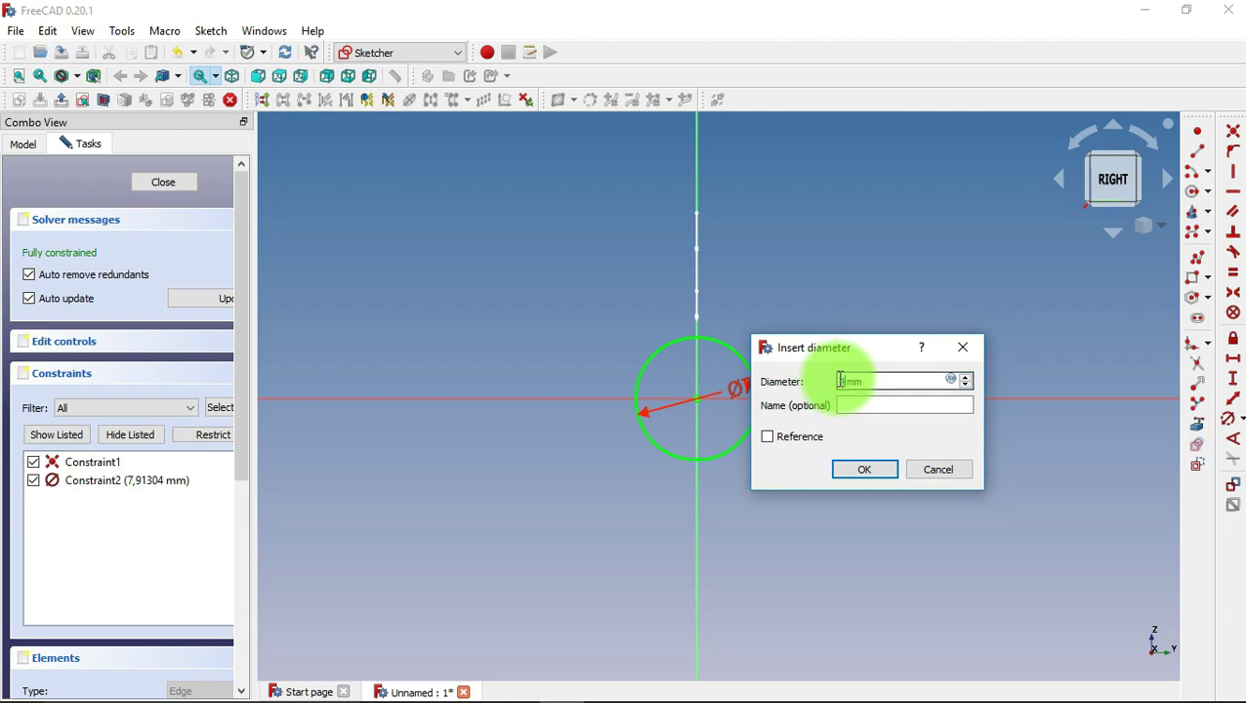
text(4)
click(863, 470)
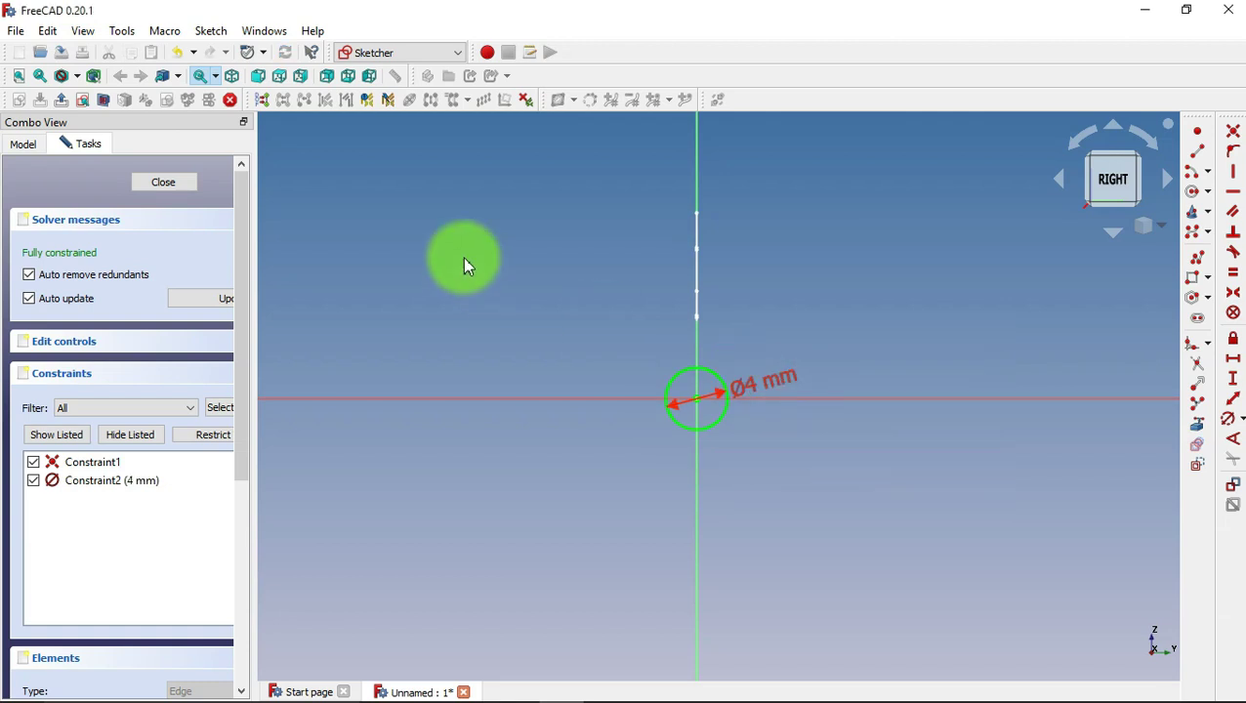
click(163, 183)
click(347, 264)
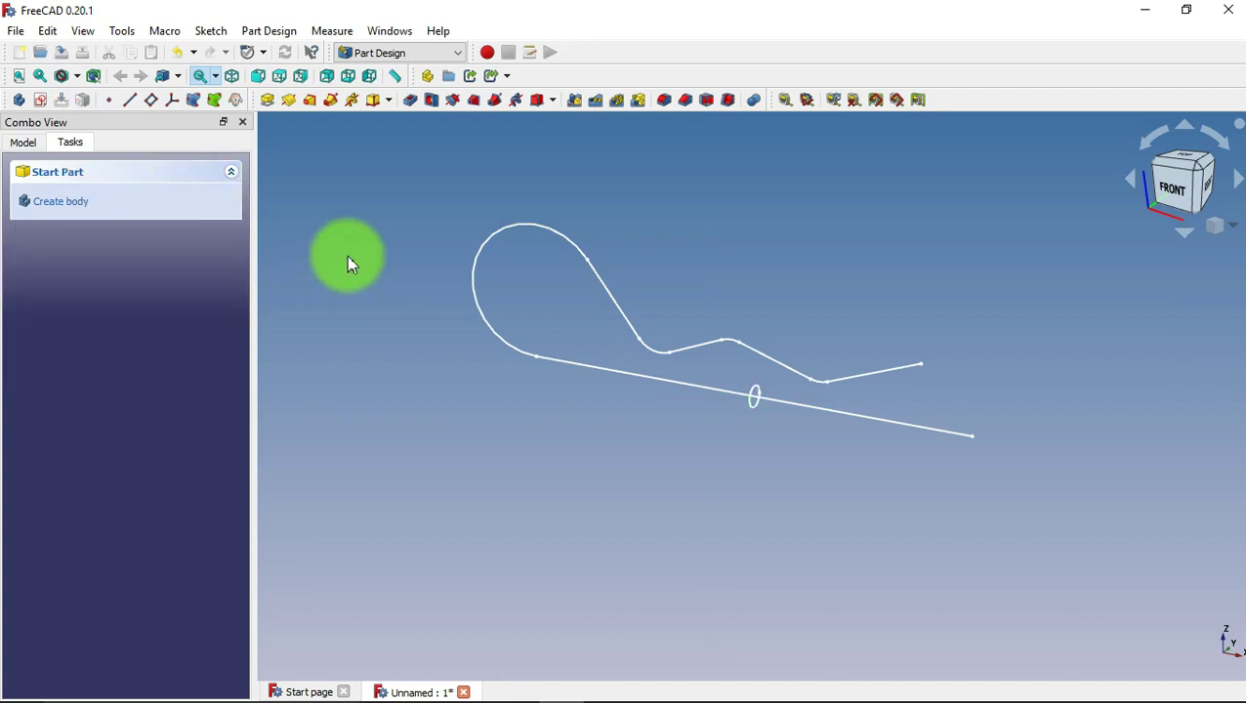
Start an Additive Pipe using Sketch001 as the profile, adding the long straight line as the first path edge.
click(330, 102)
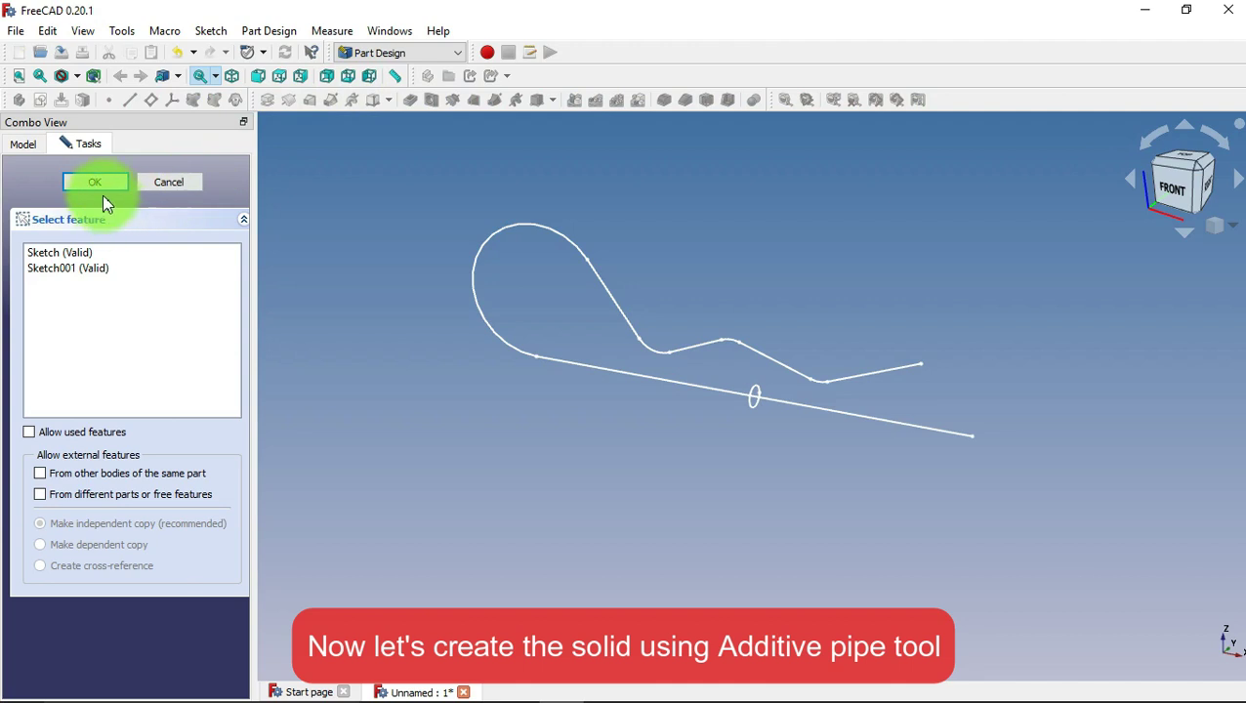
click(89, 273)
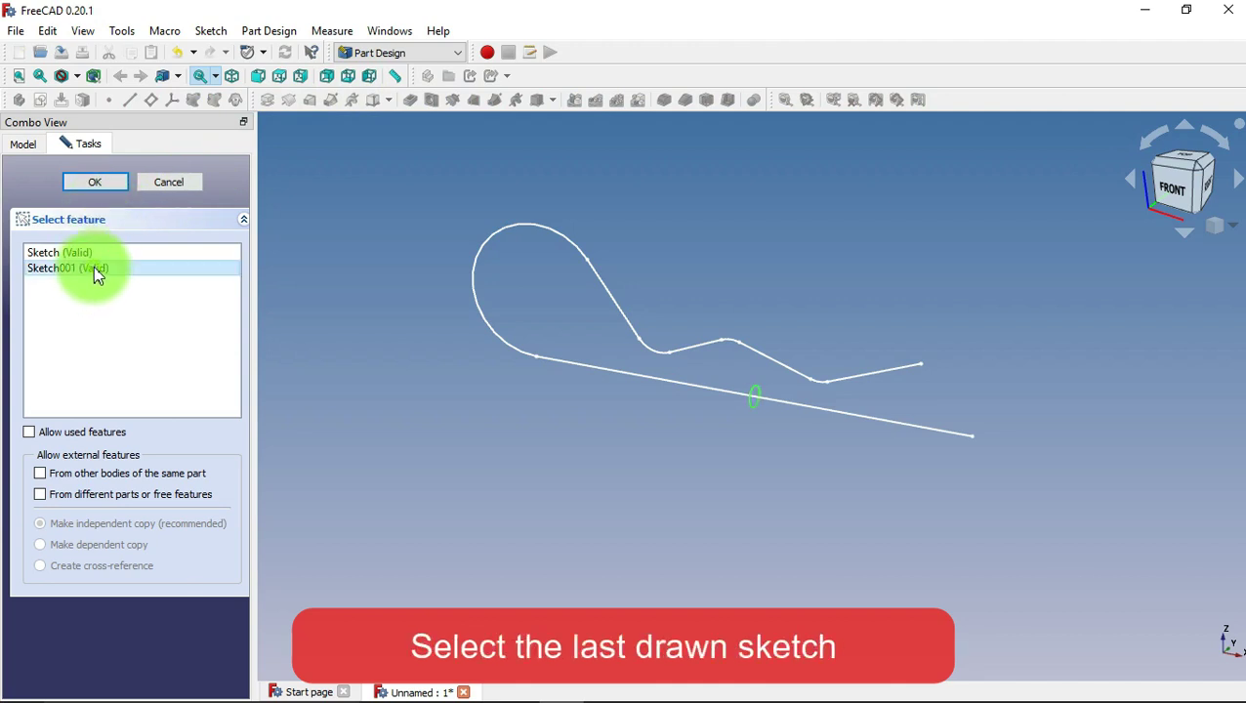
click(113, 186)
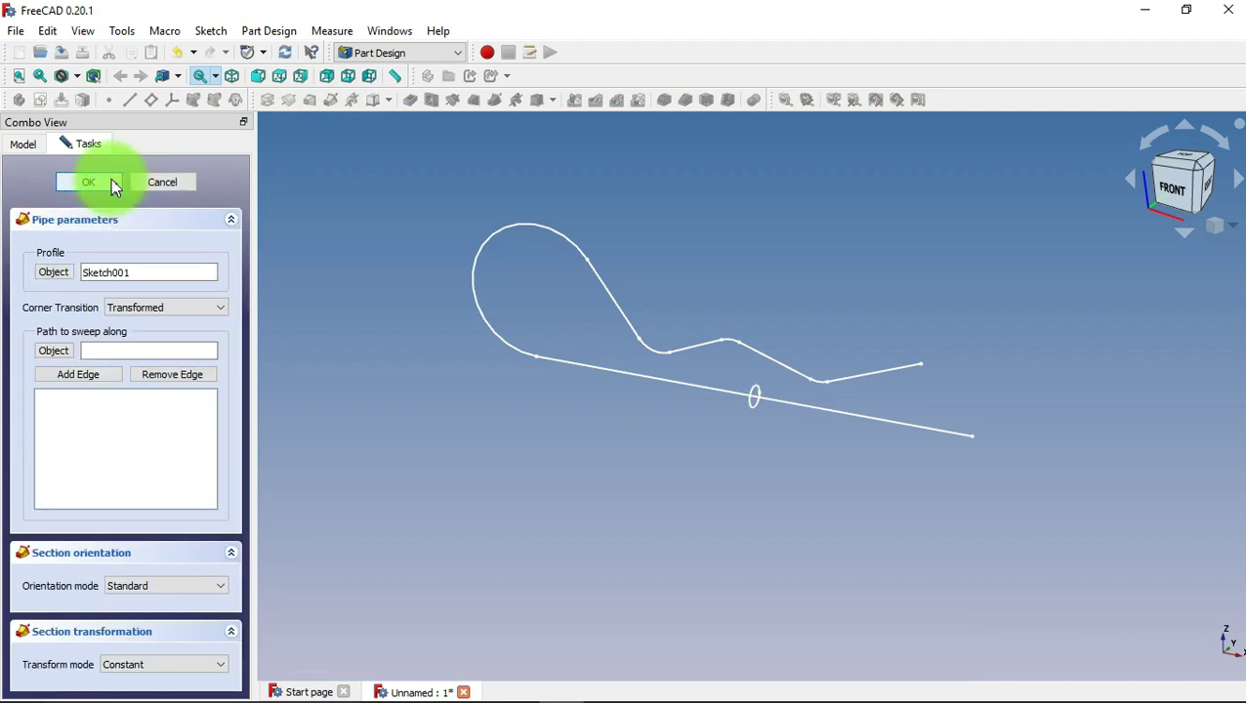
click(103, 379)
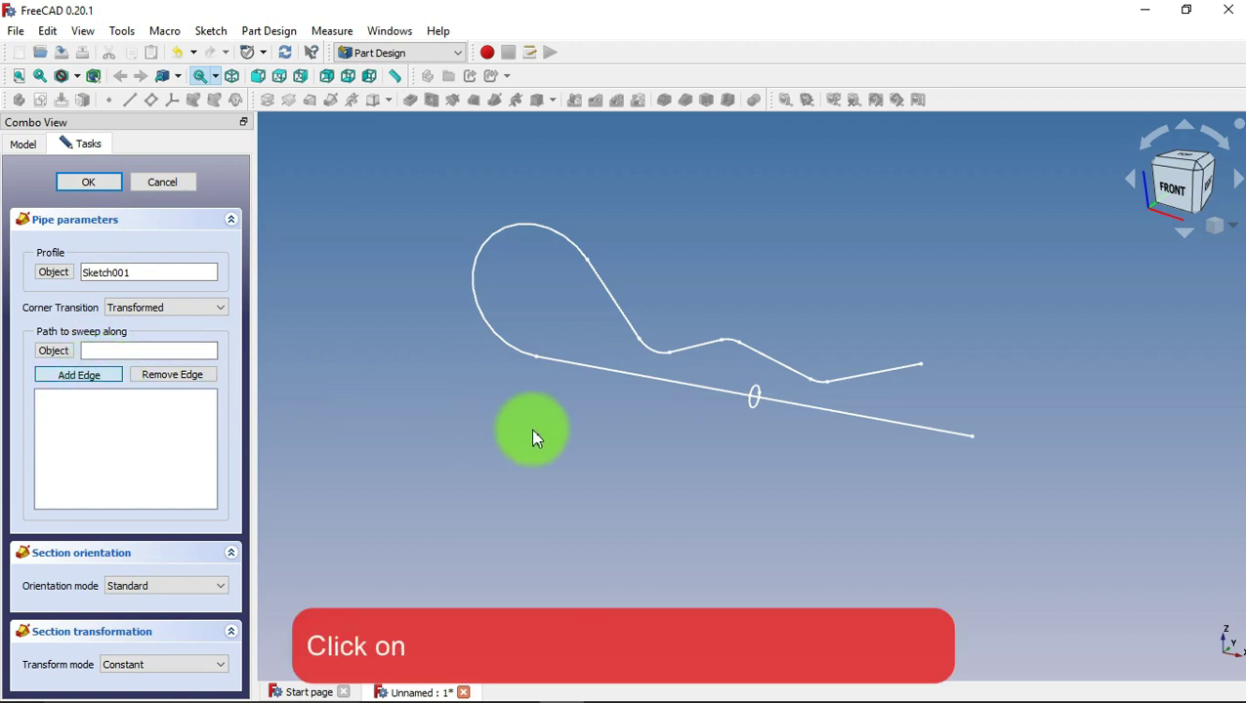
click(728, 397)
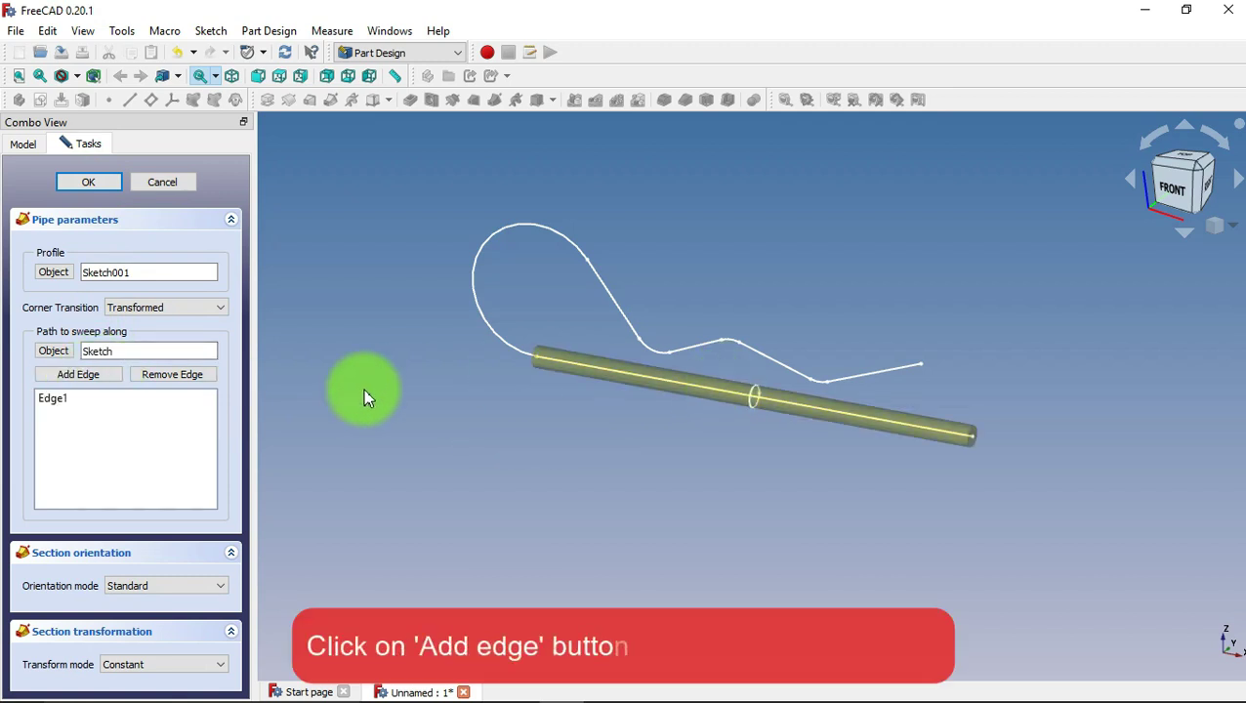
Add the loop arc, upper straight edge, small bend and following short segment to the pipe path.
click(93, 381)
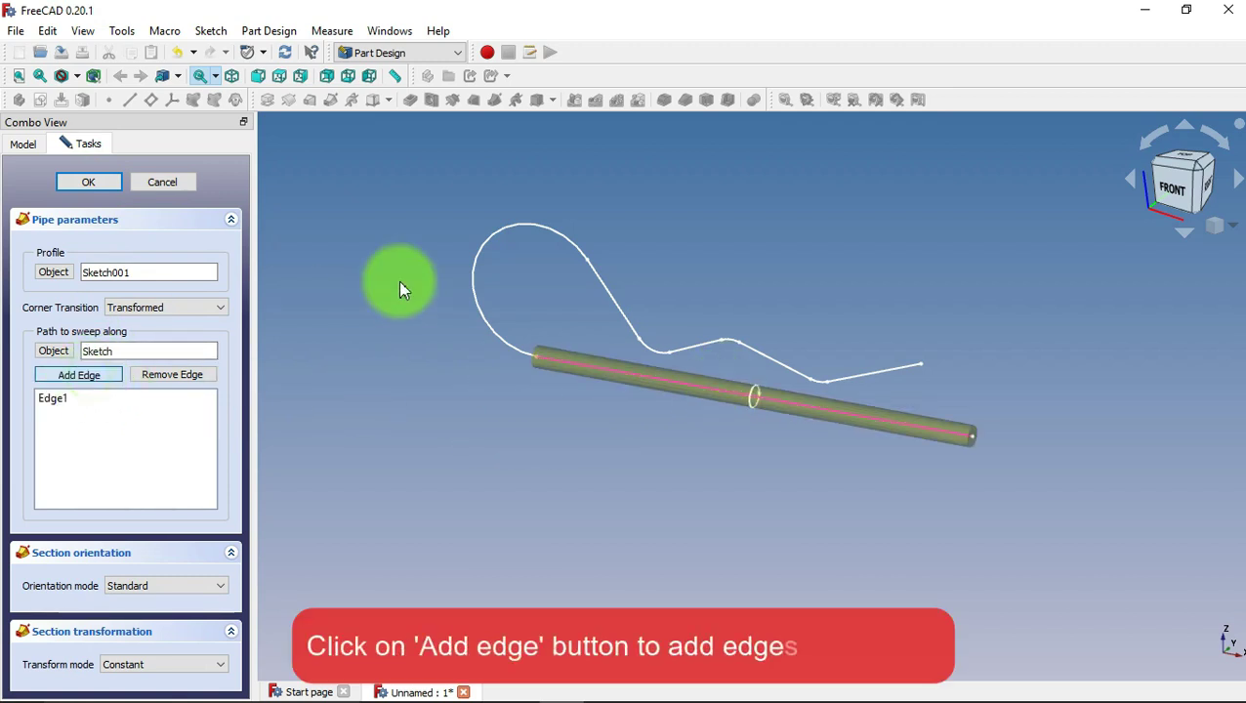
click(476, 307)
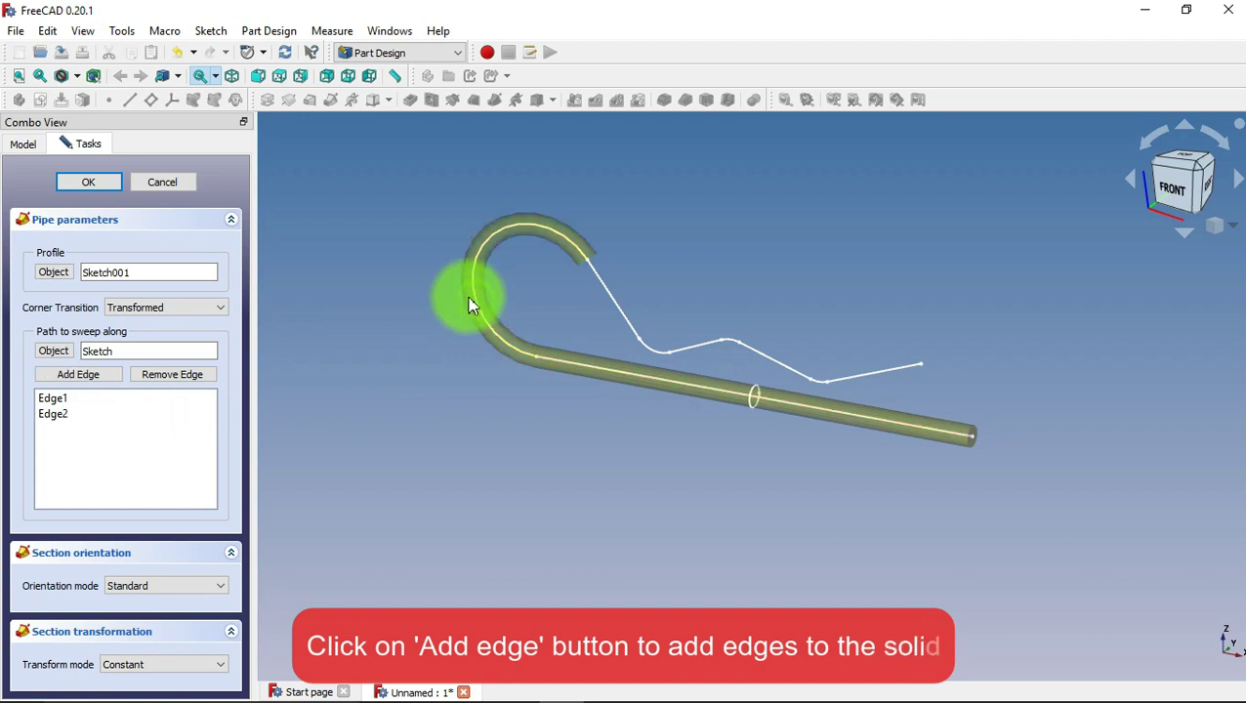
click(97, 374)
click(594, 283)
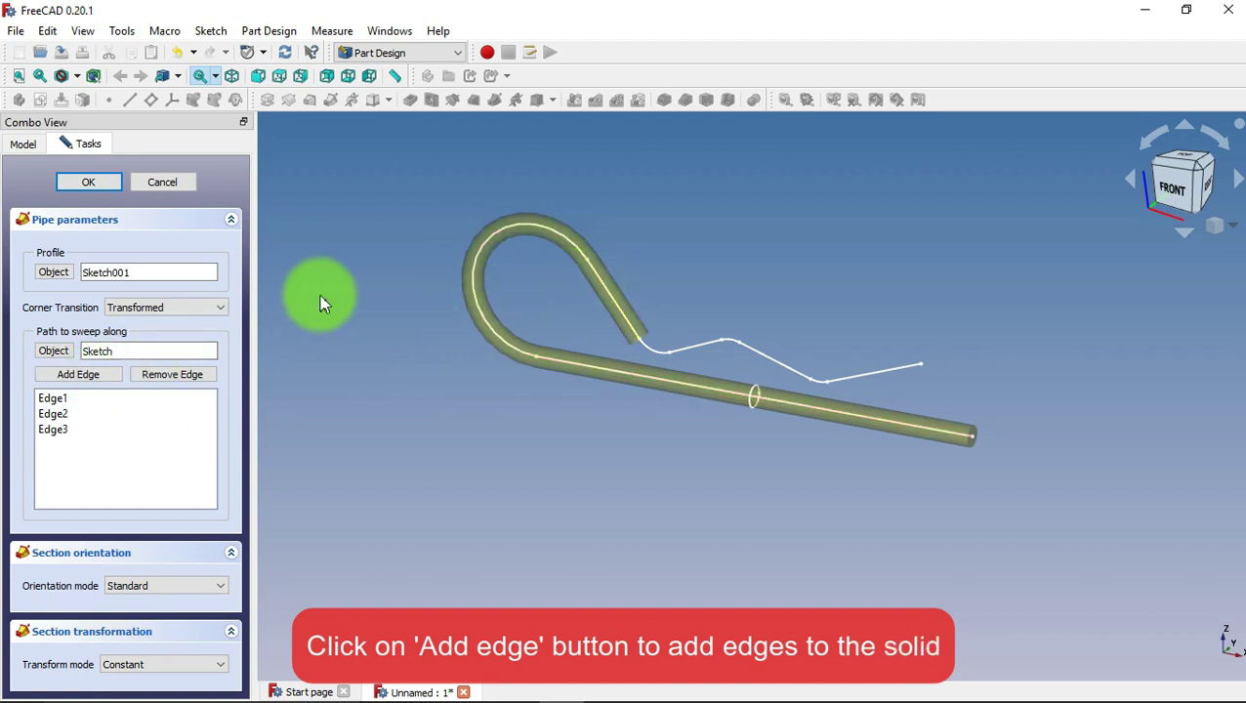
click(98, 374)
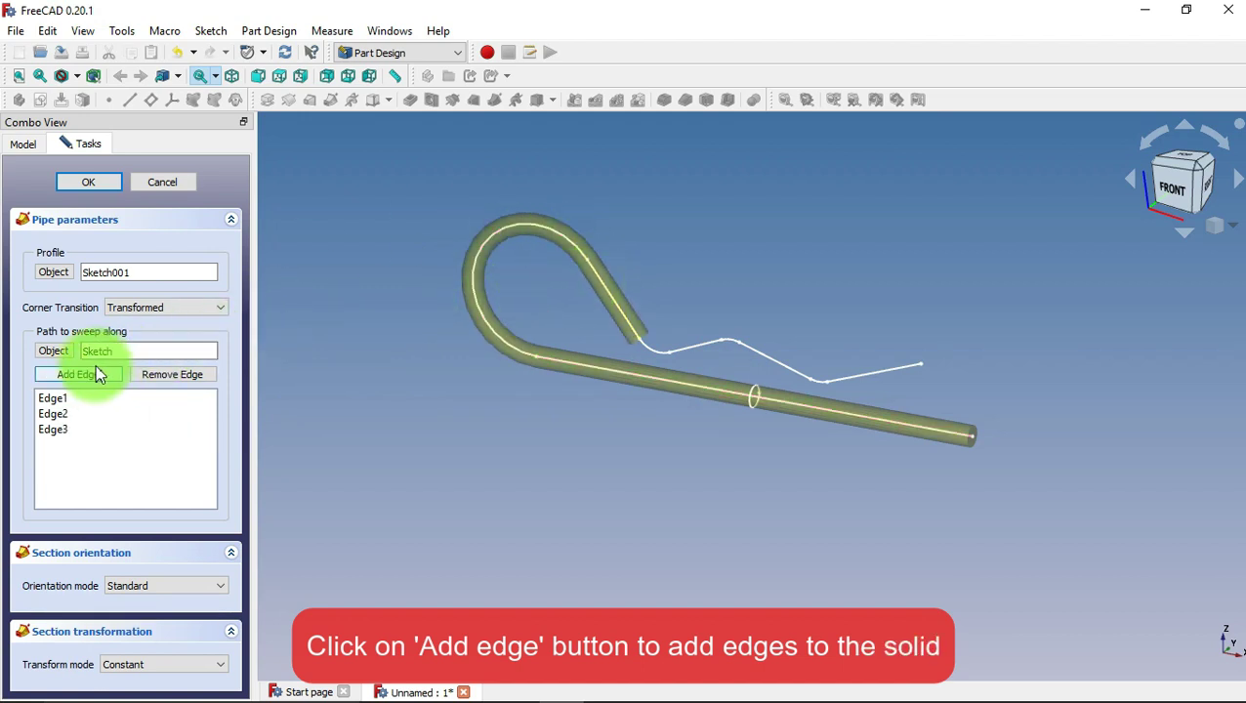
click(653, 351)
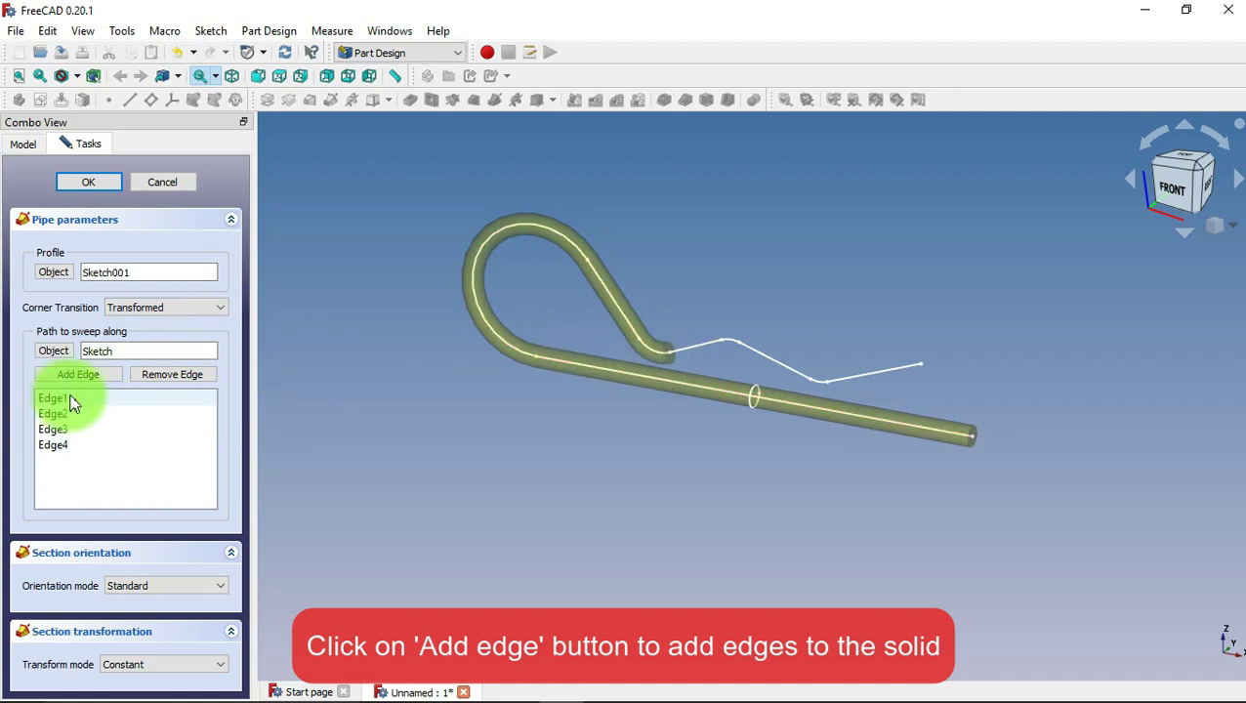
click(94, 374)
click(694, 341)
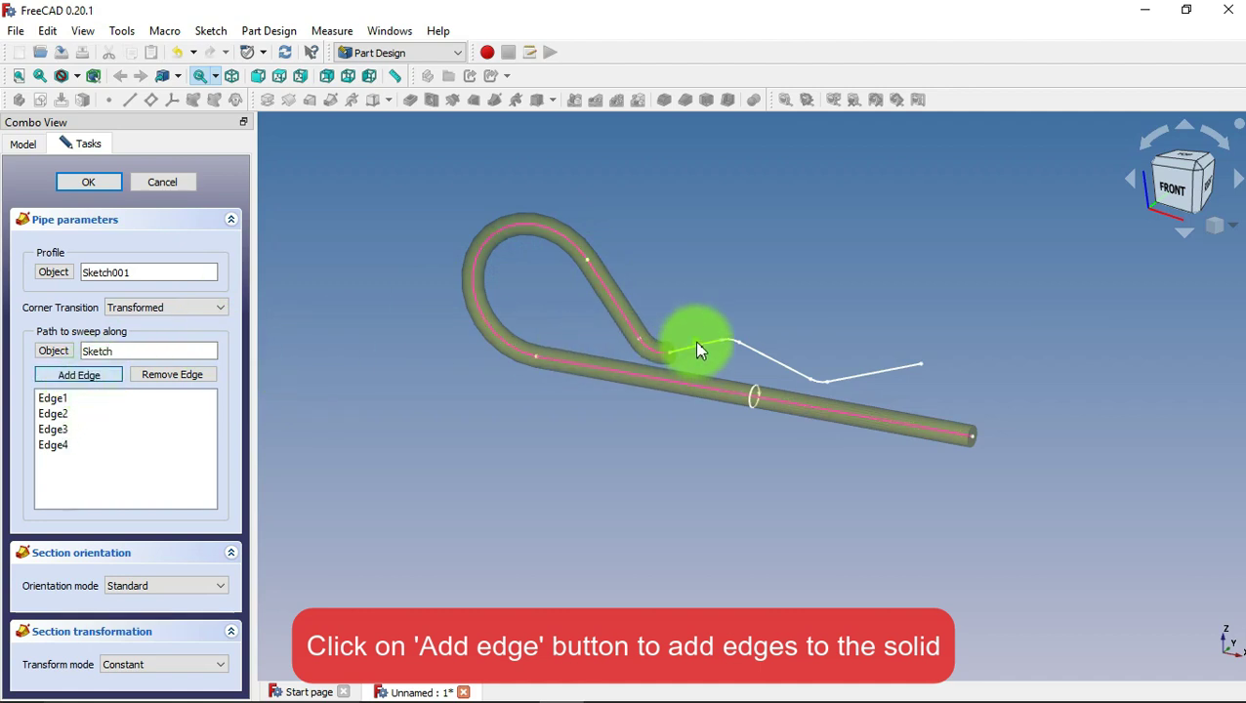
Add the remaining zigzag segments through the free end to the path and confirm the pipe.
click(98, 375)
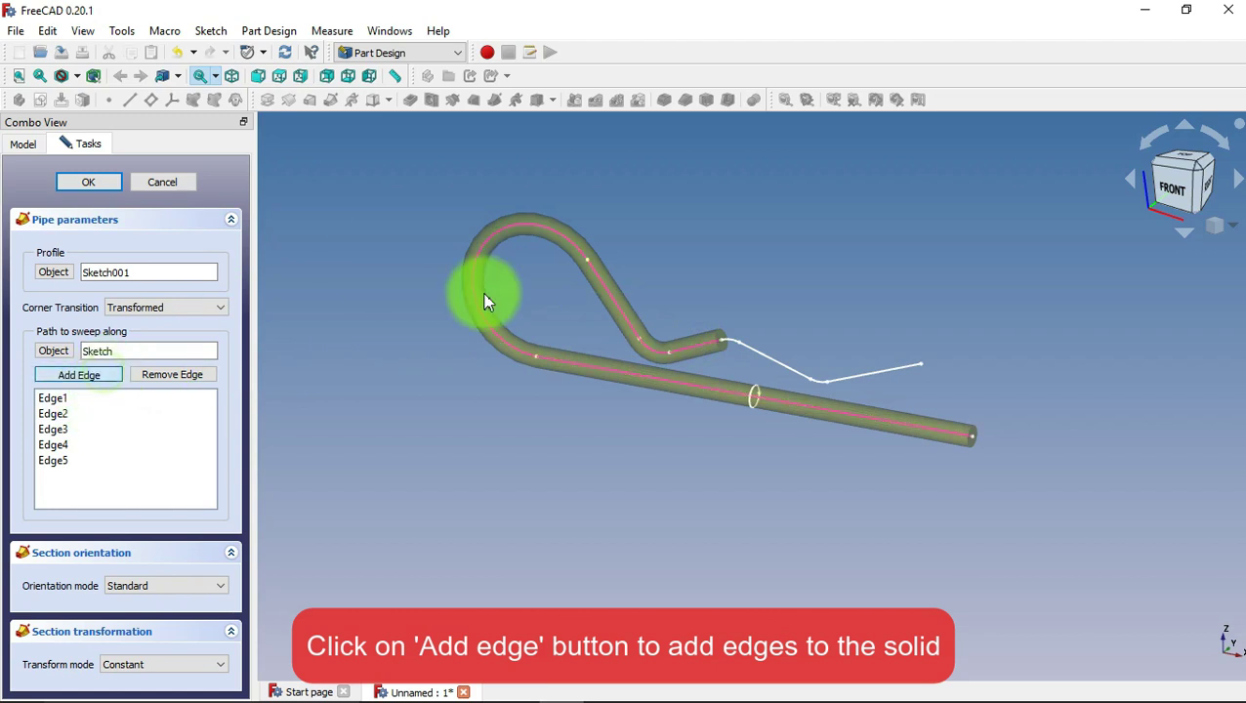
click(734, 342)
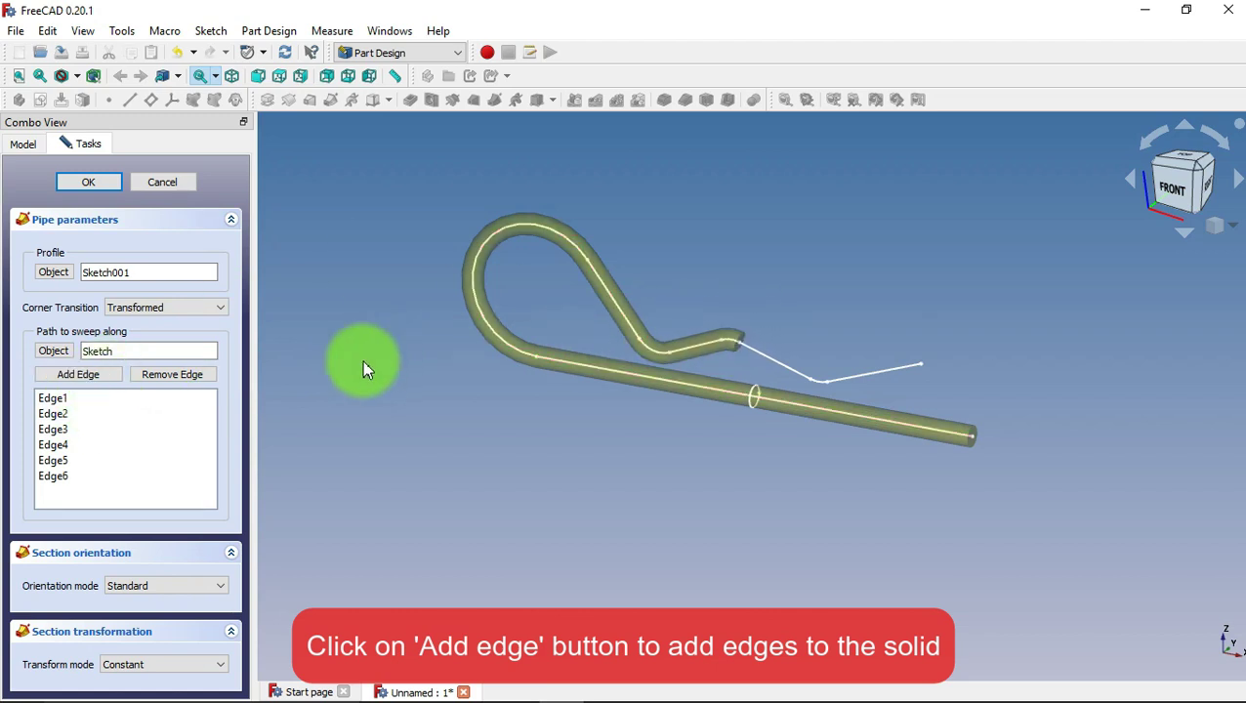
click(95, 375)
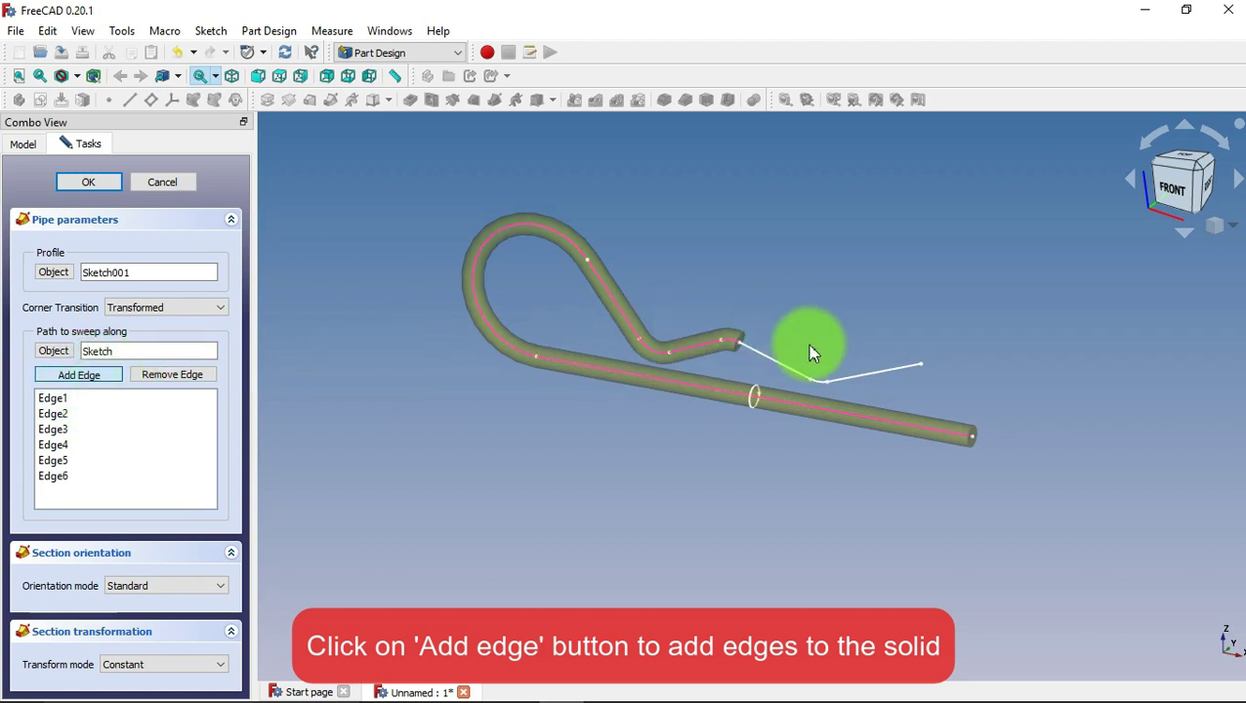
click(786, 372)
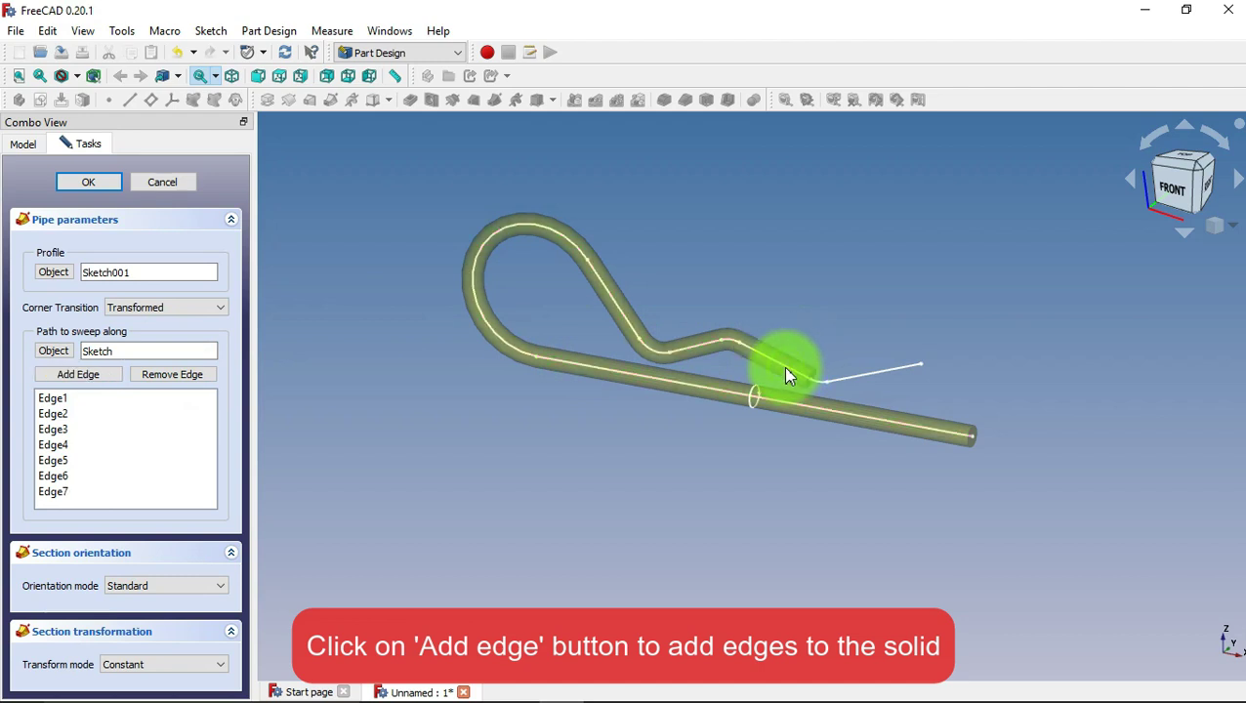
click(103, 386)
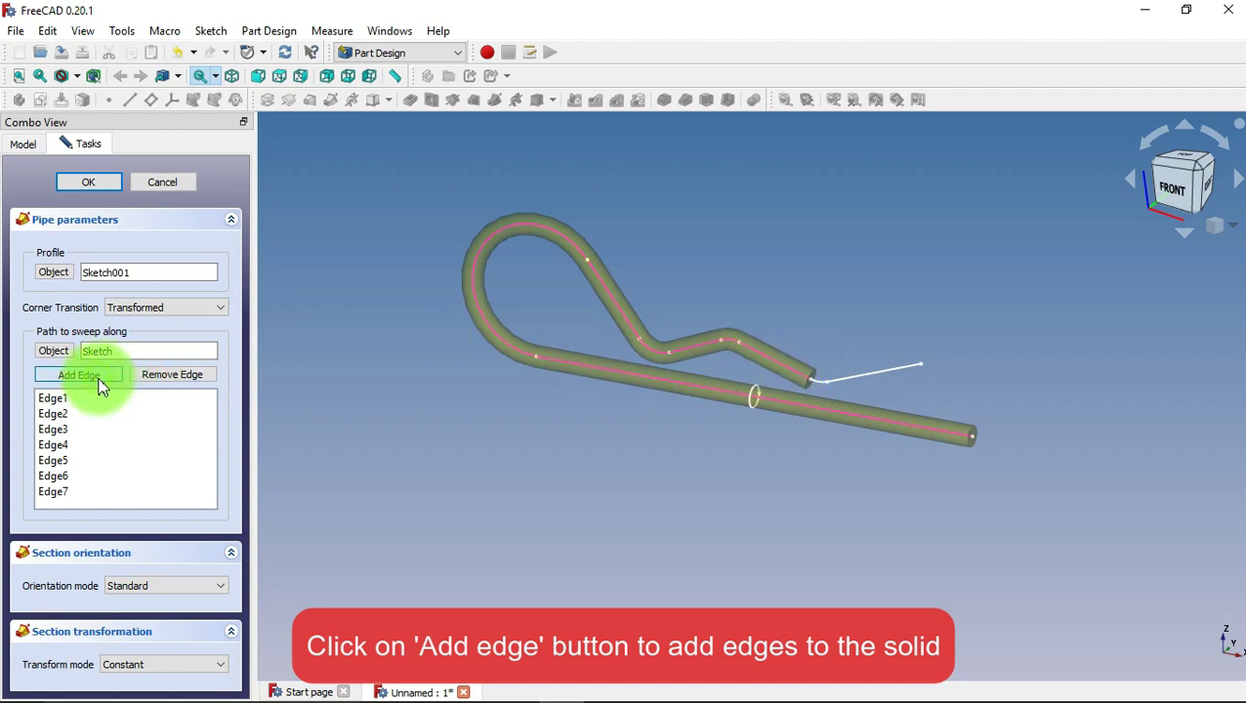
click(818, 385)
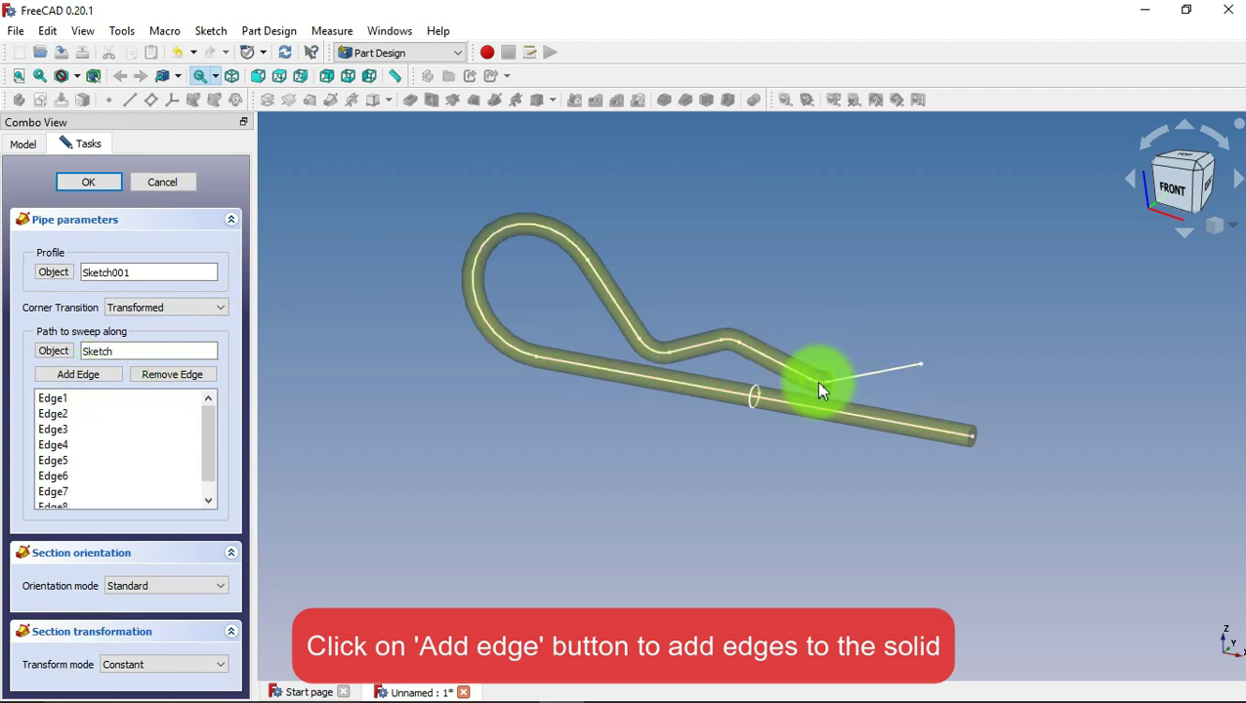
click(111, 375)
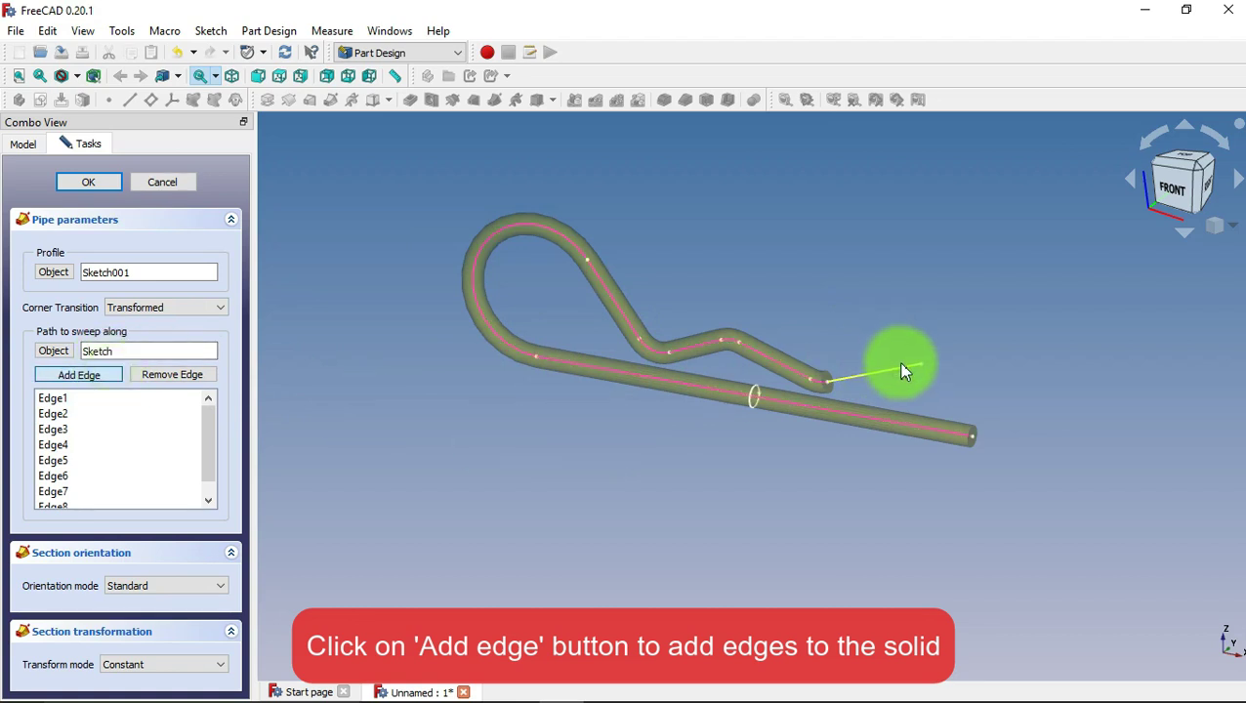
click(903, 371)
click(86, 184)
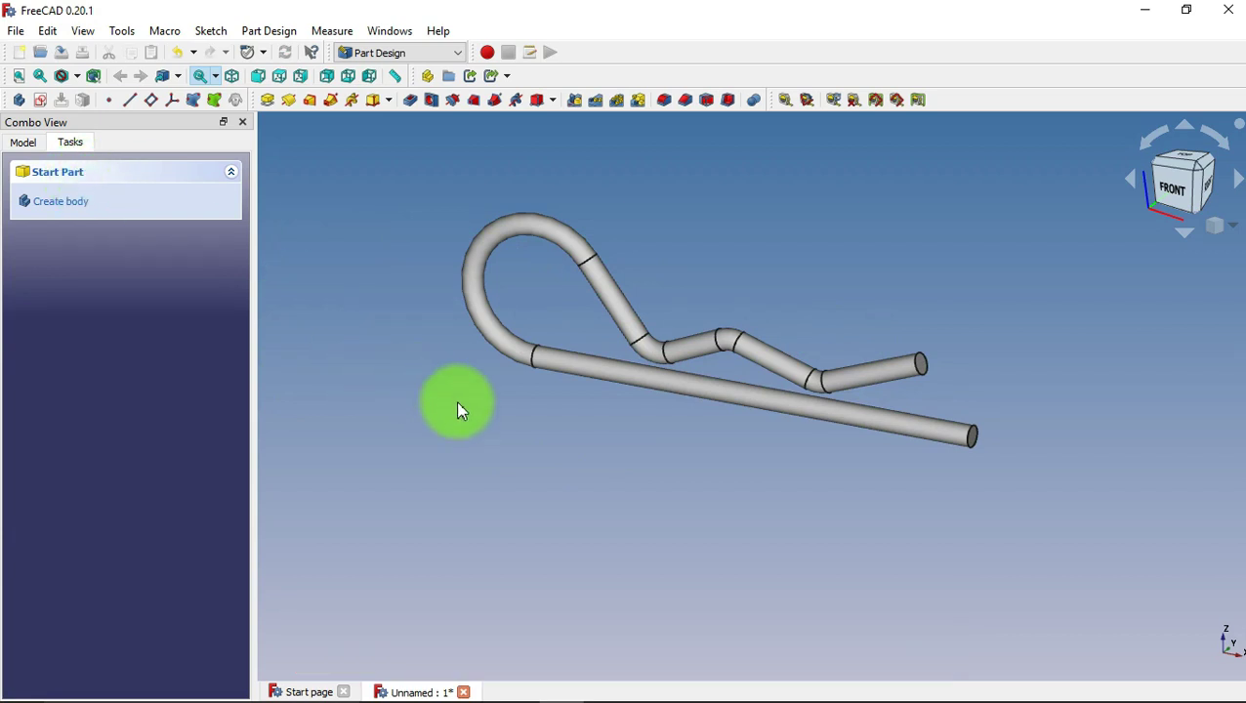
mouse_move(491, 408)
middle_down()
mouse_move(774, 570)
mouse_move(640, 548)
mouse_move(544, 449)
mouse_move(489, 341)
mouse_move(473, 173)
mouse_move(511, 426)
mouse_move(504, 464)
middle_up()
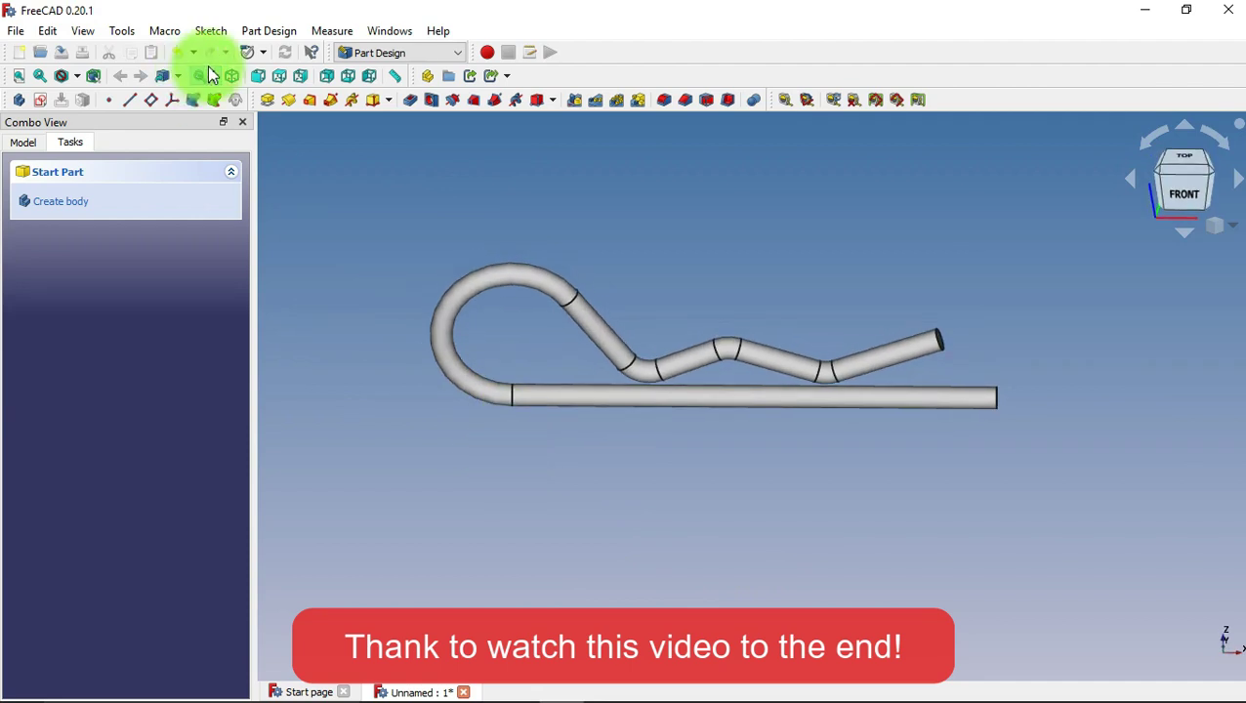
click(235, 78)
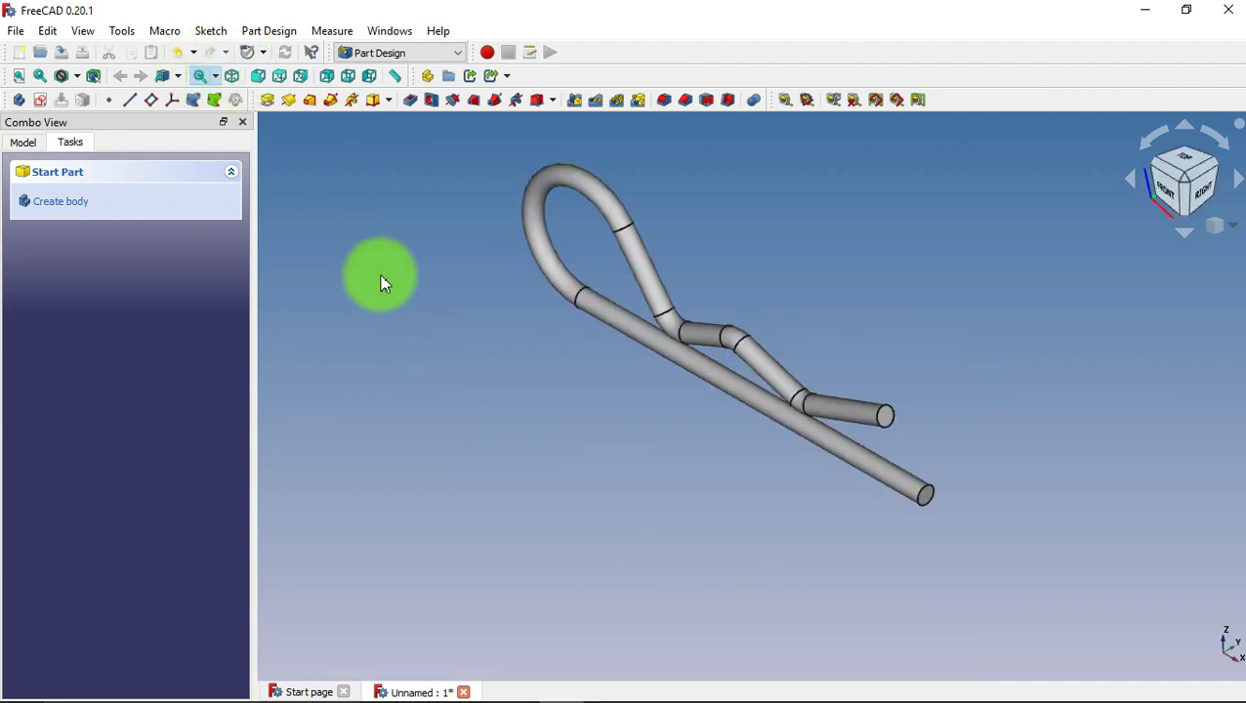
click(260, 77)
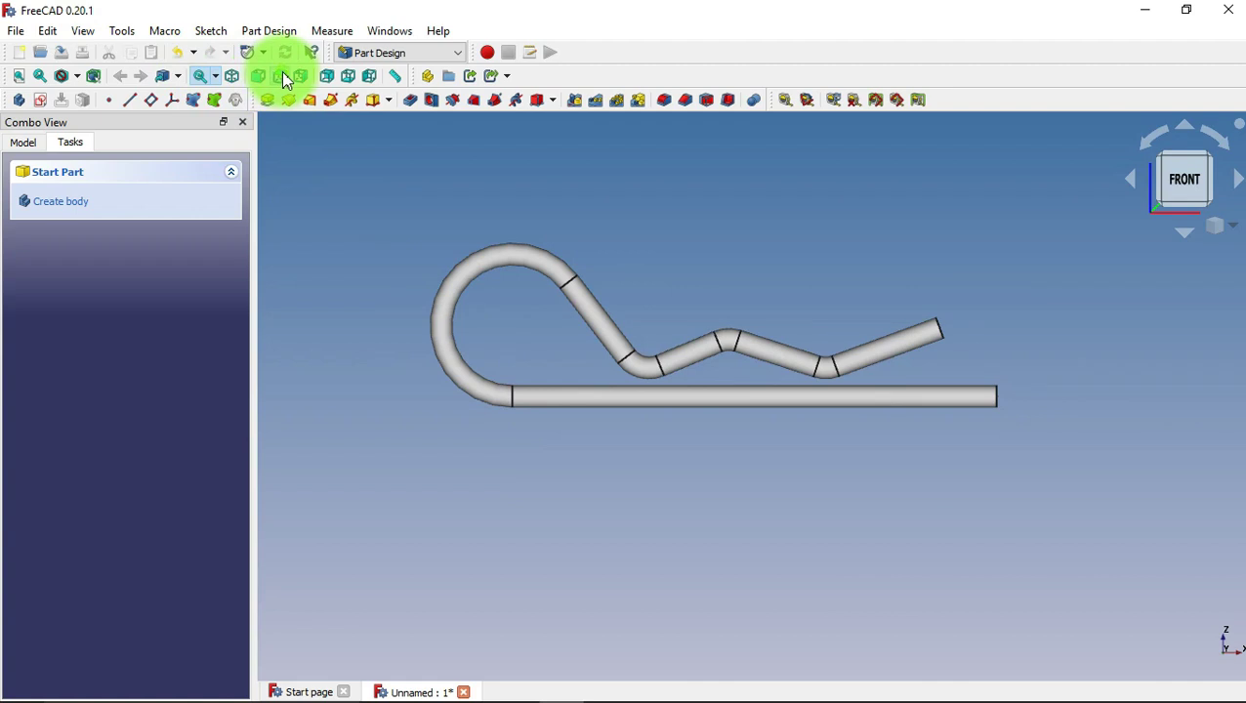
click(281, 78)
click(308, 82)
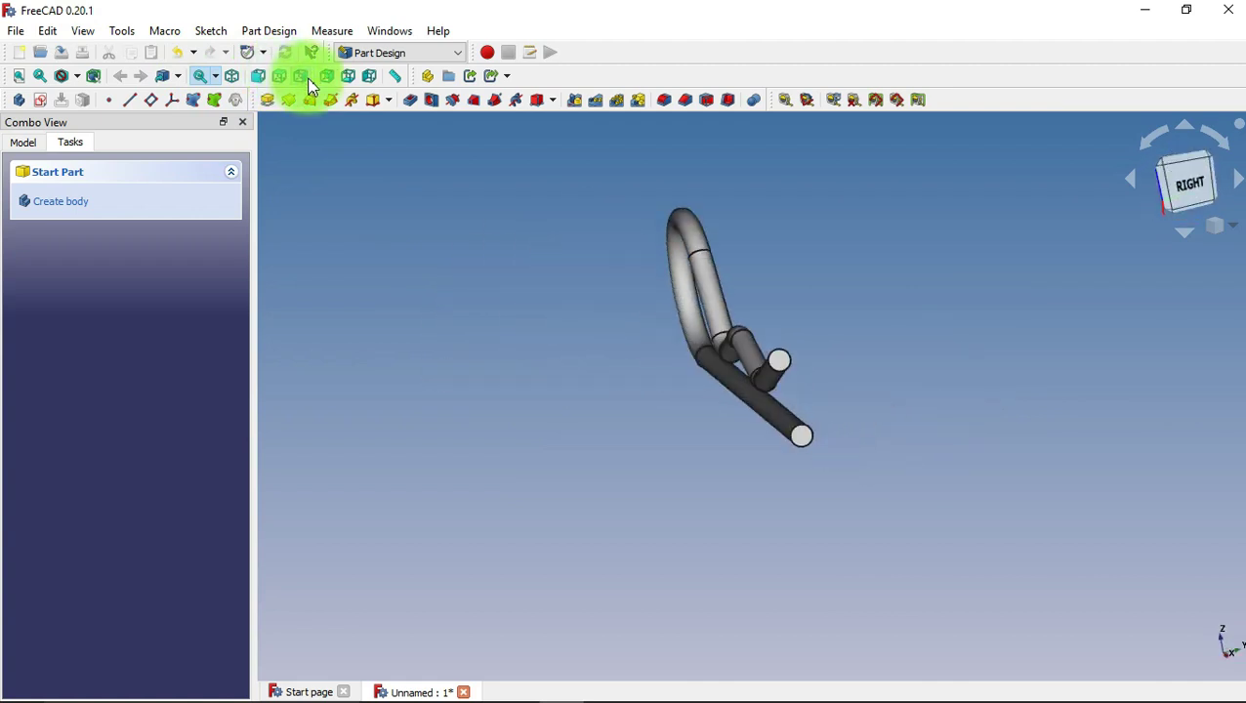
click(326, 78)
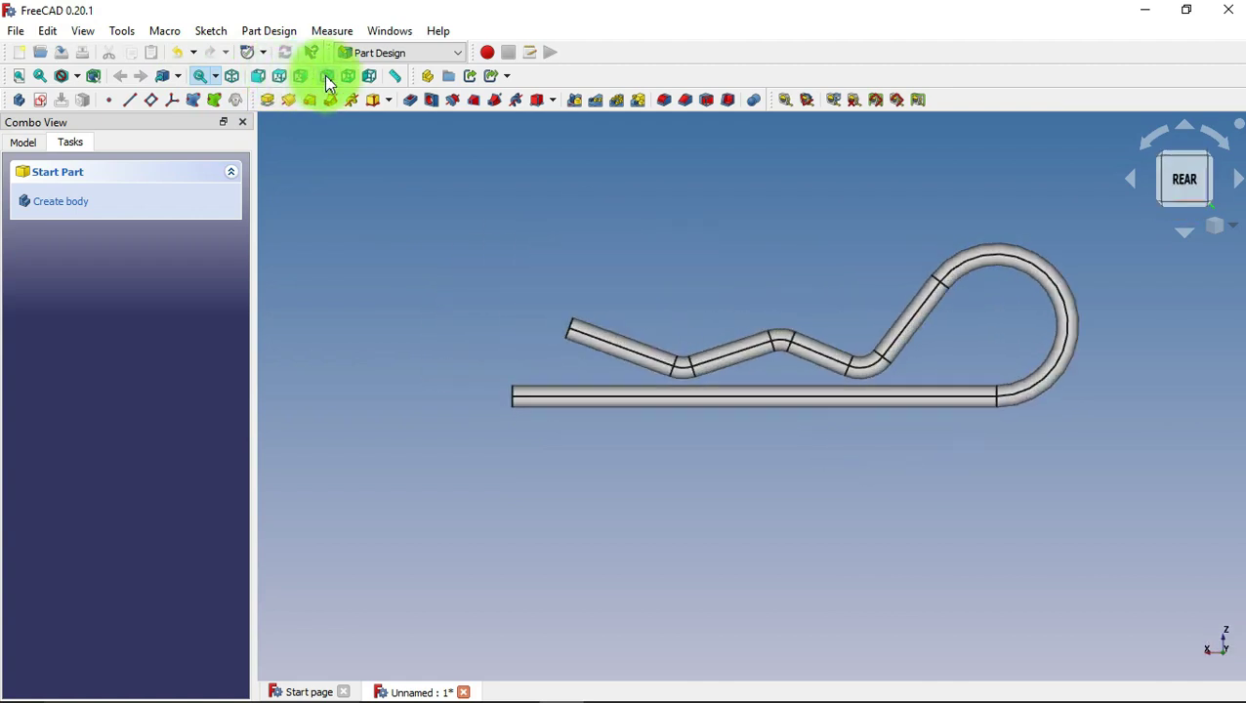
click(346, 75)
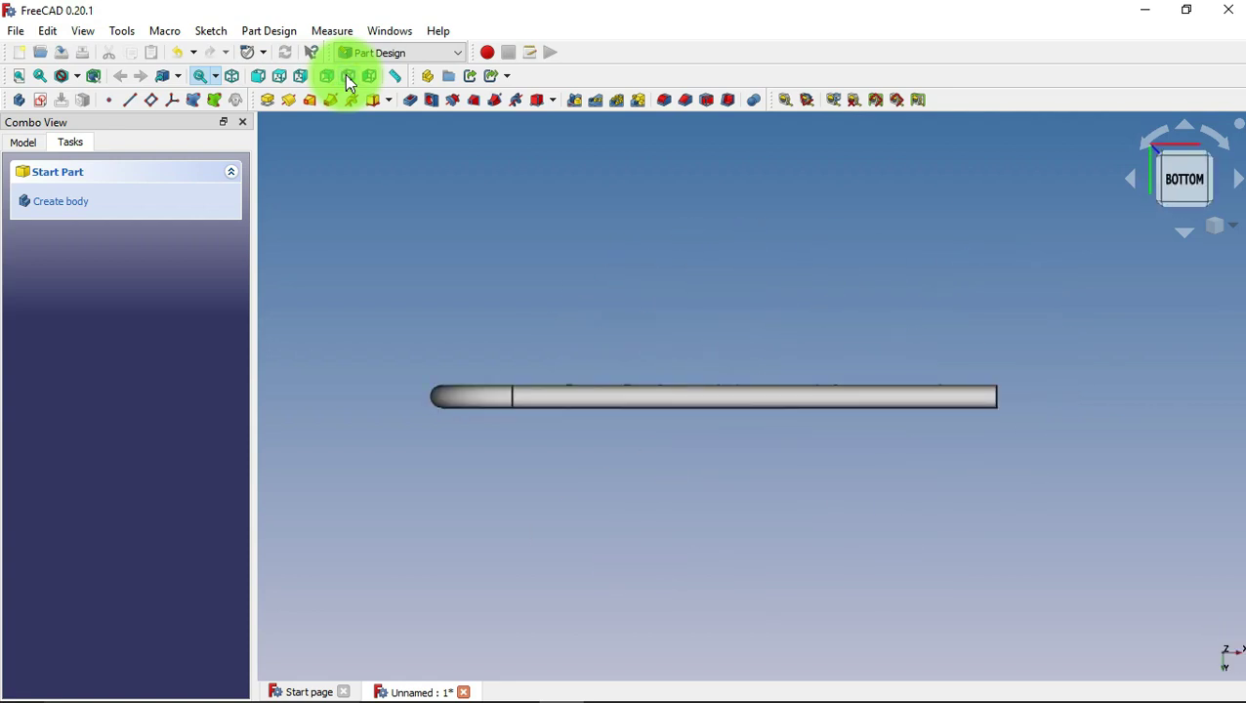